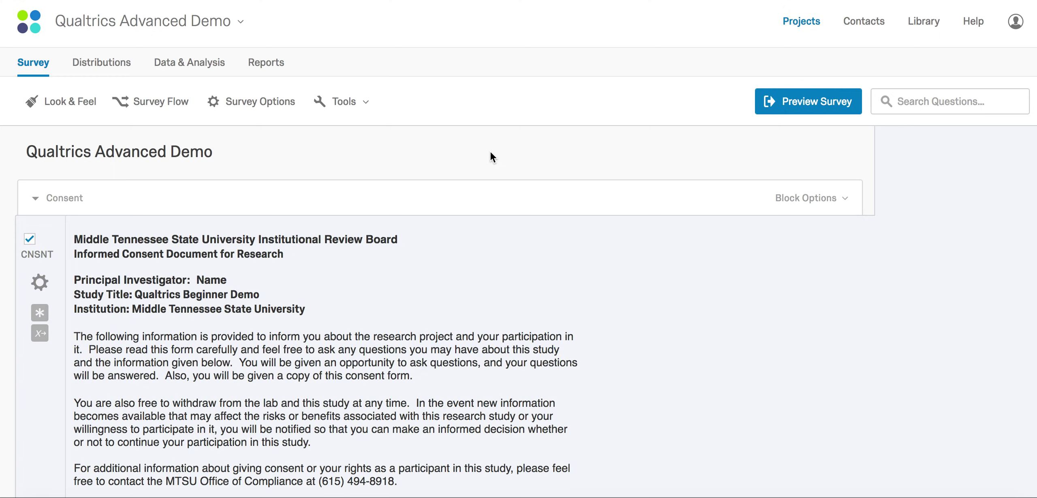
Step: Review the survey's Consent, Demographics and Big 5 Inventory blocks and their questions
{"action": "scroll", "coordinate": [491, 152], "scroll_direction": "down", "scroll_amount": 5}
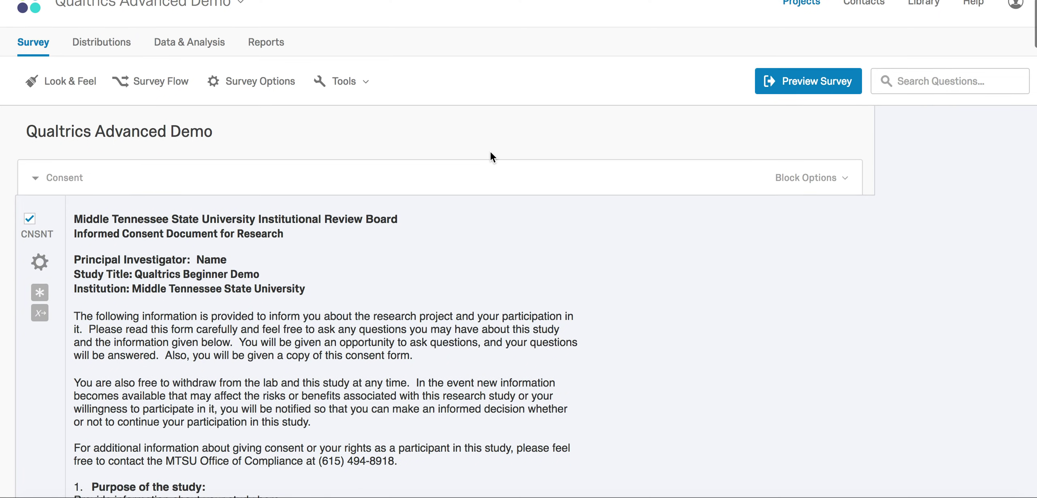
{"action": "left_click", "coordinate": [490, 152]}
{"action": "scroll", "coordinate": [490, 151], "scroll_direction": "down", "scroll_amount": 9}
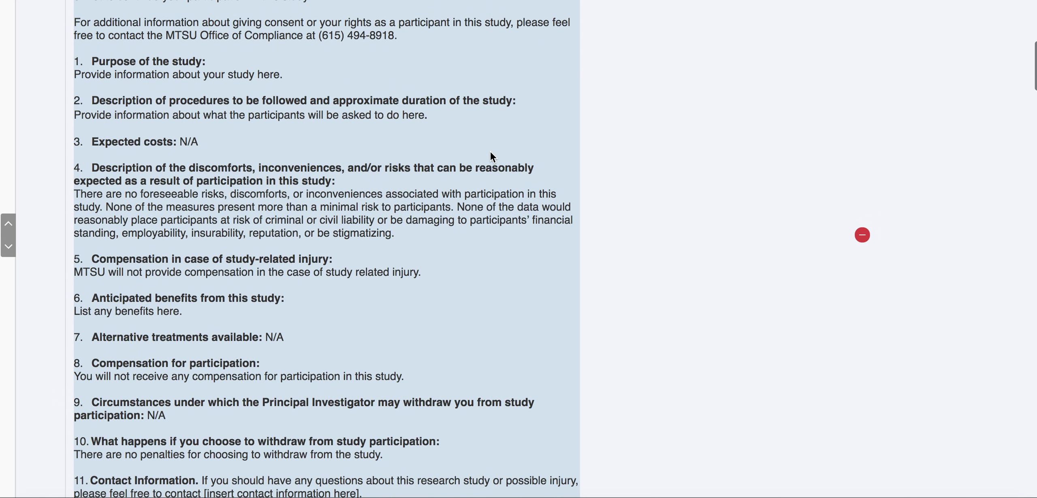
{"action": "scroll", "coordinate": [580, 248], "scroll_direction": "down", "scroll_amount": 10}
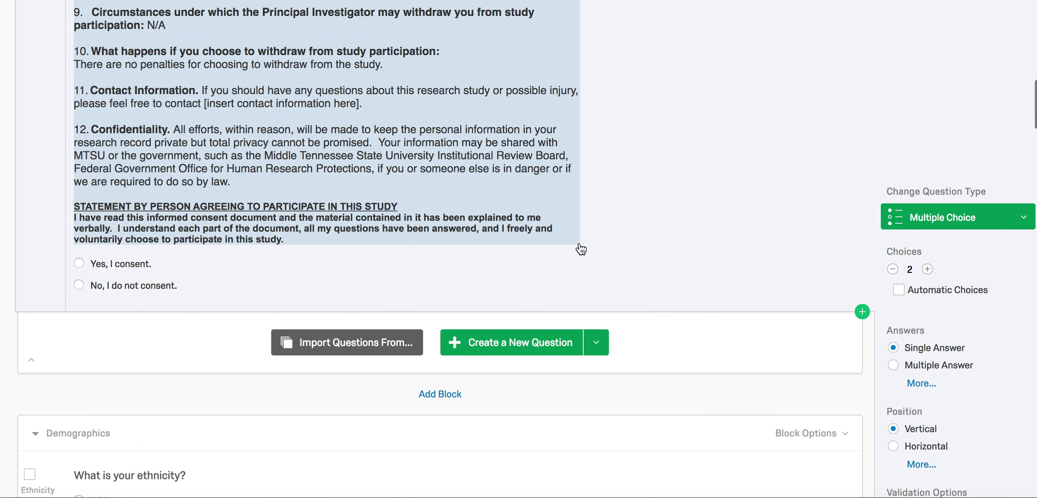
{"action": "scroll", "coordinate": [581, 249], "scroll_direction": "down", "scroll_amount": 13}
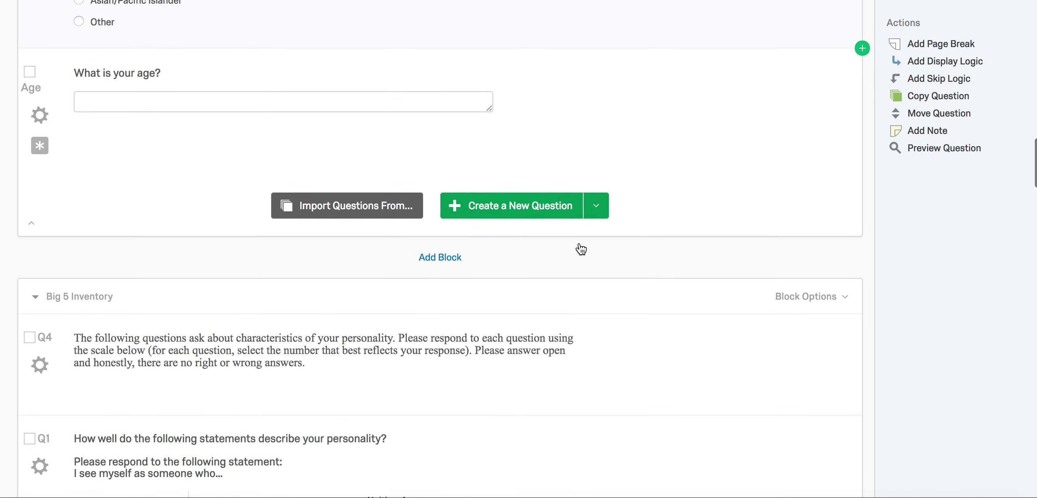
{"action": "scroll", "coordinate": [580, 243], "scroll_direction": "down", "scroll_amount": 8}
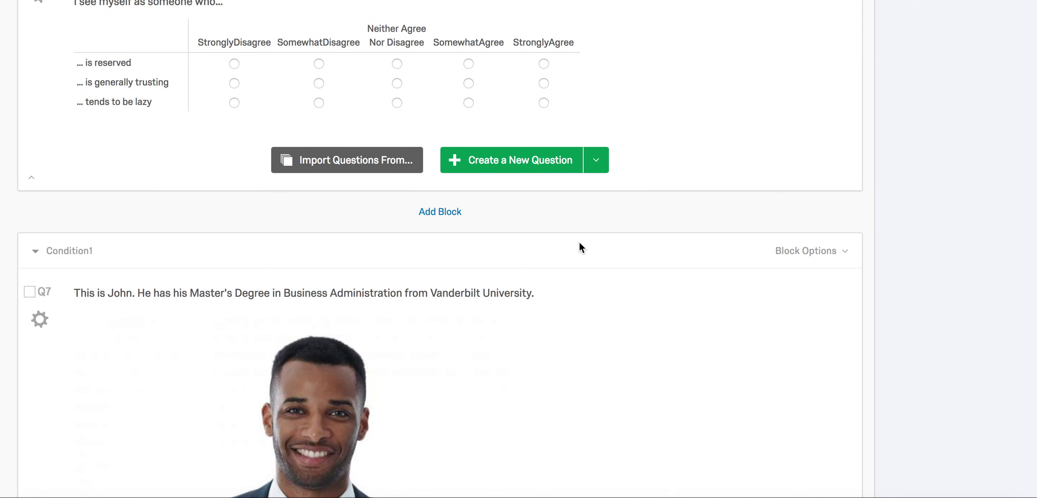
Step: Examine the picture questions in the Condition1 and Condition2 blocks, comparing the descriptions and graphics in each
{"action": "scroll", "coordinate": [579, 243], "scroll_direction": "down", "scroll_amount": 4}
{"action": "scroll", "coordinate": [580, 243], "scroll_direction": "down", "scroll_amount": 1}
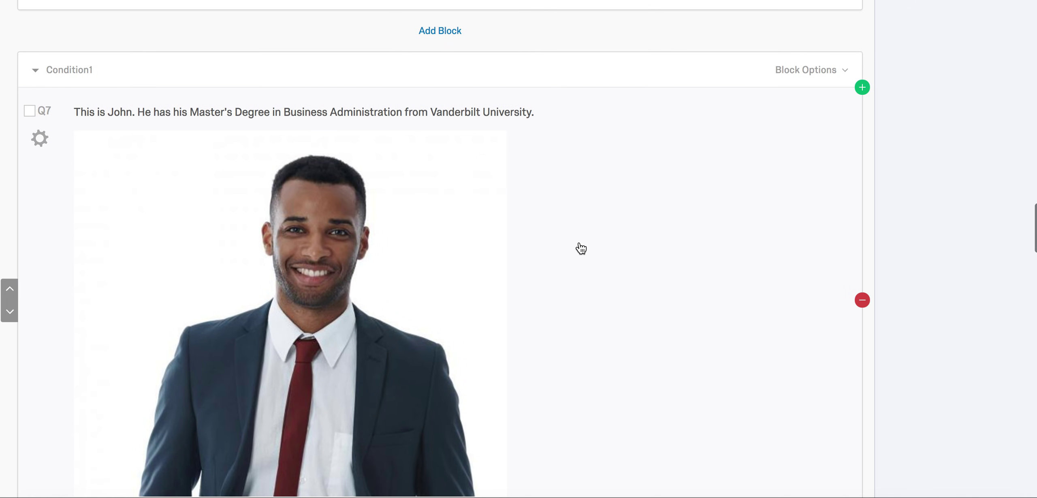
{"action": "scroll", "coordinate": [580, 243], "scroll_direction": "down", "scroll_amount": 1}
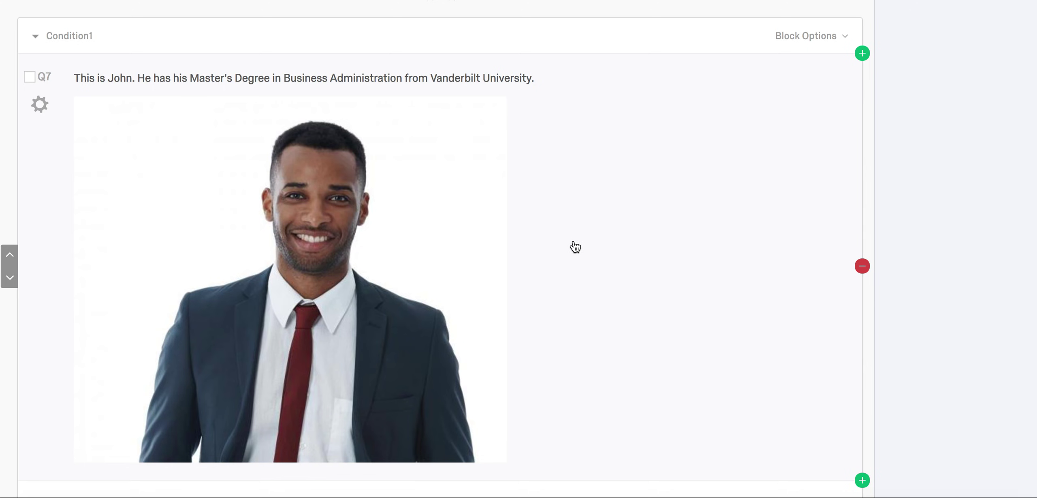
{"action": "scroll", "coordinate": [549, 243], "scroll_direction": "down", "scroll_amount": 8}
{"action": "scroll", "coordinate": [549, 245], "scroll_direction": "down", "scroll_amount": 3}
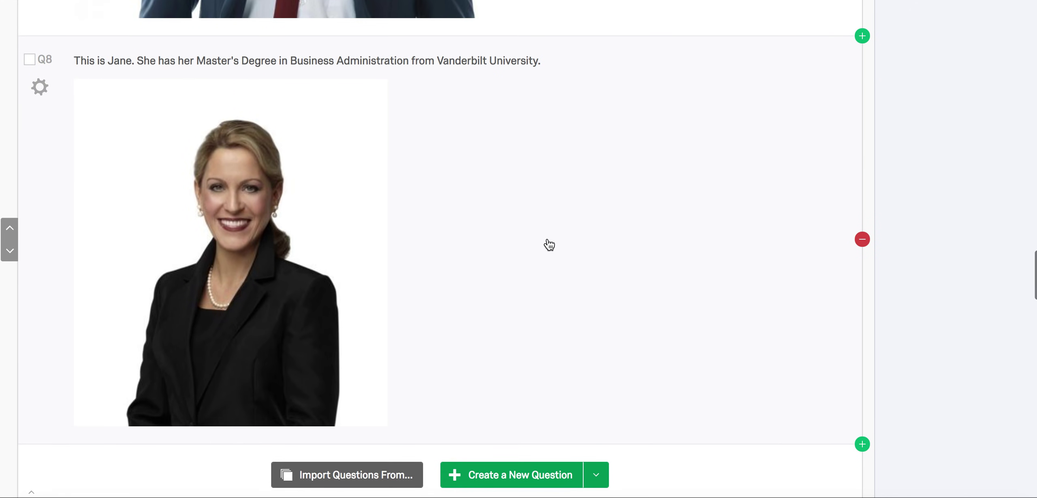
{"action": "scroll", "coordinate": [550, 245], "scroll_direction": "up", "scroll_amount": 15}
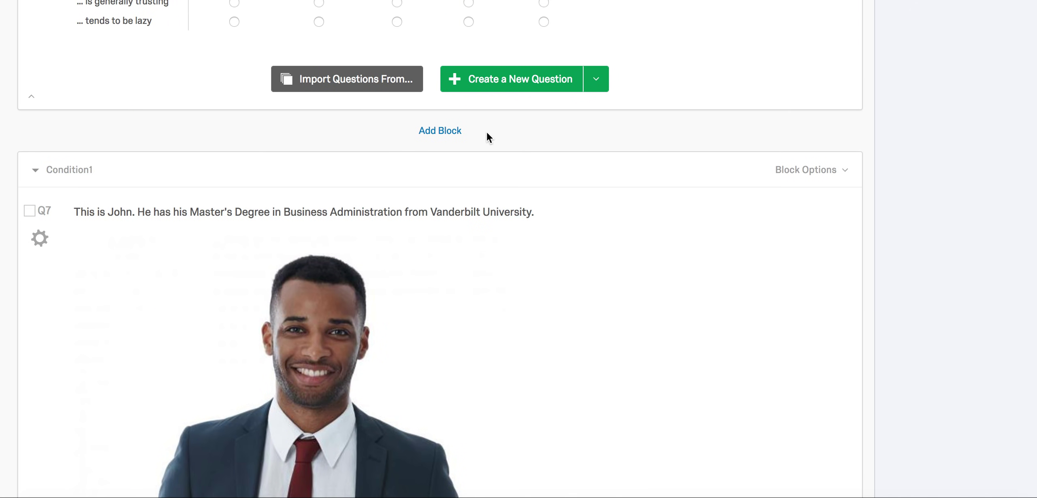
{"action": "scroll", "coordinate": [583, 175], "scroll_direction": "down", "scroll_amount": 1}
{"action": "scroll", "coordinate": [584, 175], "scroll_direction": "down", "scroll_amount": 15}
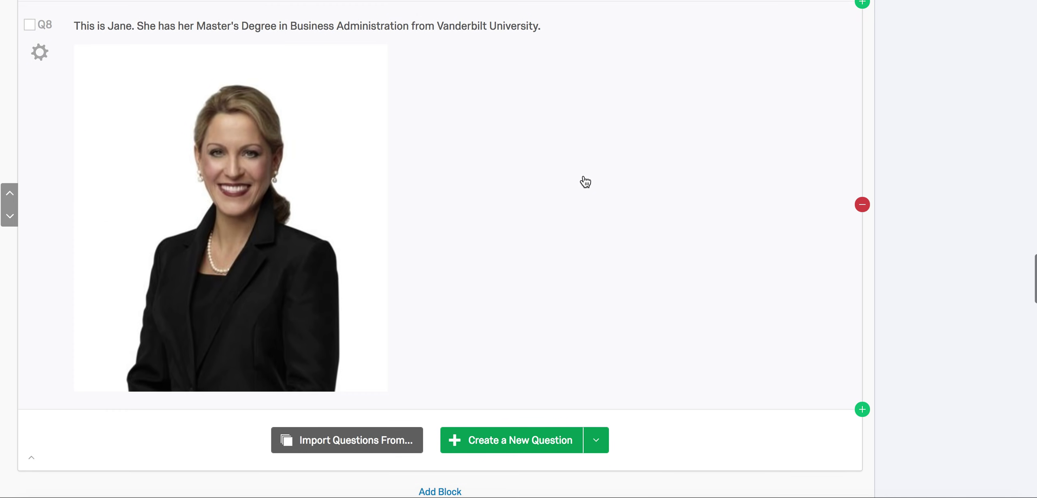
{"action": "scroll", "coordinate": [583, 181], "scroll_direction": "down", "scroll_amount": 1}
{"action": "scroll", "coordinate": [508, 395], "scroll_direction": "down", "scroll_amount": 4}
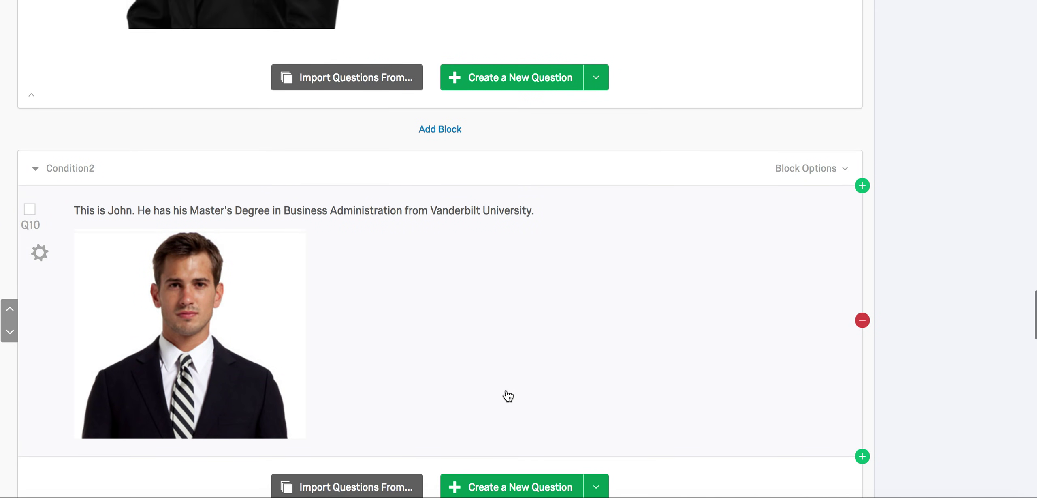
{"action": "scroll", "coordinate": [508, 396], "scroll_direction": "down", "scroll_amount": 1}
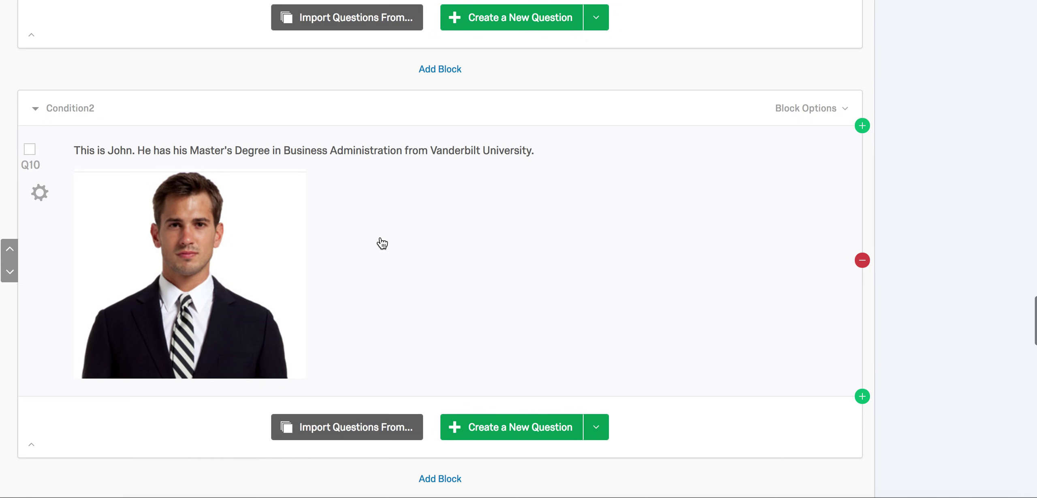
{"action": "left_click", "coordinate": [99, 116]}
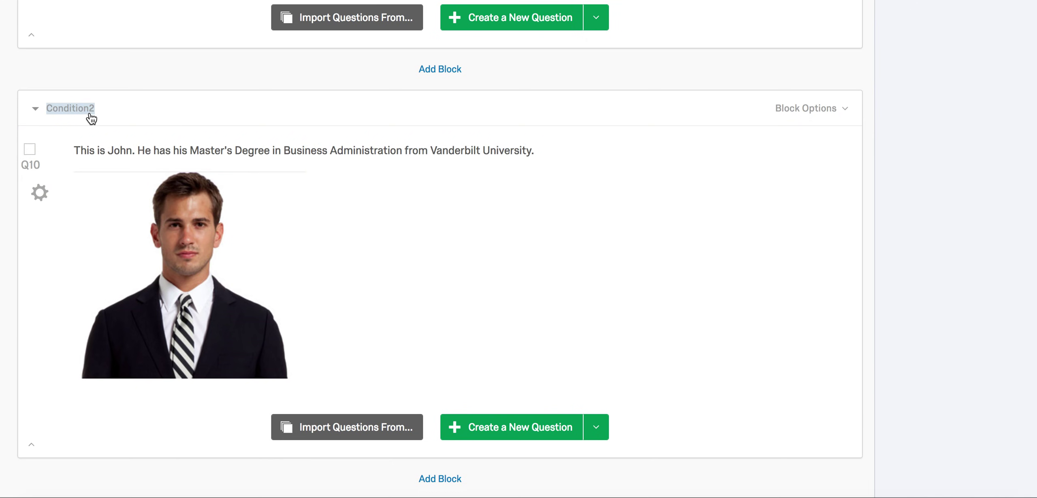
{"action": "left_click", "coordinate": [342, 270]}
Step: Add a new Graphic with Text question at the end of the Condition2 block
{"action": "scroll", "coordinate": [346, 270], "scroll_direction": "down", "scroll_amount": 1}
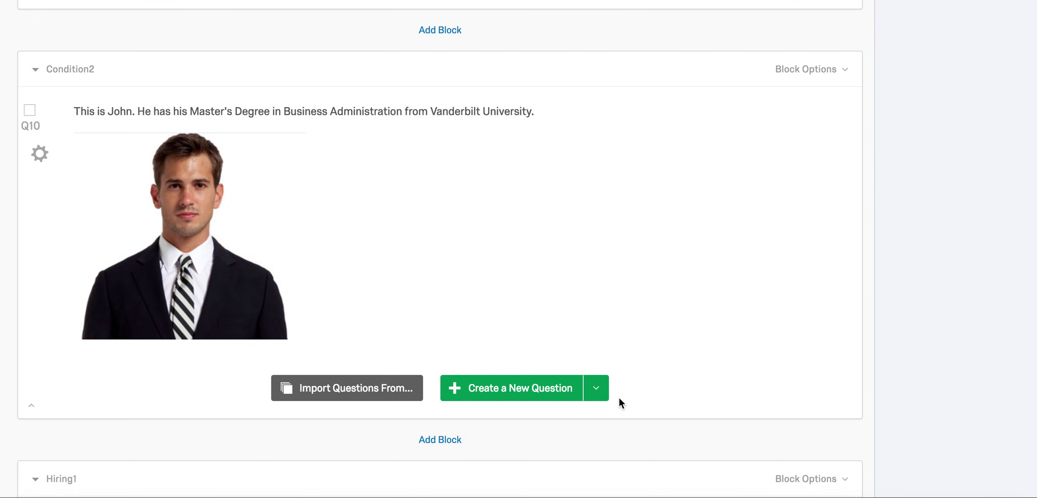
{"action": "left_click", "coordinate": [595, 388]}
{"action": "mouse_move", "coordinate": [482, 83]}
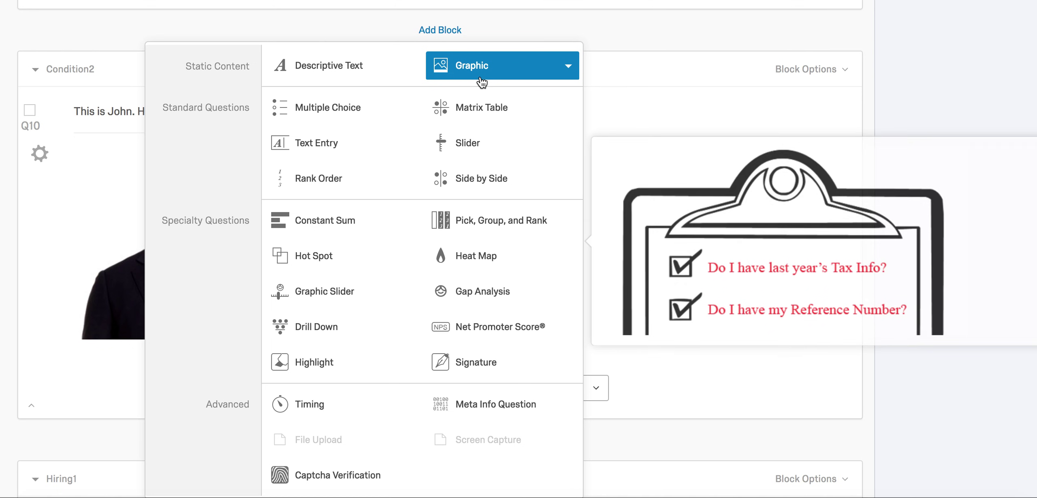
{"action": "left_click", "coordinate": [569, 67]}
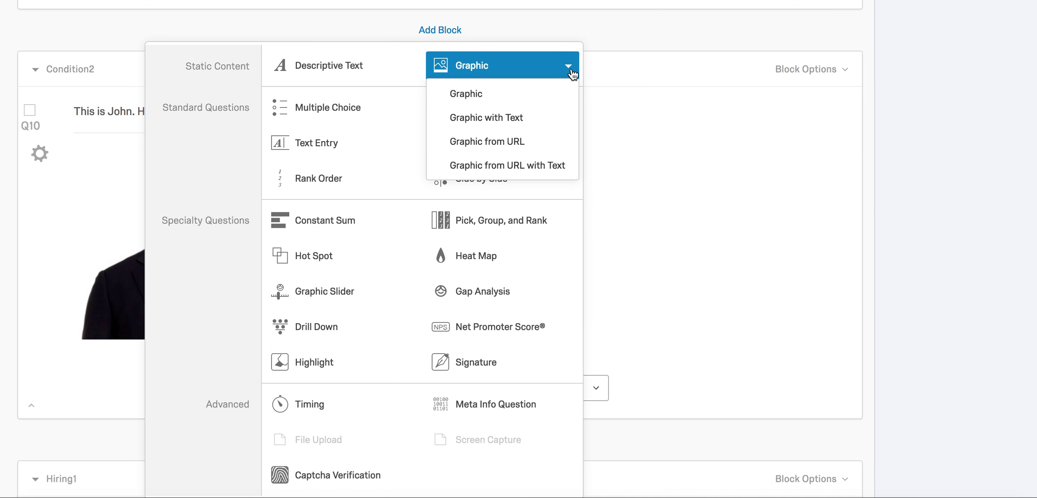
{"action": "mouse_move", "coordinate": [547, 122]}
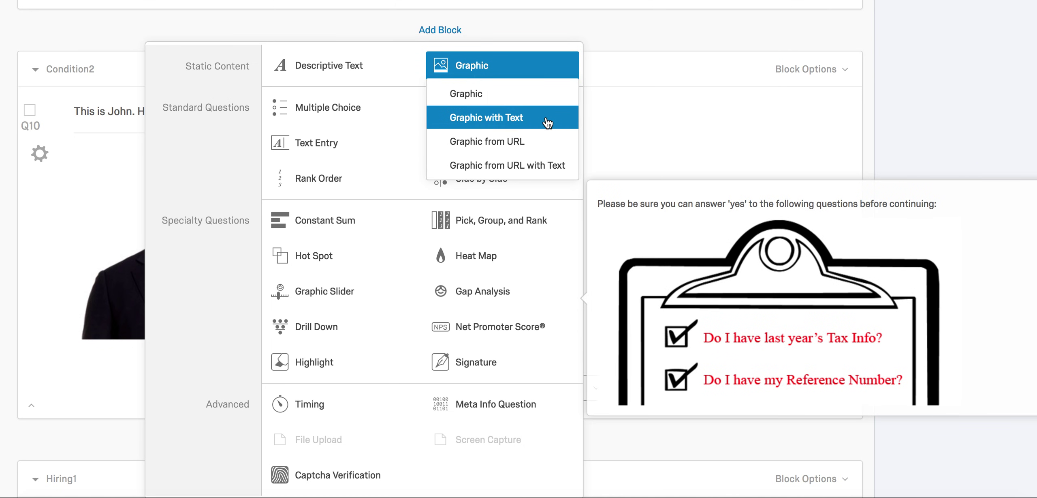
{"action": "left_click", "coordinate": [548, 122]}
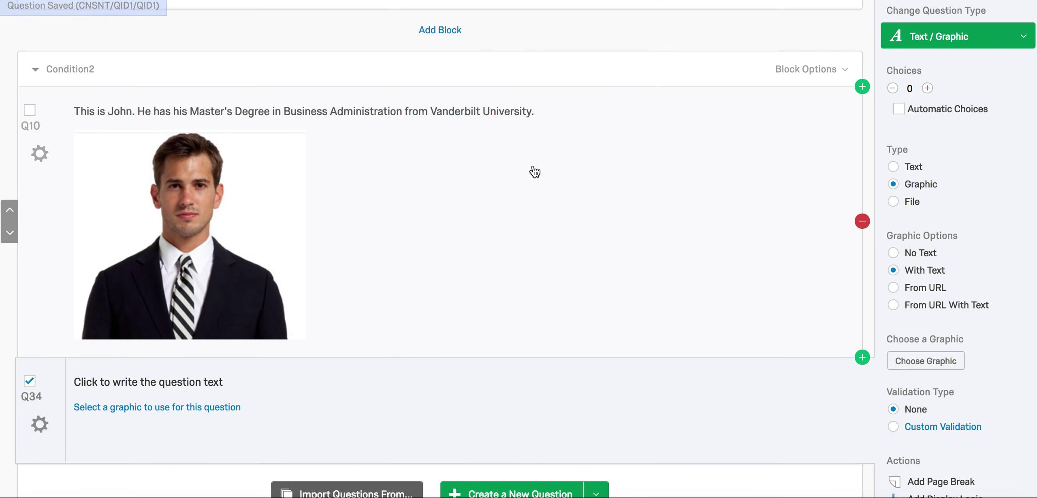
Step: Upload Jane.jpg from the Desktop as the new question's graphic, keeping the Unassigned category and the description Jane
{"action": "scroll", "coordinate": [535, 171], "scroll_direction": "down", "scroll_amount": 1}
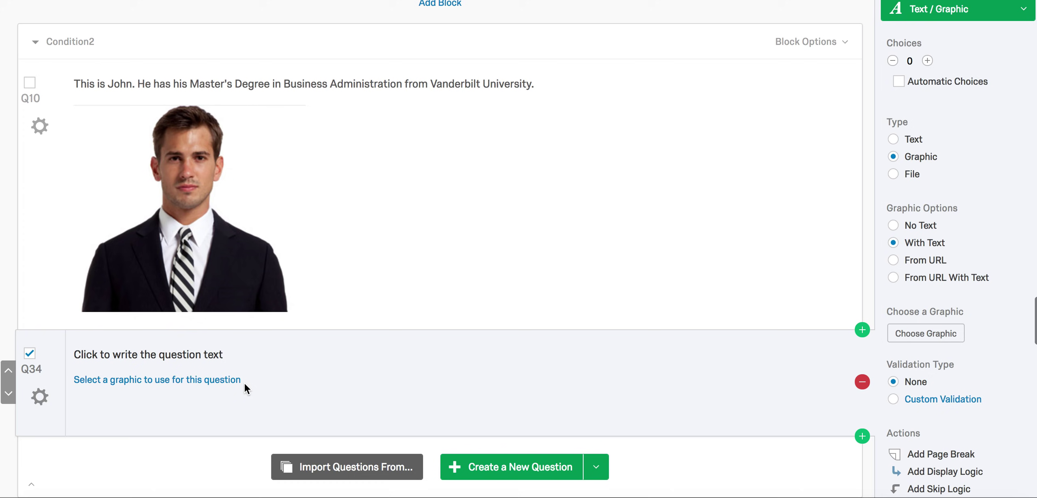
{"action": "left_click", "coordinate": [232, 381]}
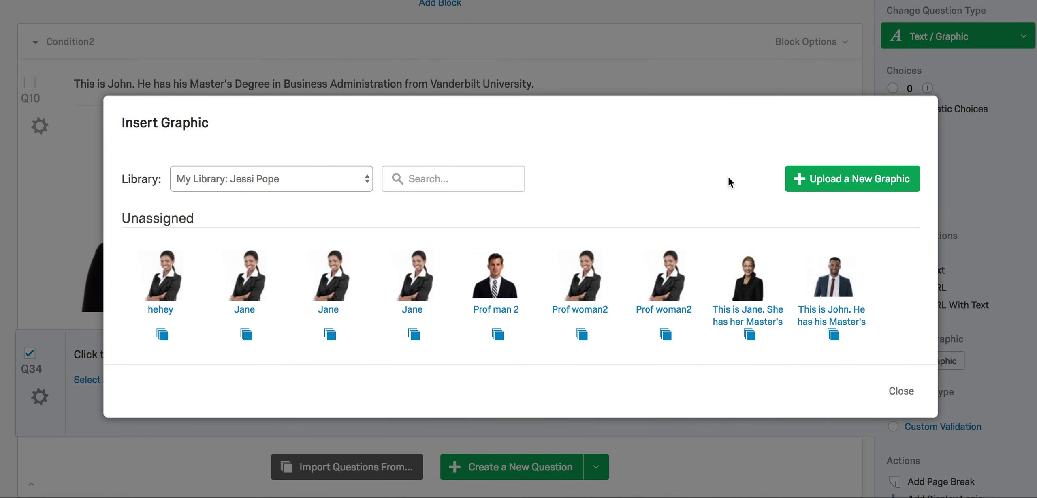
{"action": "left_click", "coordinate": [802, 182]}
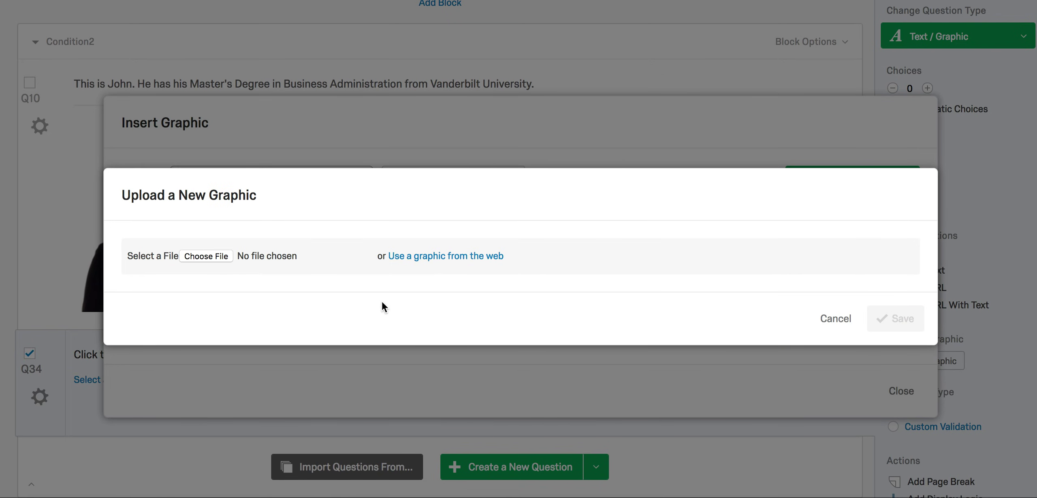
{"action": "left_click", "coordinate": [222, 258]}
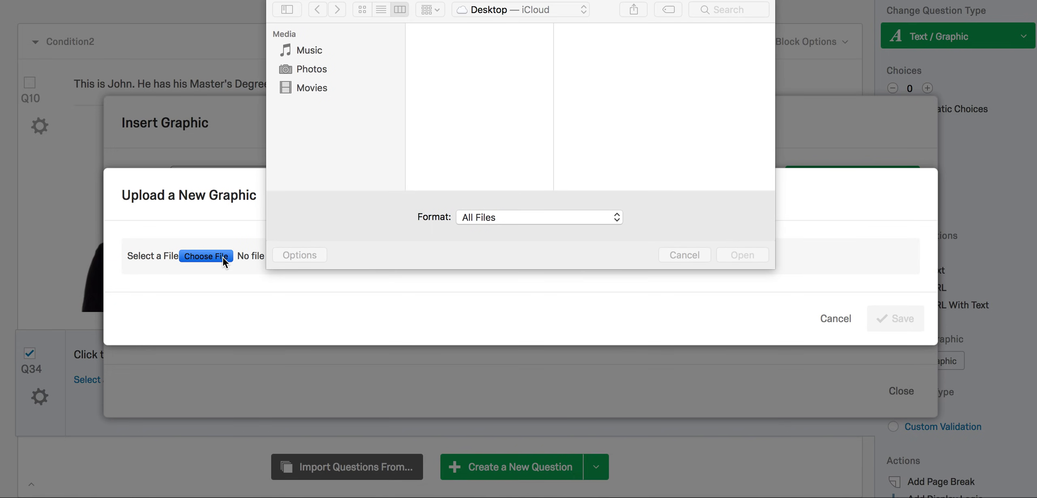
{"action": "left_click", "coordinate": [431, 122]}
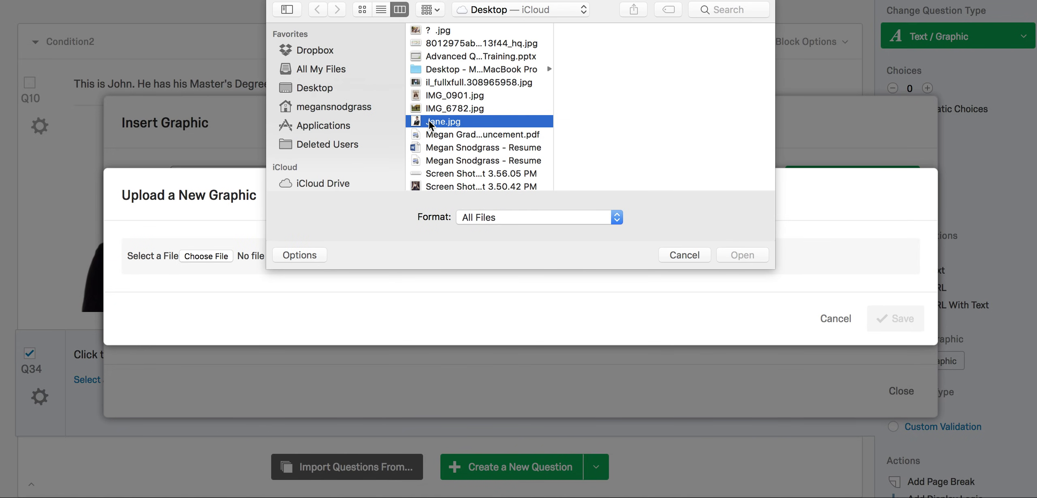
{"action": "key", "text": "Return"}
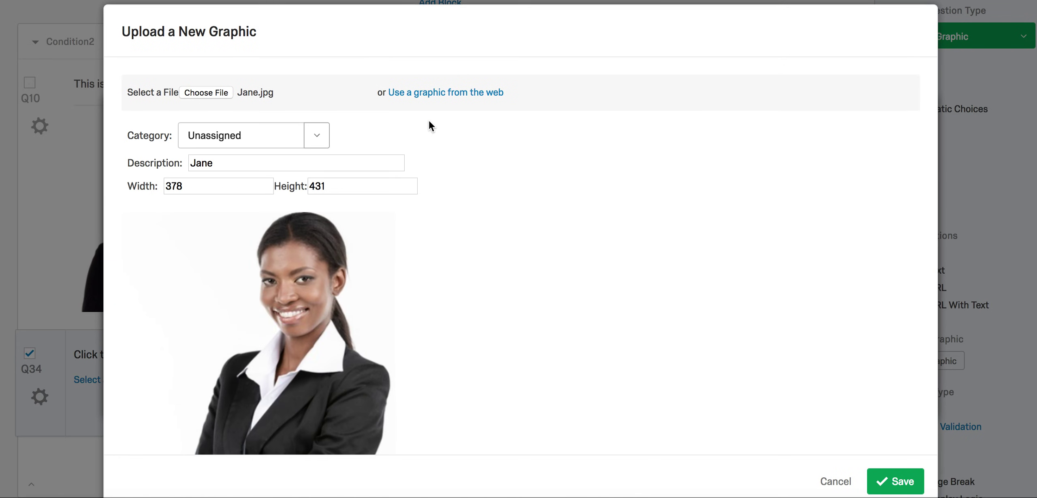
{"action": "scroll", "coordinate": [448, 222], "scroll_direction": "down", "scroll_amount": 3}
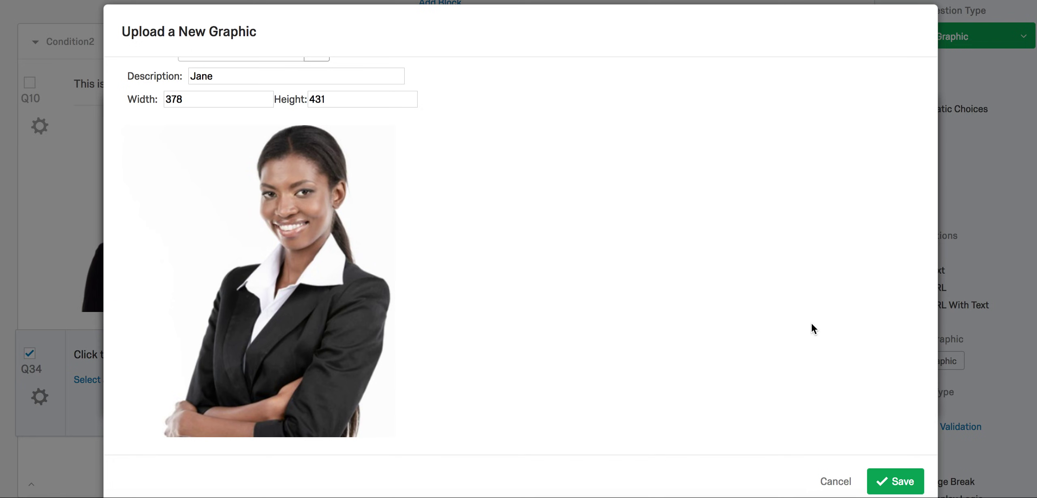
{"action": "scroll", "coordinate": [812, 323], "scroll_direction": "up", "scroll_amount": 2}
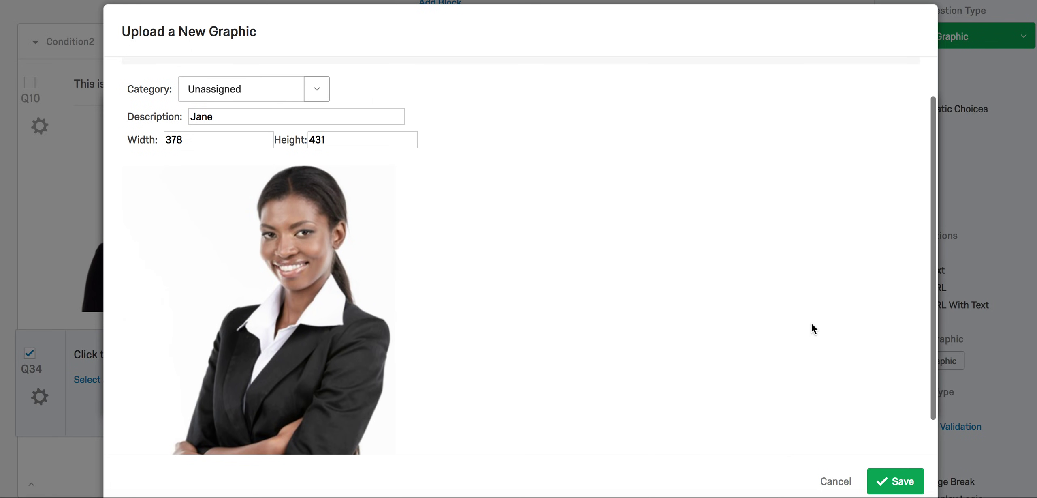
{"action": "scroll", "coordinate": [812, 322], "scroll_direction": "down", "scroll_amount": 2}
{"action": "left_click", "coordinate": [899, 480]}
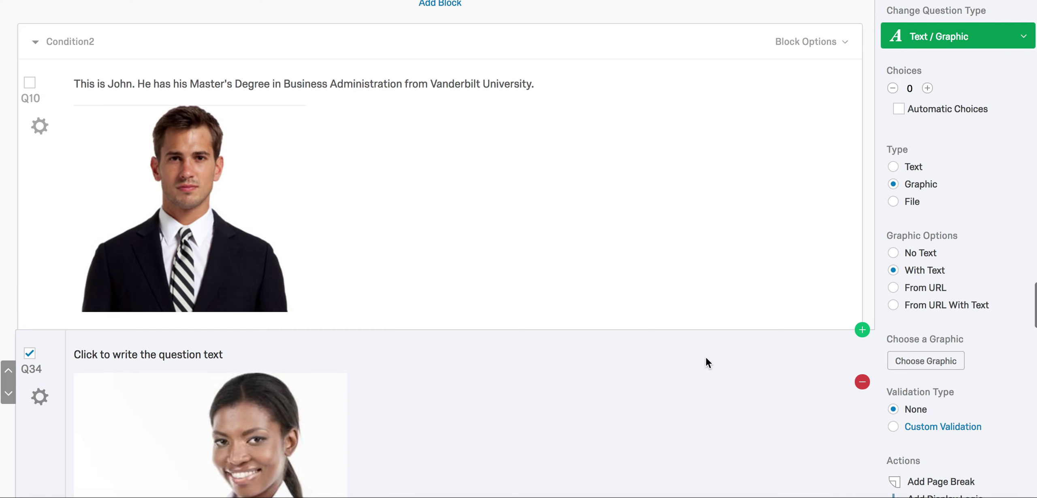
Step: Cut the entire question text describing Jane from question Q8 in the Condition1 block
{"action": "scroll", "coordinate": [702, 358], "scroll_direction": "down", "scroll_amount": 5}
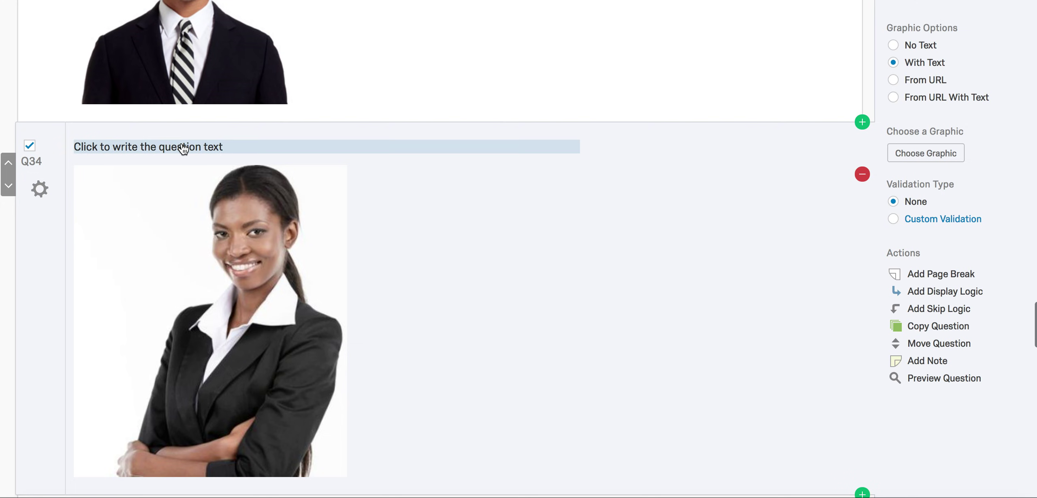
{"action": "left_click", "coordinate": [183, 149]}
{"action": "scroll", "coordinate": [242, 108], "scroll_direction": "up", "scroll_amount": 5}
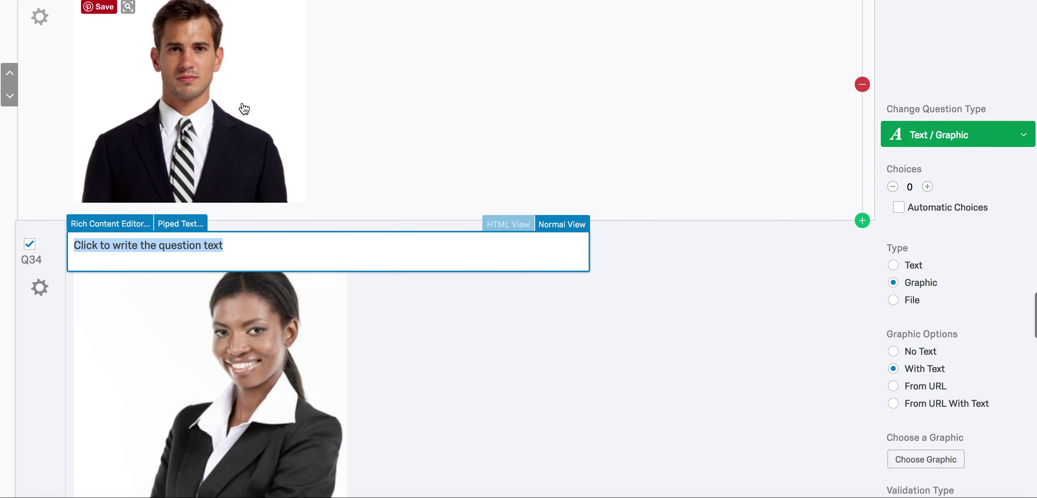
{"action": "scroll", "coordinate": [244, 109], "scroll_direction": "up", "scroll_amount": 10}
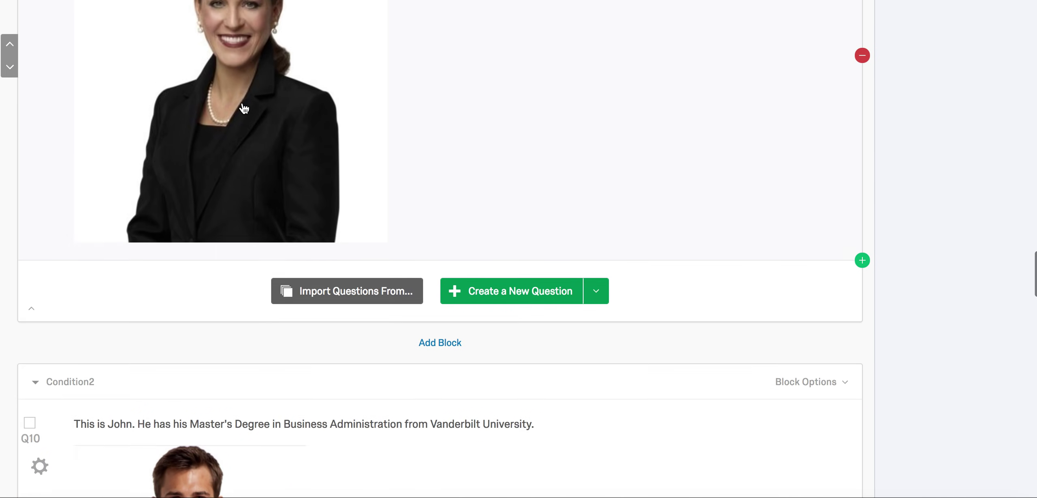
{"action": "scroll", "coordinate": [244, 108], "scroll_direction": "up", "scroll_amount": 3}
{"action": "left_click", "coordinate": [243, 104]}
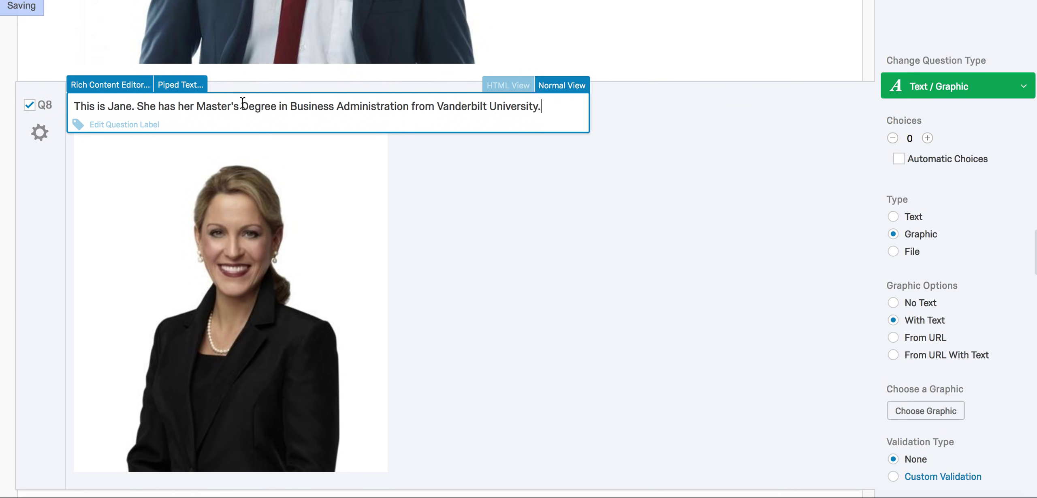
{"action": "left_click_drag", "start_coordinate": [543, 108], "coordinate": [76, 105]}
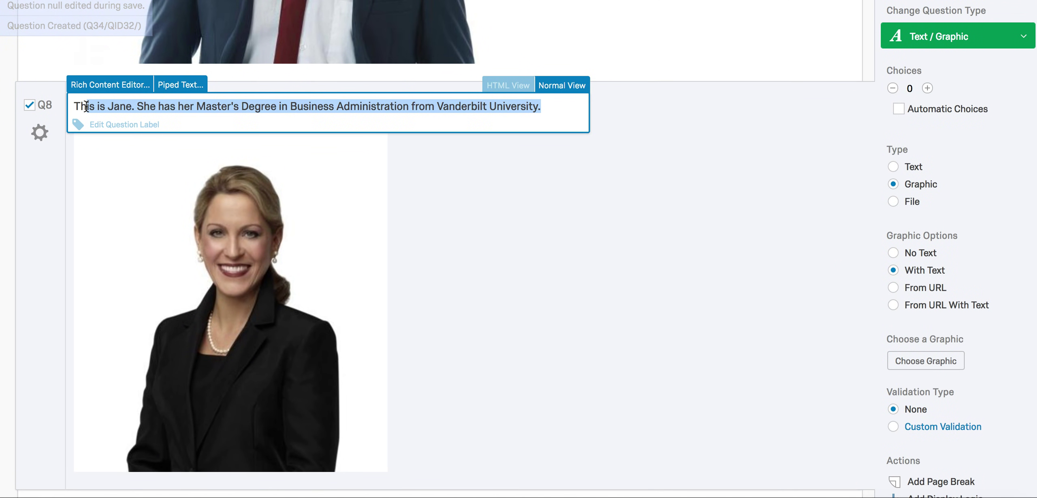
{"action": "right_click", "coordinate": [94, 110]}
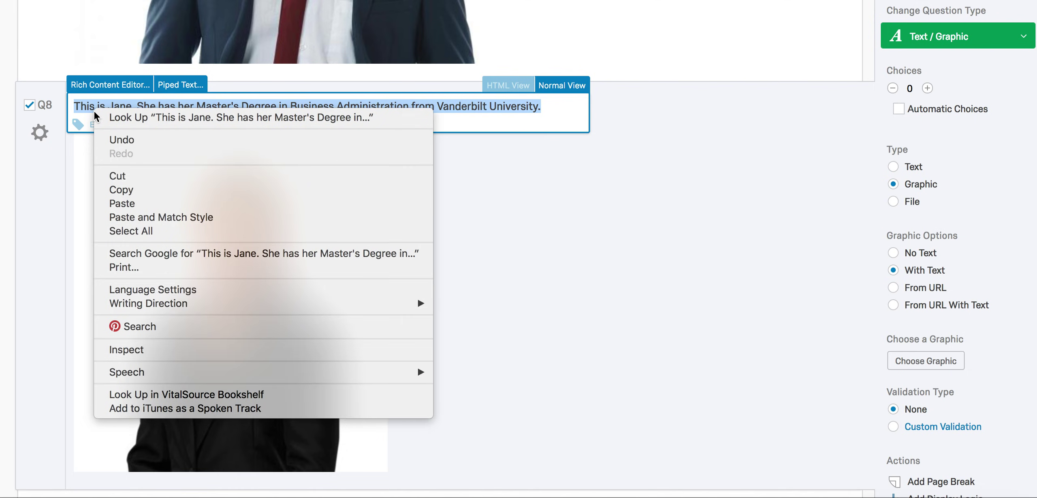
{"action": "left_click", "coordinate": [117, 176]}
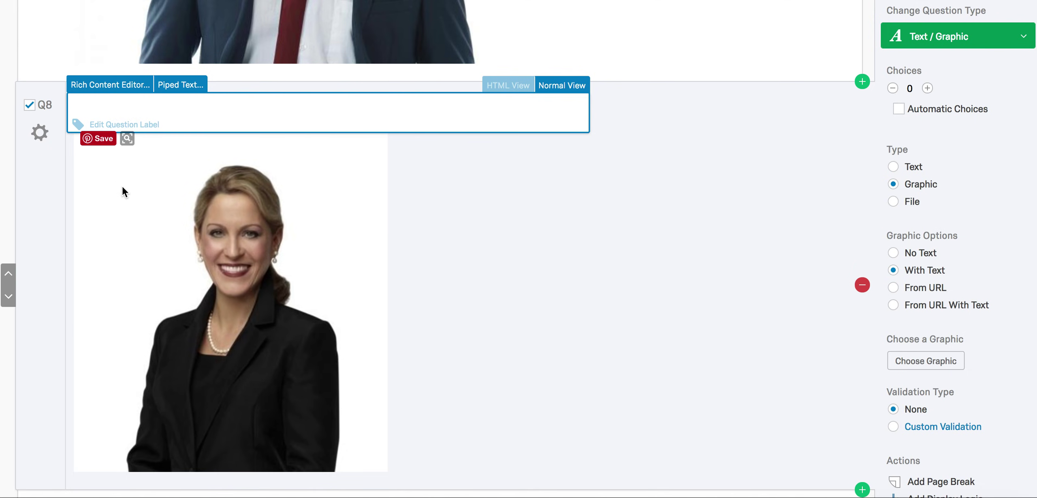
Step: Paste the description of Jane back into question Q8 in the Condition1 block, and copy the entire text
{"action": "right_click", "coordinate": [145, 104]}
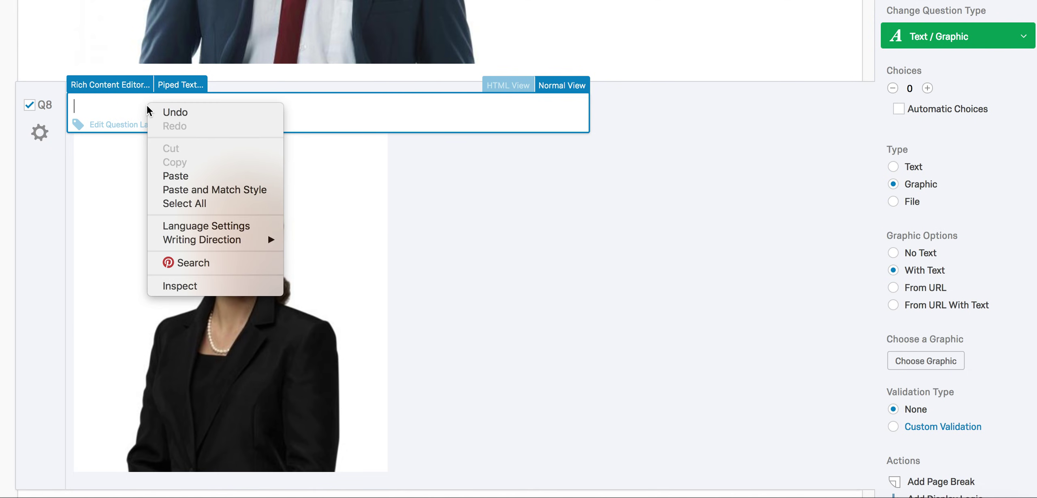
{"action": "left_click", "coordinate": [175, 177]}
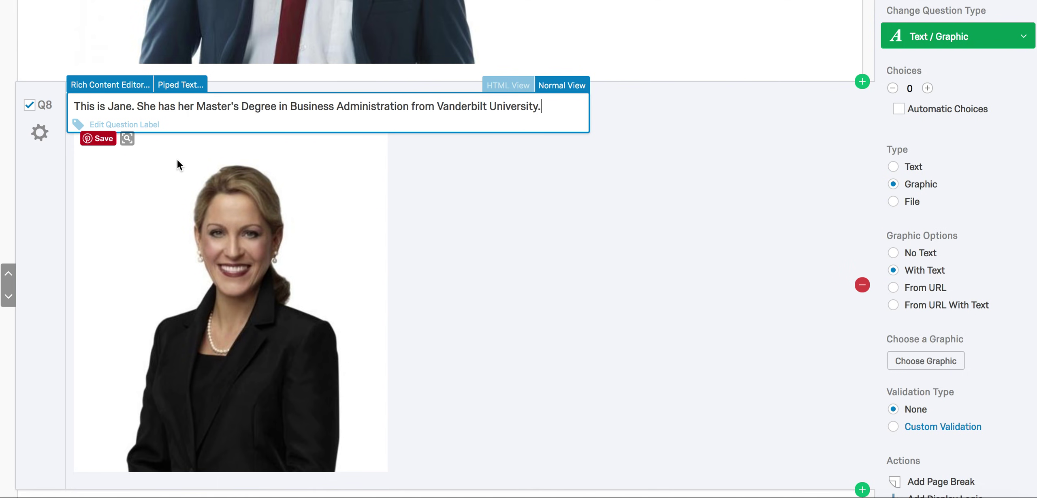
{"action": "triple_click", "coordinate": [202, 106]}
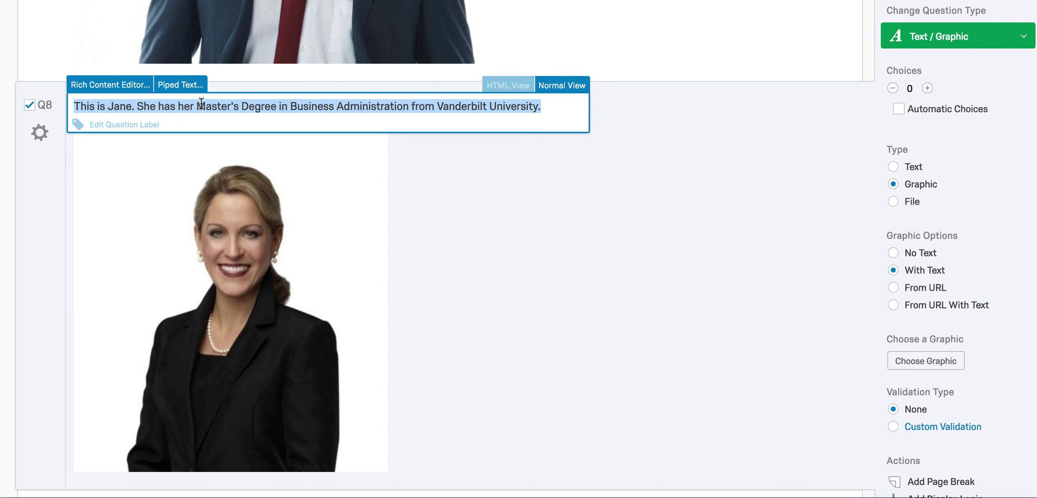
{"action": "right_click", "coordinate": [201, 103]}
{"action": "left_click", "coordinate": [225, 186]}
Step: Replace the placeholder question text of Q34 in the Condition2 block with the copied description of Jane
{"action": "scroll", "coordinate": [225, 186], "scroll_direction": "down", "scroll_amount": 8}
{"action": "scroll", "coordinate": [225, 187], "scroll_direction": "down", "scroll_amount": 12}
{"action": "left_click", "coordinate": [196, 152]}
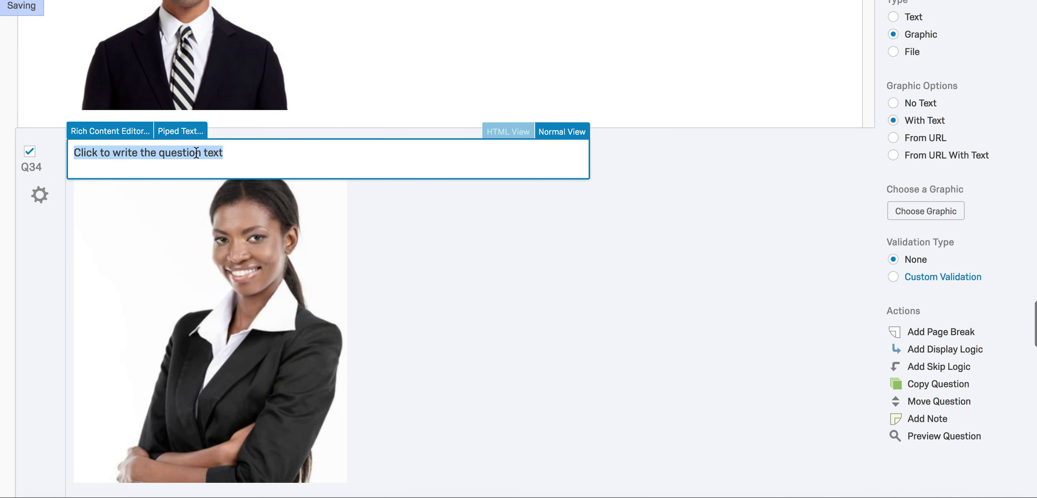
{"action": "right_click", "coordinate": [196, 152]}
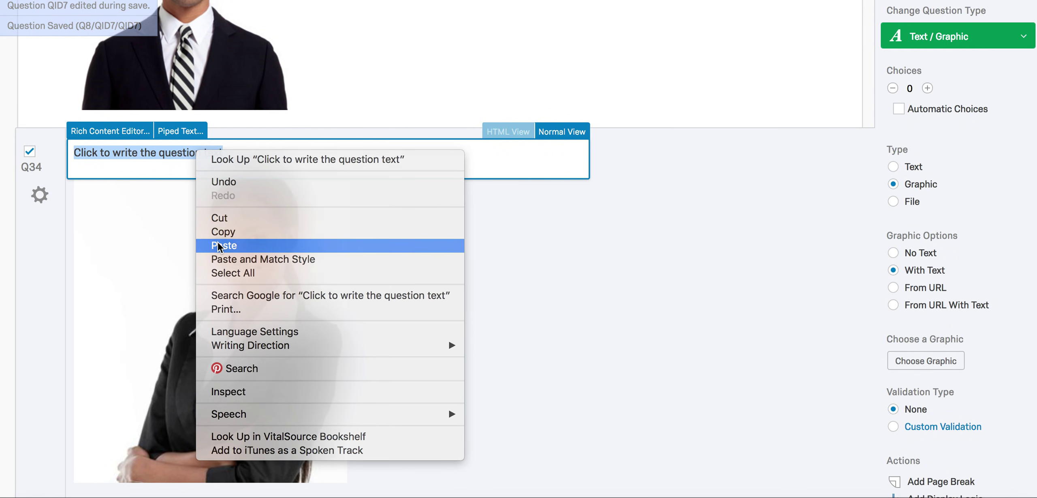
{"action": "left_click", "coordinate": [218, 246]}
{"action": "scroll", "coordinate": [501, 308], "scroll_direction": "down", "scroll_amount": 1}
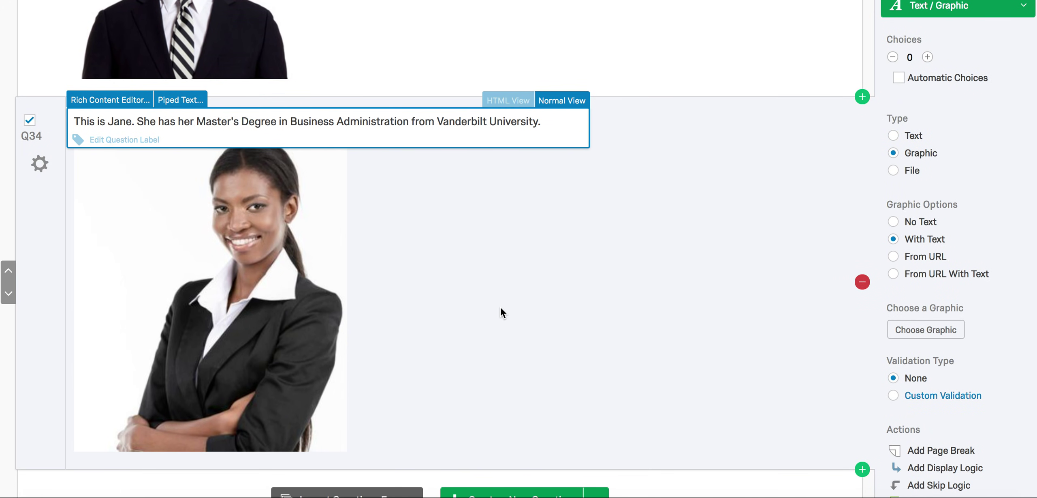
{"action": "left_click", "coordinate": [501, 307]}
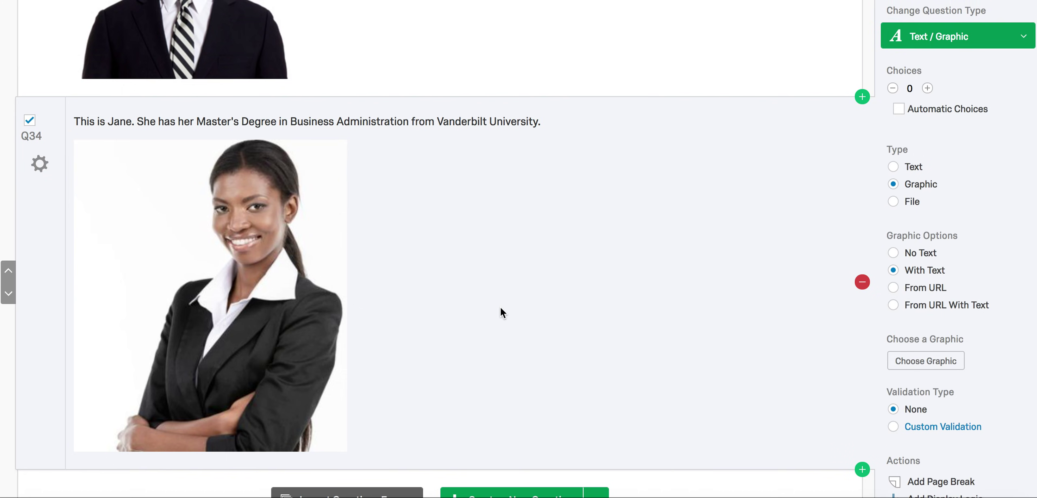
Step: Review the questions in the Hiring1 and Hiring2 blocks and the start of the Hiring3 block
{"action": "scroll", "coordinate": [500, 308], "scroll_direction": "down", "scroll_amount": 6}
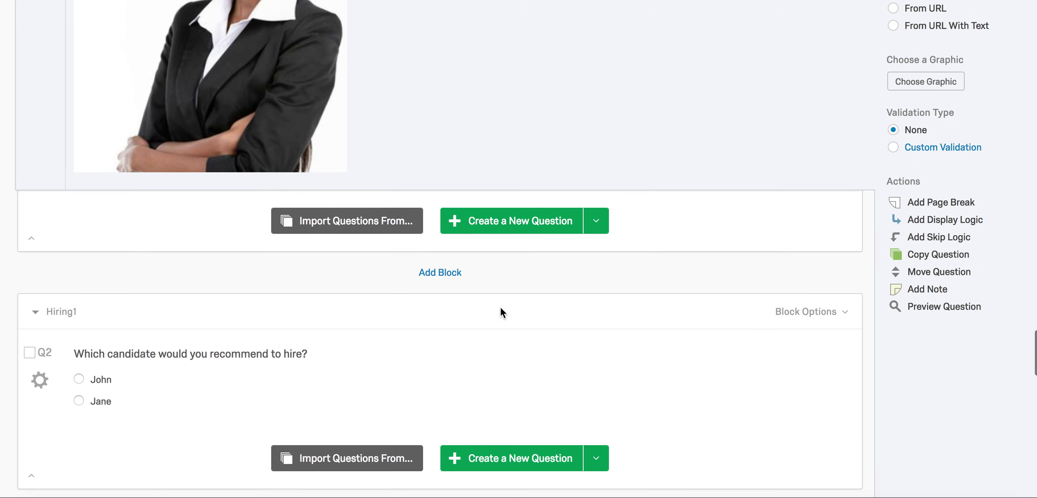
{"action": "scroll", "coordinate": [500, 306], "scroll_direction": "down", "scroll_amount": 2}
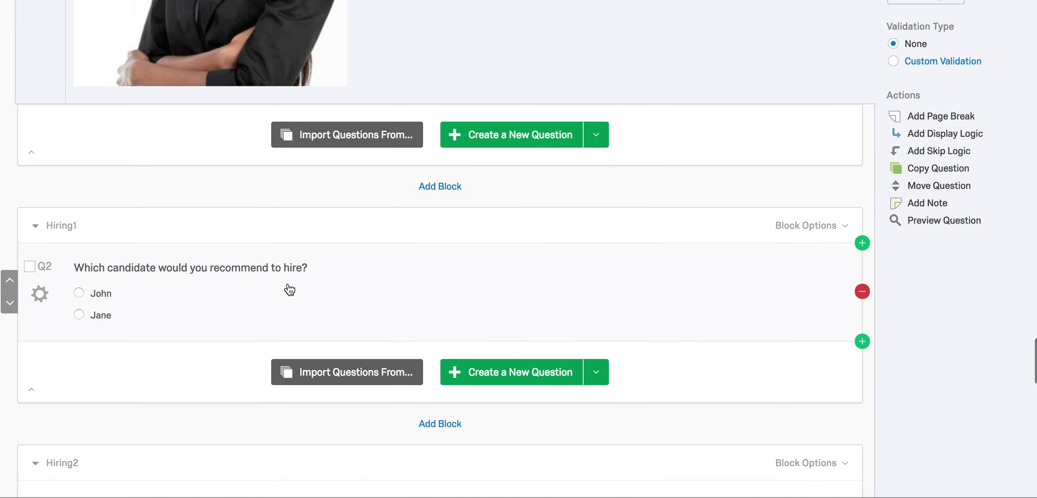
{"action": "scroll", "coordinate": [289, 288], "scroll_direction": "down", "scroll_amount": 4}
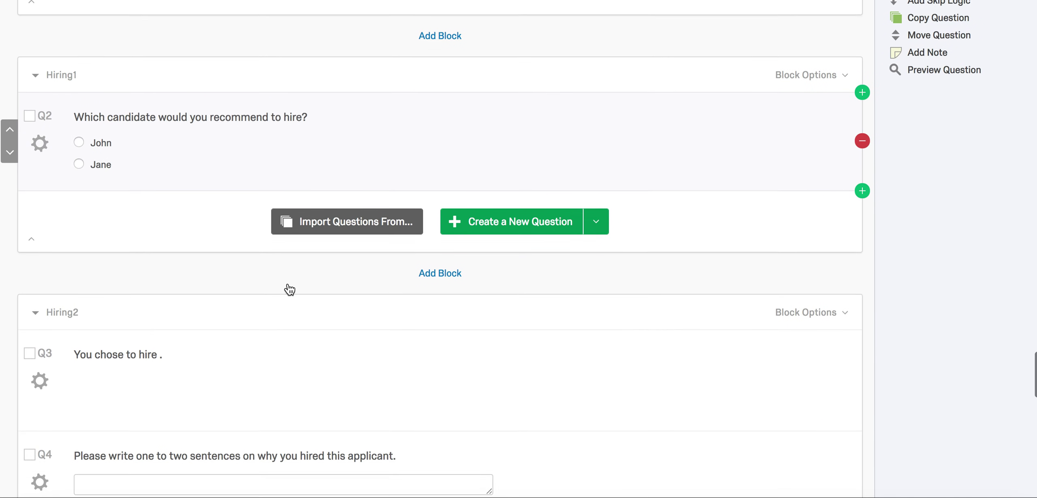
{"action": "scroll", "coordinate": [288, 284], "scroll_direction": "down", "scroll_amount": 7}
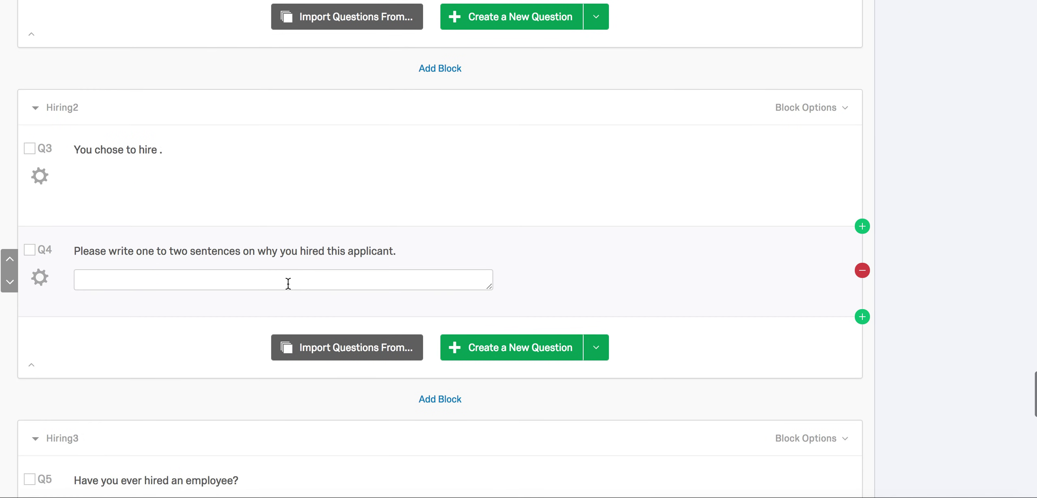
{"action": "scroll", "coordinate": [288, 284], "scroll_direction": "down", "scroll_amount": 3}
{"action": "scroll", "coordinate": [290, 288], "scroll_direction": "up", "scroll_amount": 4}
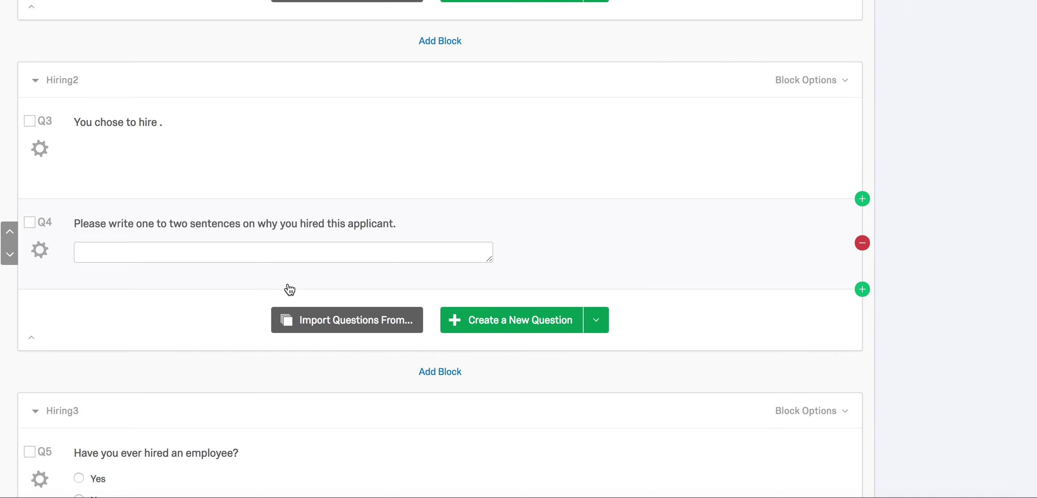
{"action": "scroll", "coordinate": [289, 289], "scroll_direction": "up", "scroll_amount": 5}
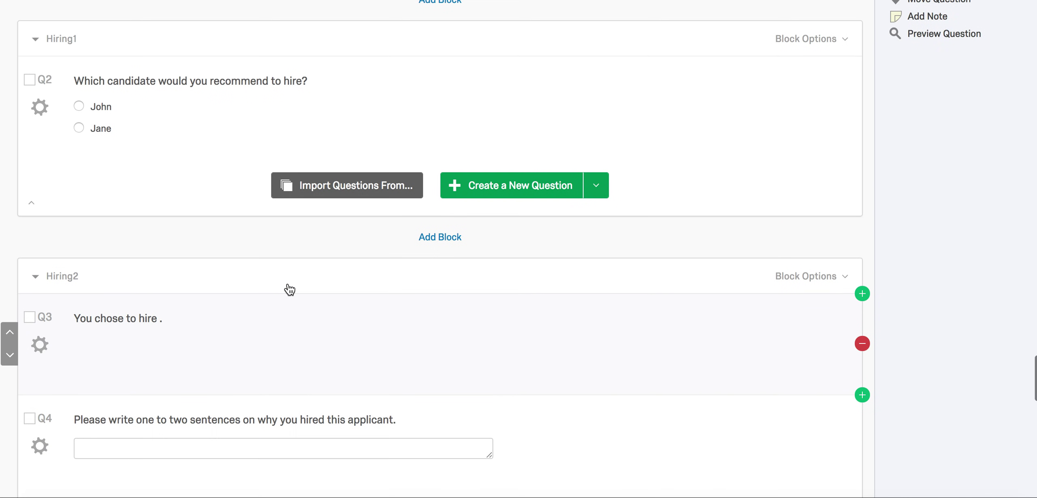
{"action": "scroll", "coordinate": [290, 288], "scroll_direction": "up", "scroll_amount": 2}
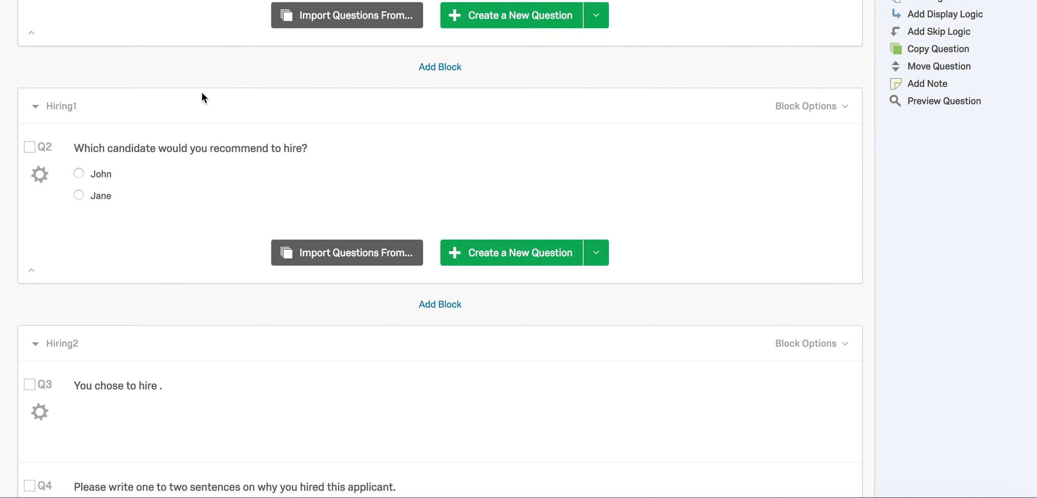
{"action": "left_click", "coordinate": [73, 111]}
{"action": "scroll", "coordinate": [77, 346], "scroll_direction": "down", "scroll_amount": 6}
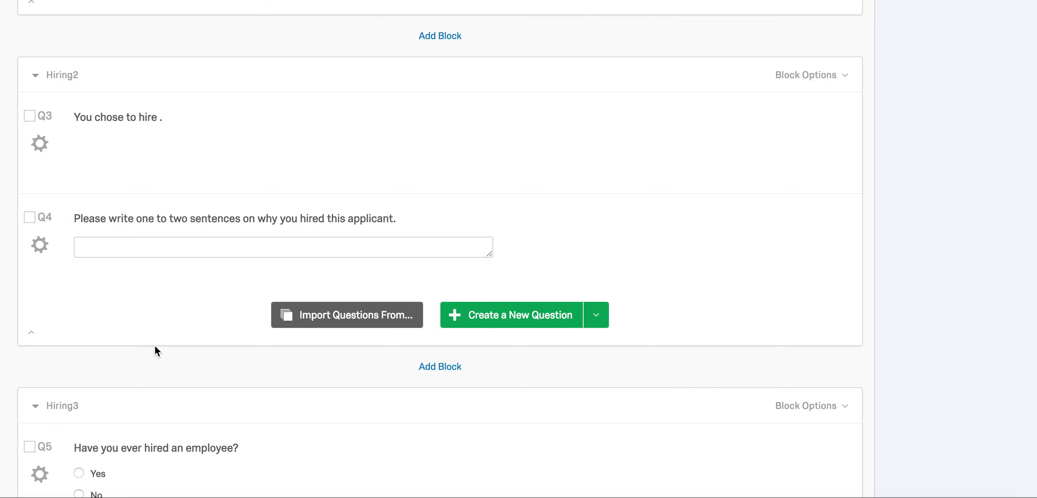
{"action": "scroll", "coordinate": [156, 349], "scroll_direction": "up", "scroll_amount": 11}
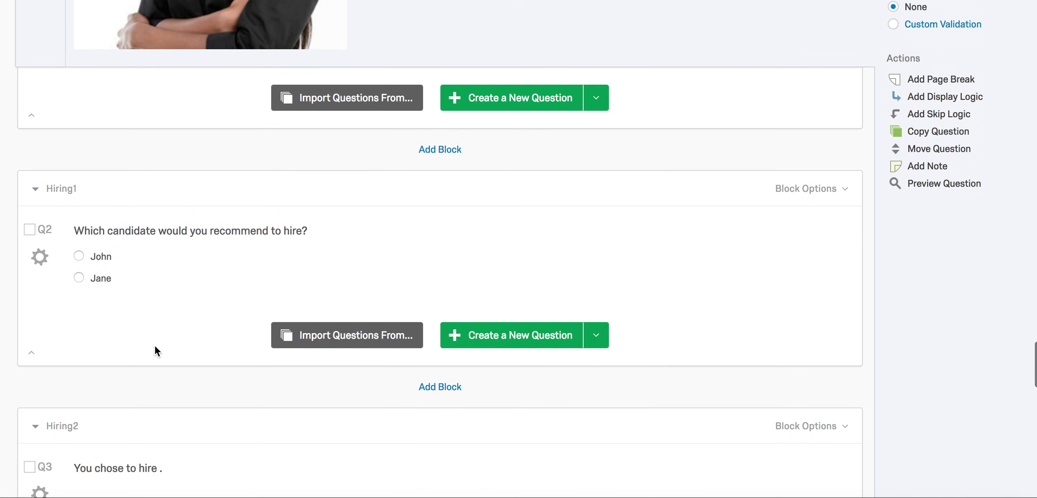
Step: Look back through the survey's blocks and examine the consent document and its answer choices in the Consent block
{"action": "scroll", "coordinate": [155, 345], "scroll_direction": "up", "scroll_amount": 15}
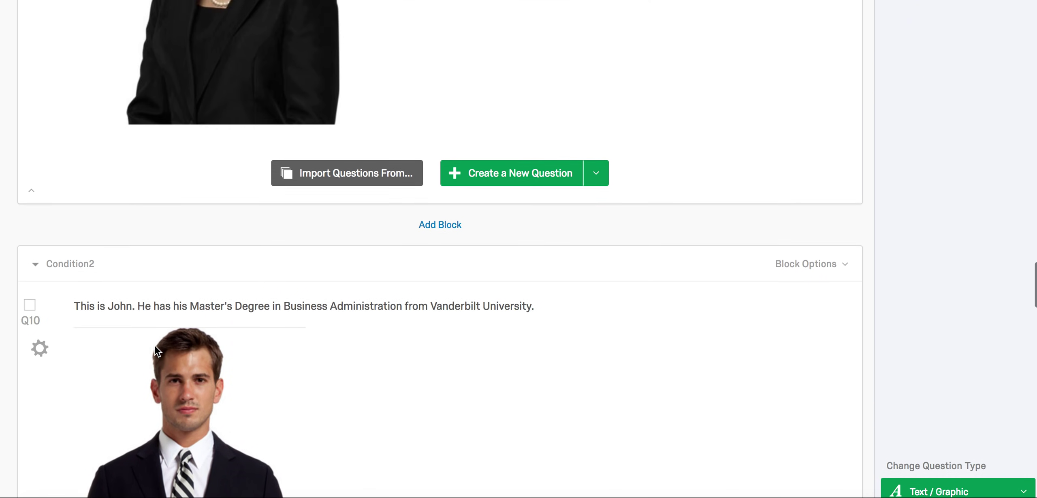
{"action": "scroll", "coordinate": [155, 345], "scroll_direction": "up", "scroll_amount": 18}
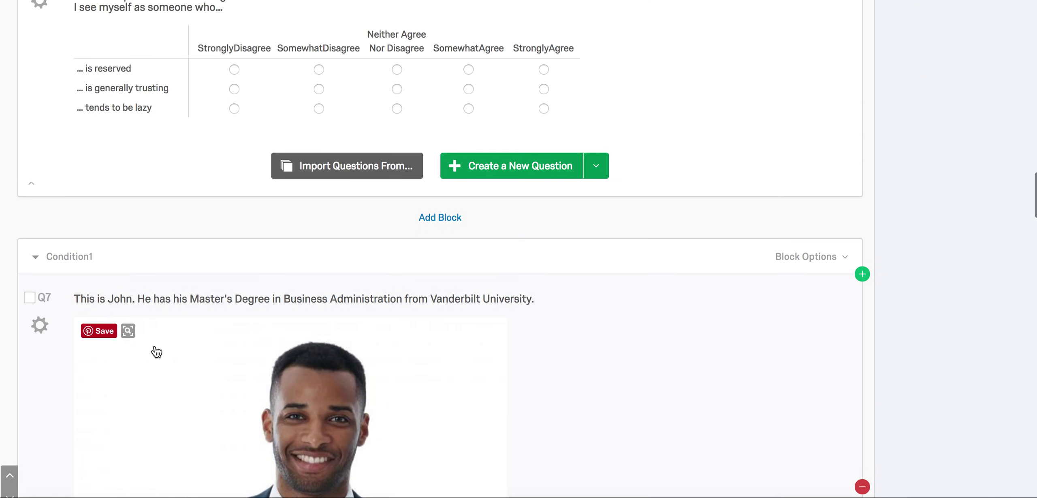
{"action": "scroll", "coordinate": [155, 352], "scroll_direction": "up", "scroll_amount": 18}
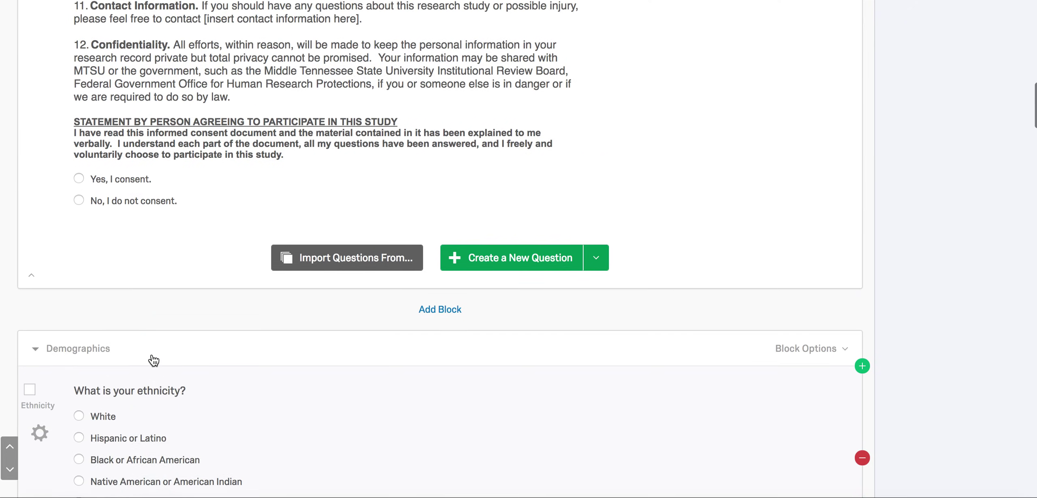
{"action": "scroll", "coordinate": [151, 371], "scroll_direction": "up", "scroll_amount": 20}
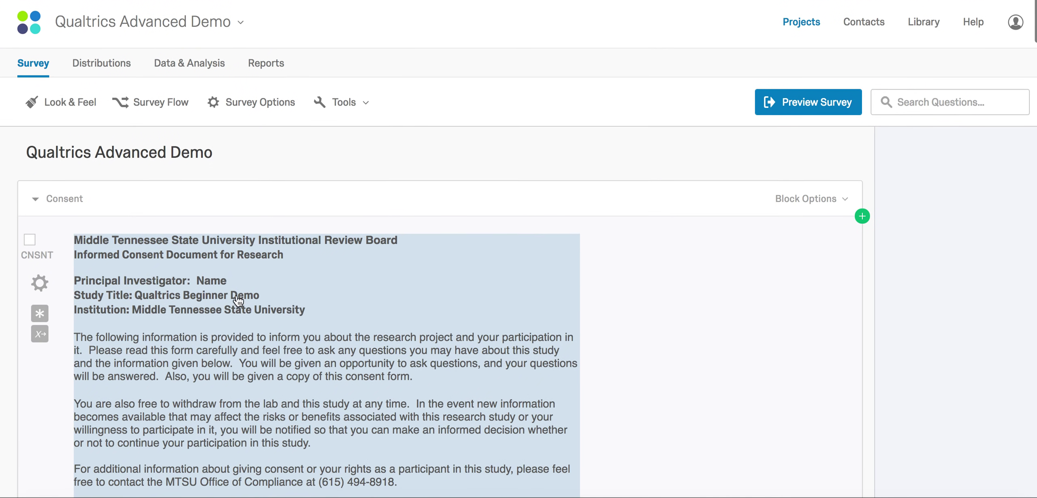
{"action": "scroll", "coordinate": [267, 162], "scroll_direction": "down", "scroll_amount": 4}
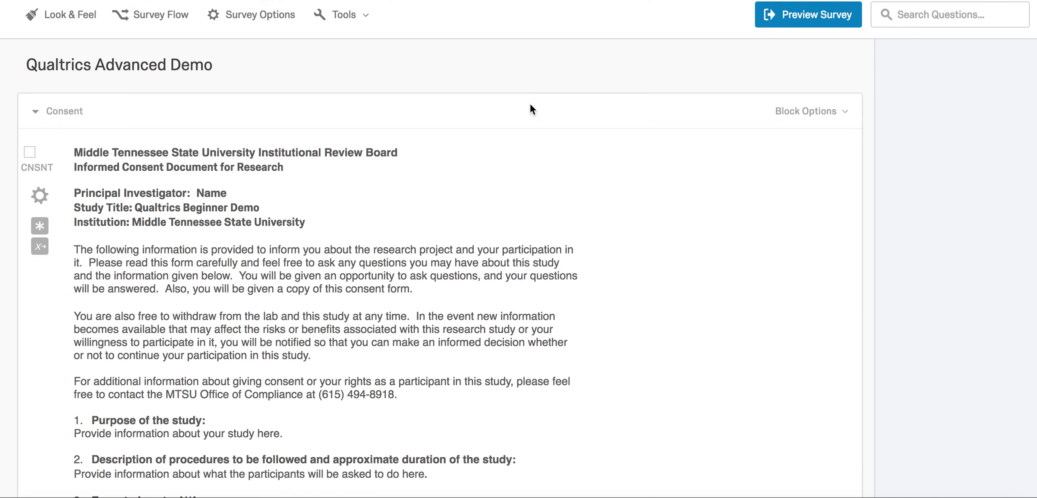
{"action": "left_click", "coordinate": [224, 263]}
{"action": "scroll", "coordinate": [224, 263], "scroll_direction": "down", "scroll_amount": 10}
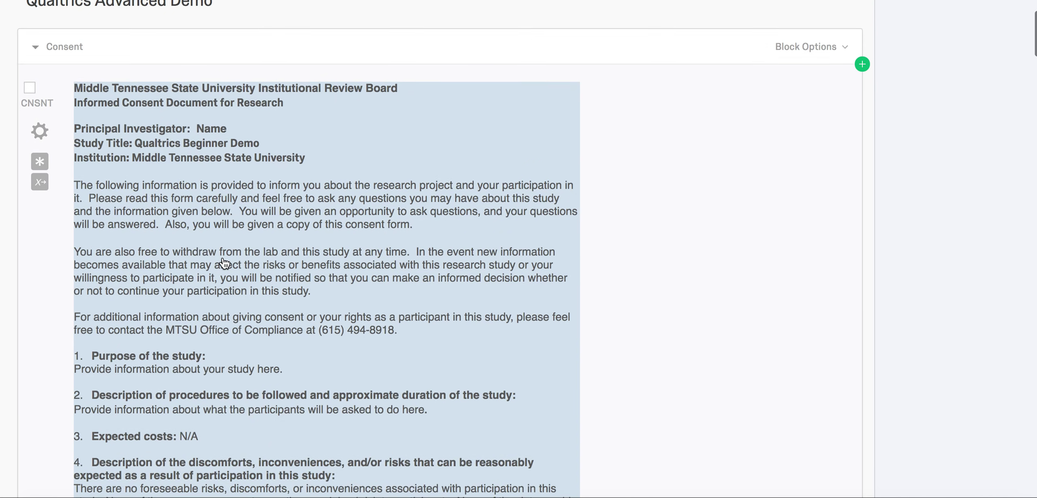
{"action": "scroll", "coordinate": [224, 262], "scroll_direction": "down", "scroll_amount": 8}
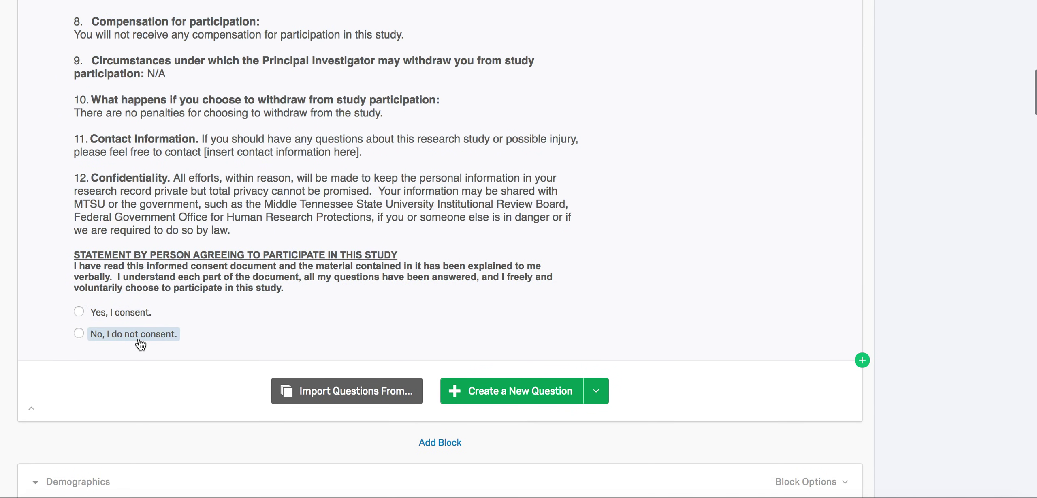
Step: Add skip logic to the consent question that skips to End of Block when "Yes, I consent." Is Selected
{"action": "scroll", "coordinate": [141, 344], "scroll_direction": "up", "scroll_amount": 1}
{"action": "scroll", "coordinate": [141, 344], "scroll_direction": "up", "scroll_amount": 15}
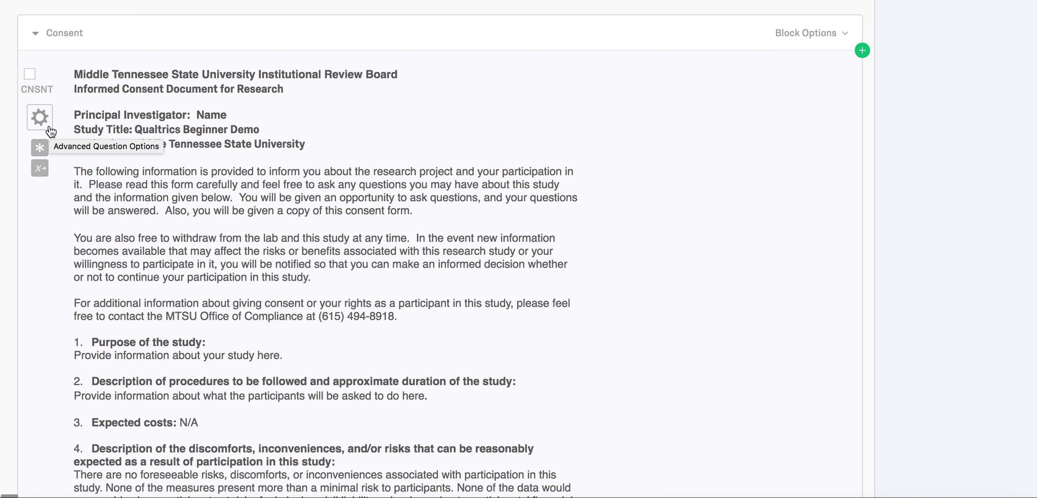
{"action": "left_click", "coordinate": [40, 118]}
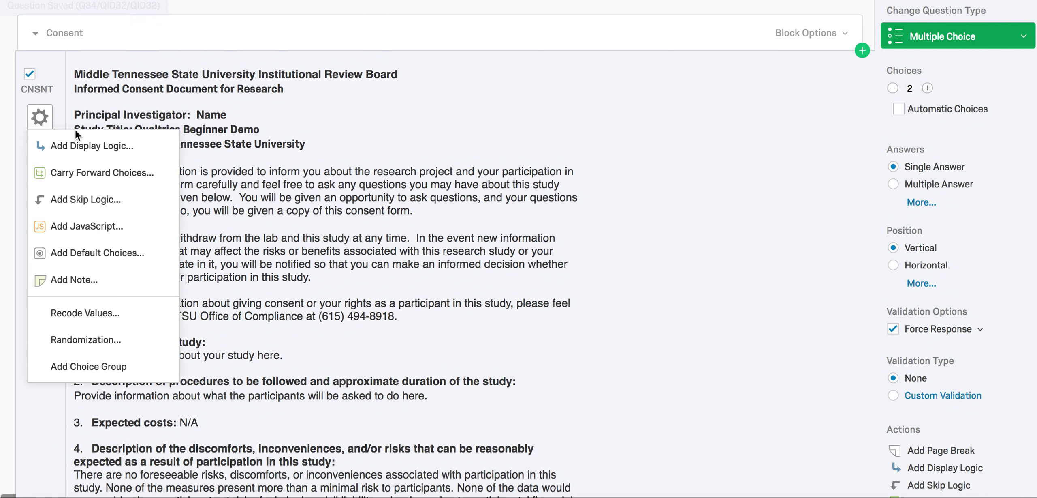
{"action": "left_click", "coordinate": [120, 200]}
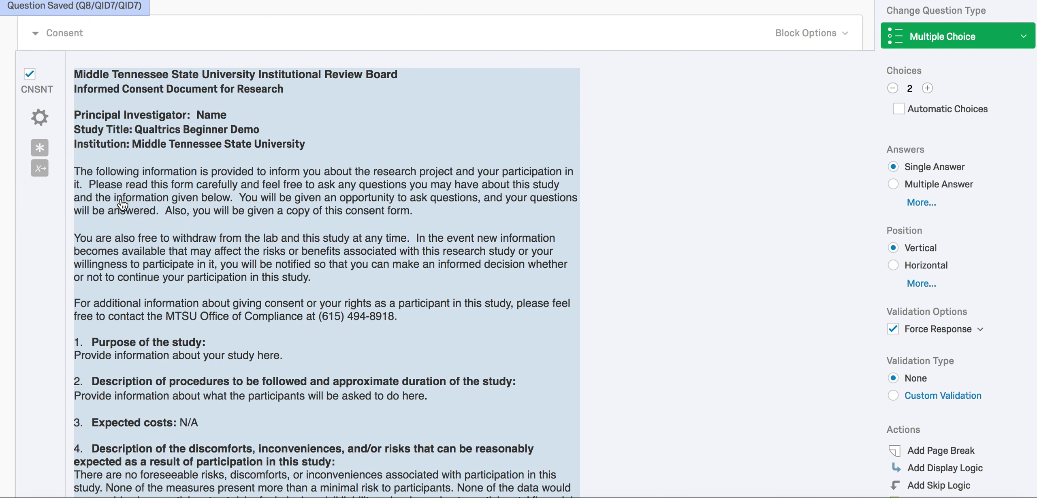
{"action": "scroll", "coordinate": [120, 205], "scroll_direction": "down", "scroll_amount": 5}
{"action": "scroll", "coordinate": [120, 204], "scroll_direction": "down", "scroll_amount": 10}
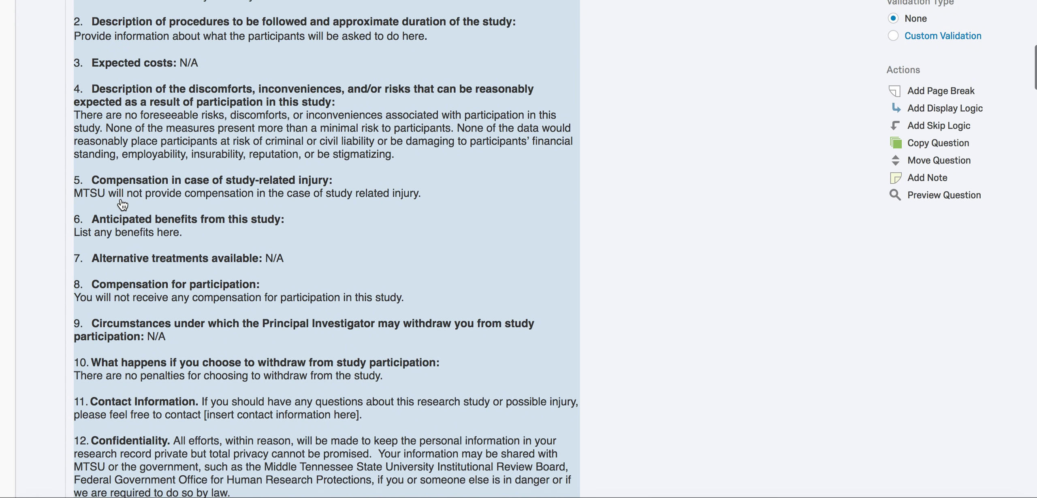
{"action": "scroll", "coordinate": [117, 191], "scroll_direction": "down", "scroll_amount": 2}
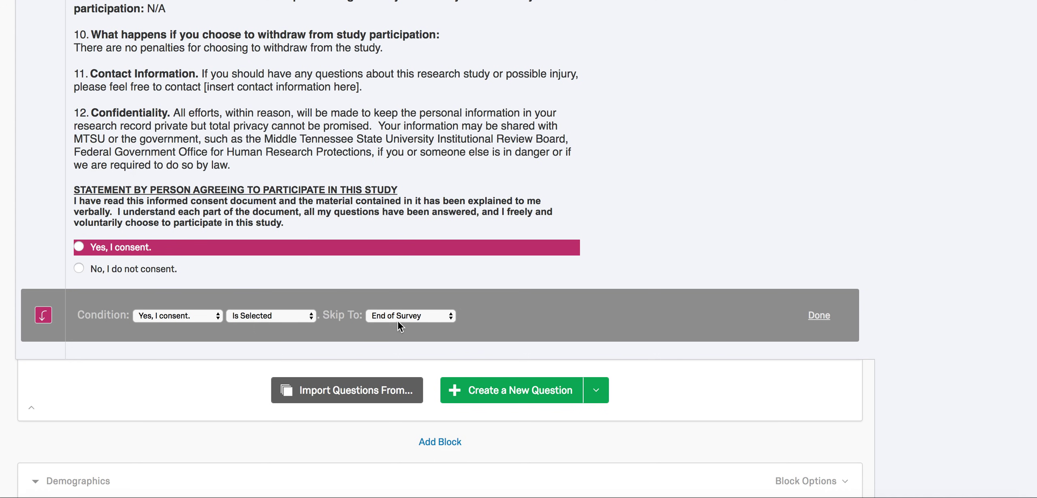
{"action": "left_click", "coordinate": [438, 314]}
{"action": "left_click", "coordinate": [437, 303]}
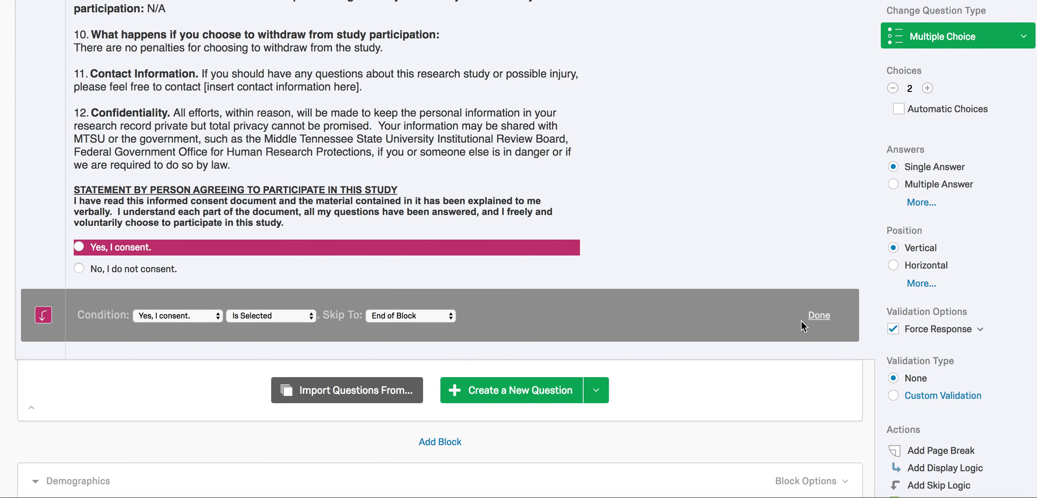
{"action": "left_click", "coordinate": [819, 316]}
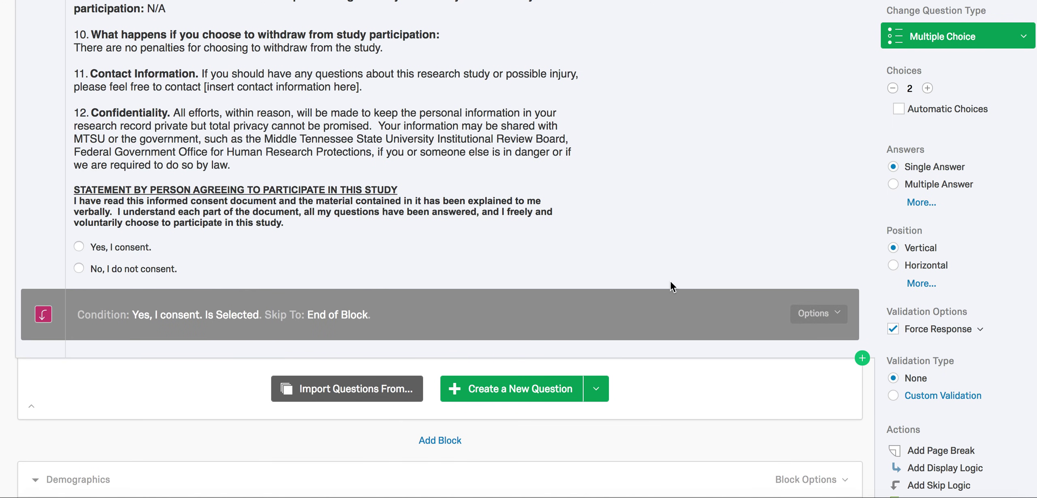
Step: Add a second skip logic rule to the consent question that skips to End of Survey when "No, I do not consent." Is Selected
{"action": "scroll", "coordinate": [671, 282], "scroll_direction": "up", "scroll_amount": 10}
{"action": "scroll", "coordinate": [671, 283], "scroll_direction": "up", "scroll_amount": 11}
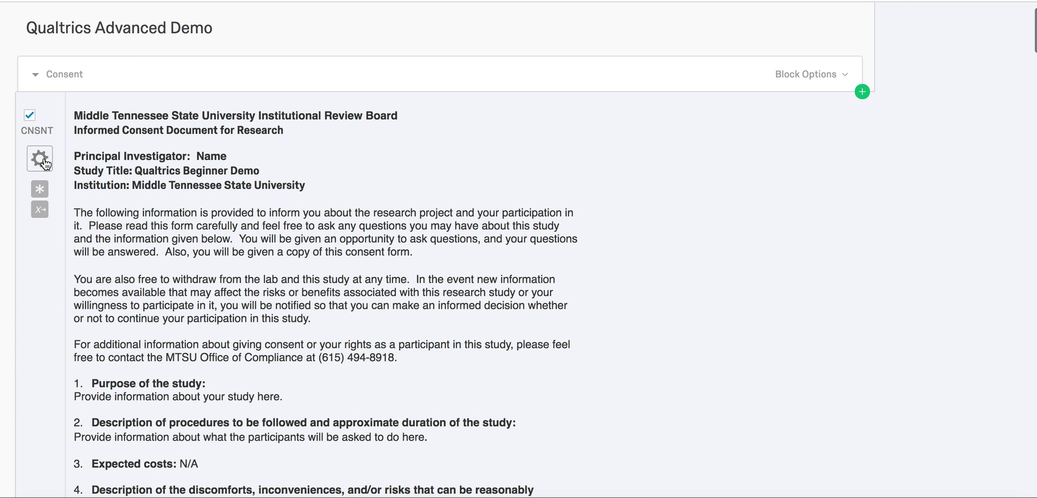
{"action": "left_click", "coordinate": [40, 158]}
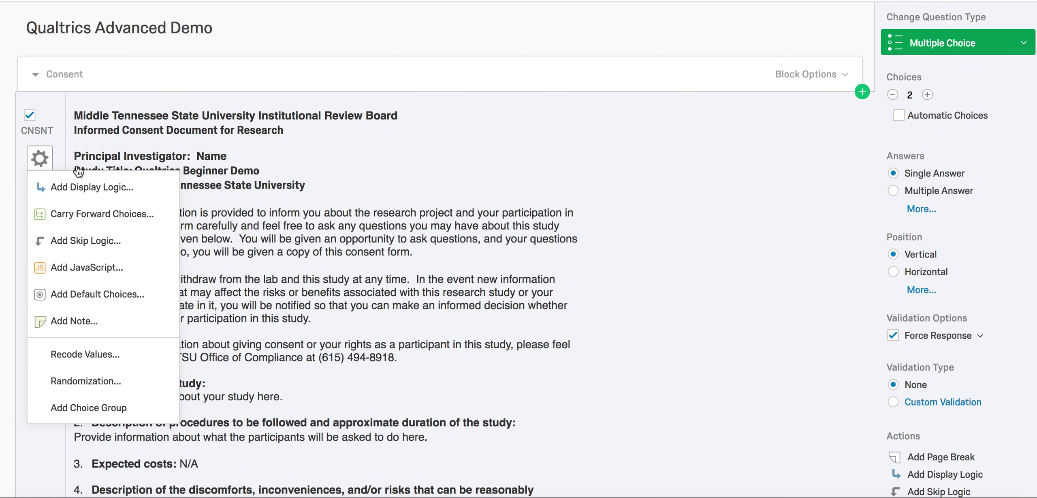
{"action": "left_click", "coordinate": [112, 241]}
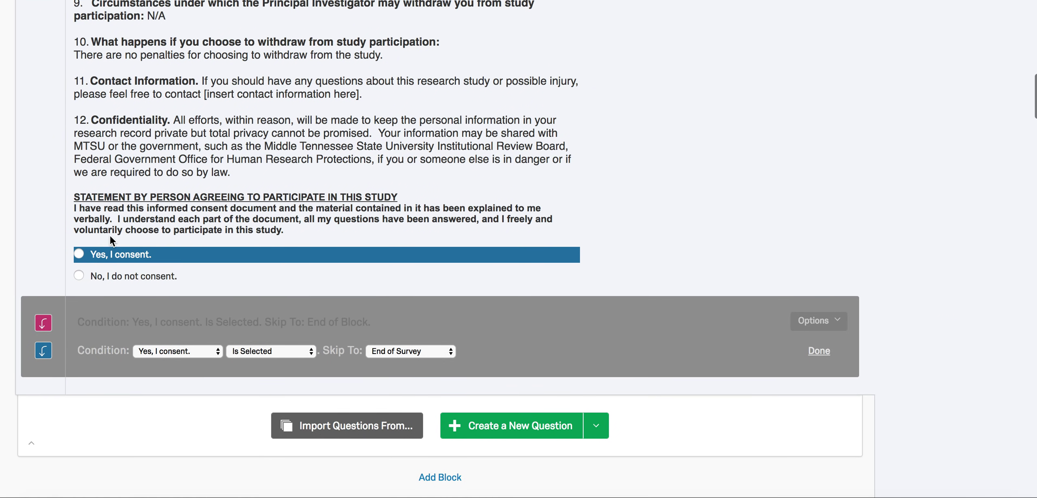
{"action": "left_click", "coordinate": [149, 353]}
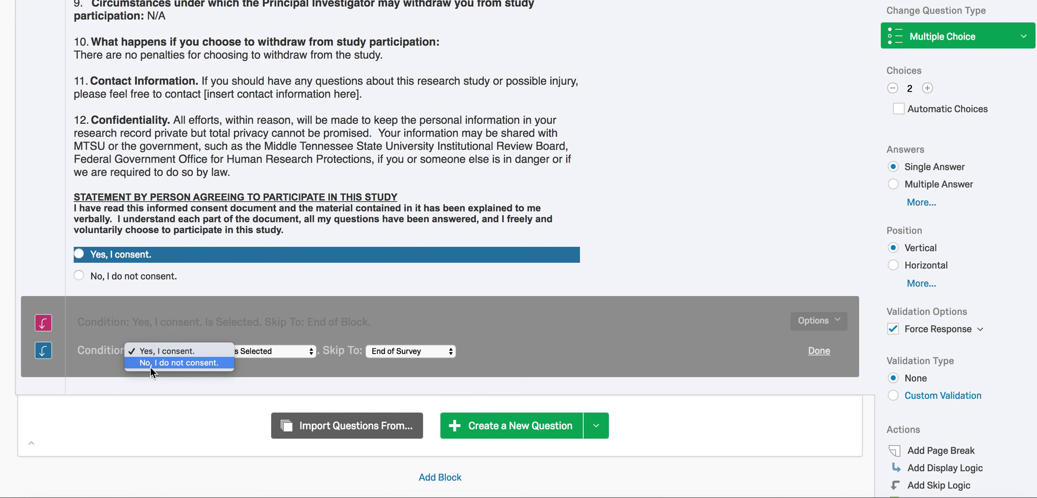
{"action": "left_click", "coordinate": [151, 367]}
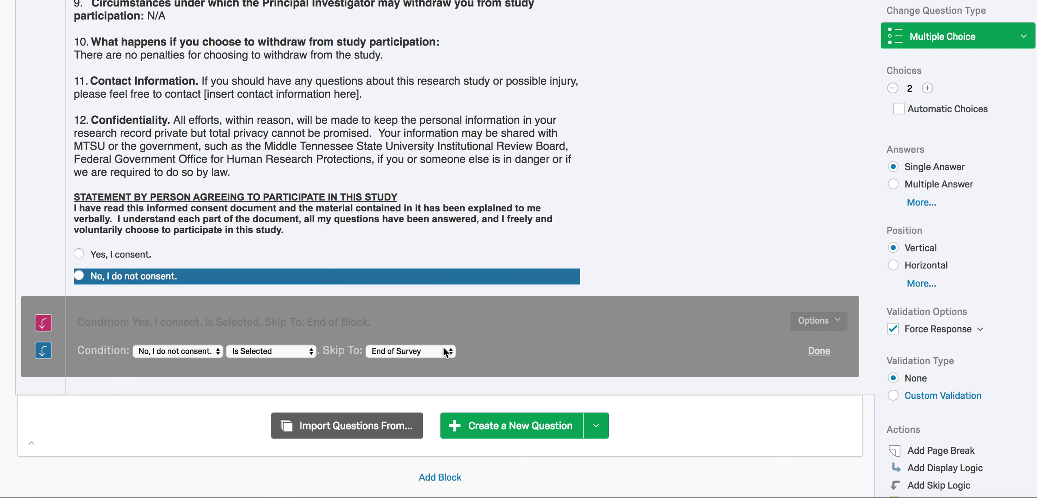
{"action": "left_click", "coordinate": [819, 351]}
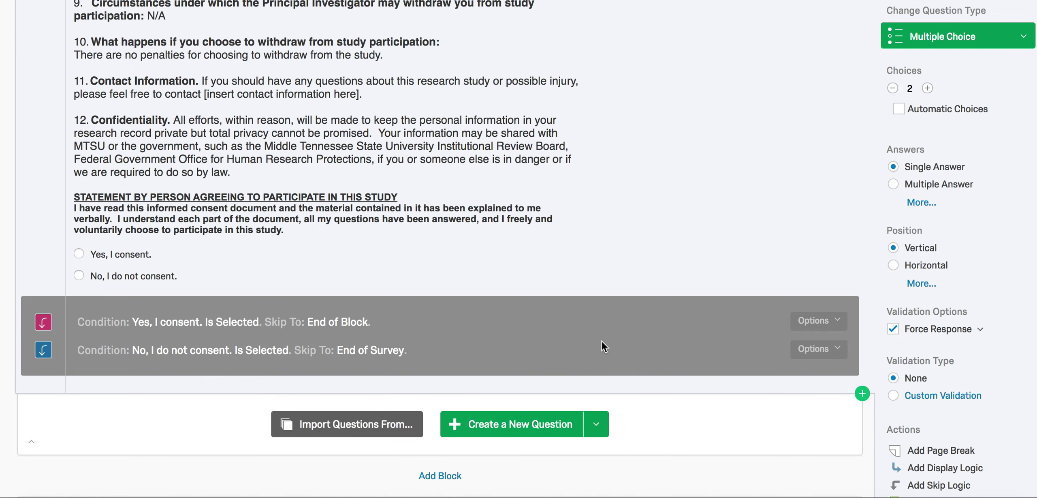
Step: Add display logic to Q6 in the Hiring3 block so it shows only if Q5 "Have you ever hired an employee?" Yes Is Selected
{"action": "scroll", "coordinate": [602, 341], "scroll_direction": "down", "scroll_amount": 6}
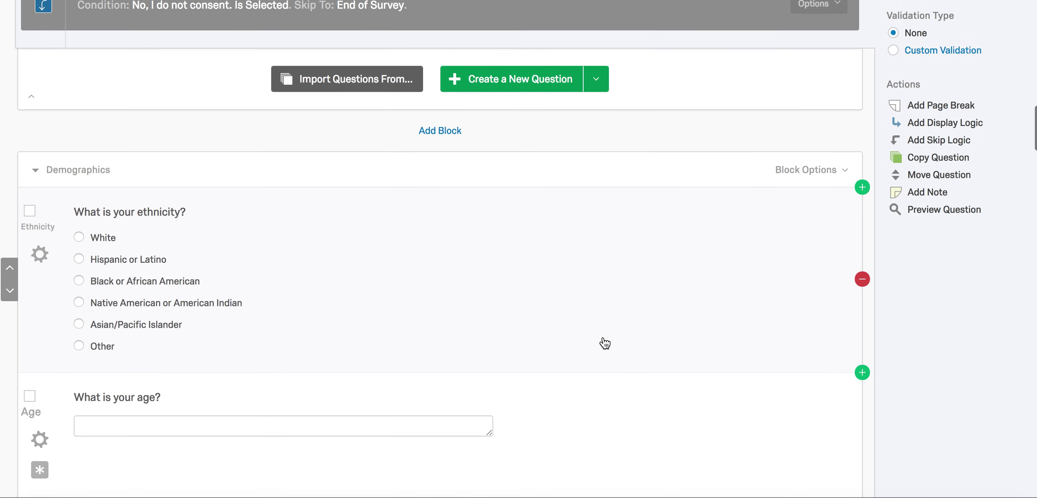
{"action": "left_click", "coordinate": [603, 344]}
{"action": "scroll", "coordinate": [604, 342], "scroll_direction": "down", "scroll_amount": 3}
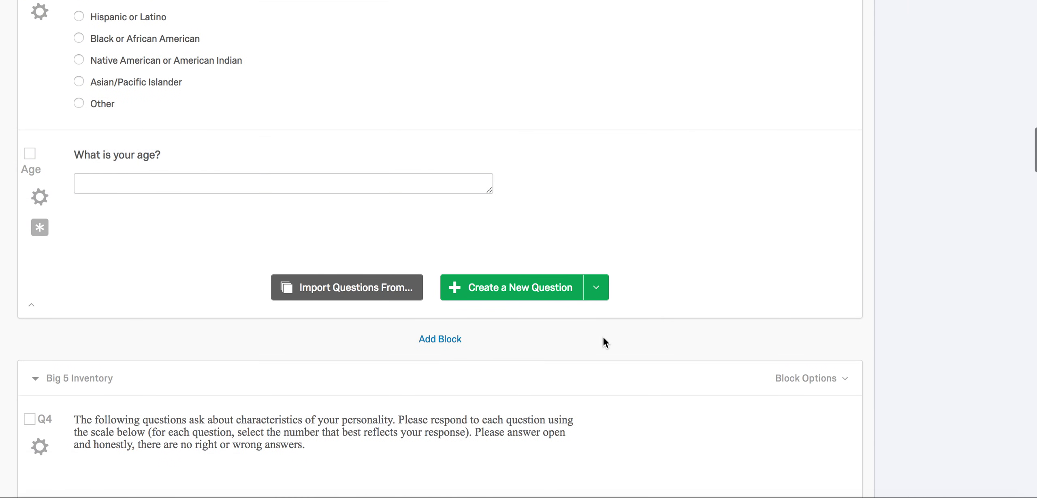
{"action": "scroll", "coordinate": [603, 337], "scroll_direction": "down", "scroll_amount": 2}
{"action": "left_click", "coordinate": [603, 337]}
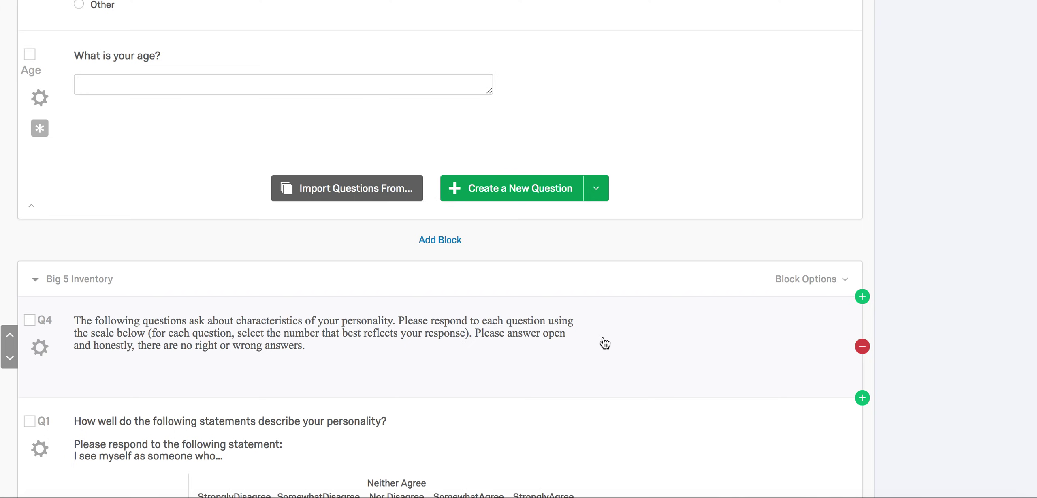
{"action": "scroll", "coordinate": [605, 343], "scroll_direction": "down", "scroll_amount": 2}
{"action": "left_click", "coordinate": [603, 342]}
{"action": "scroll", "coordinate": [605, 343], "scroll_direction": "down", "scroll_amount": 5}
{"action": "scroll", "coordinate": [605, 344], "scroll_direction": "down", "scroll_amount": 15}
{"action": "scroll", "coordinate": [605, 343], "scroll_direction": "down", "scroll_amount": 18}
{"action": "scroll", "coordinate": [602, 338], "scroll_direction": "down", "scroll_amount": 7}
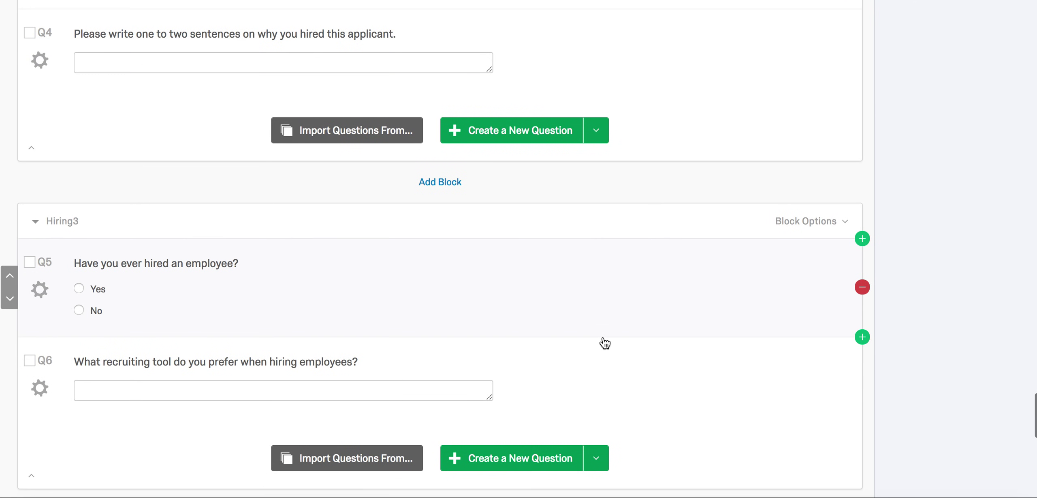
{"action": "scroll", "coordinate": [605, 343], "scroll_direction": "down", "scroll_amount": 1}
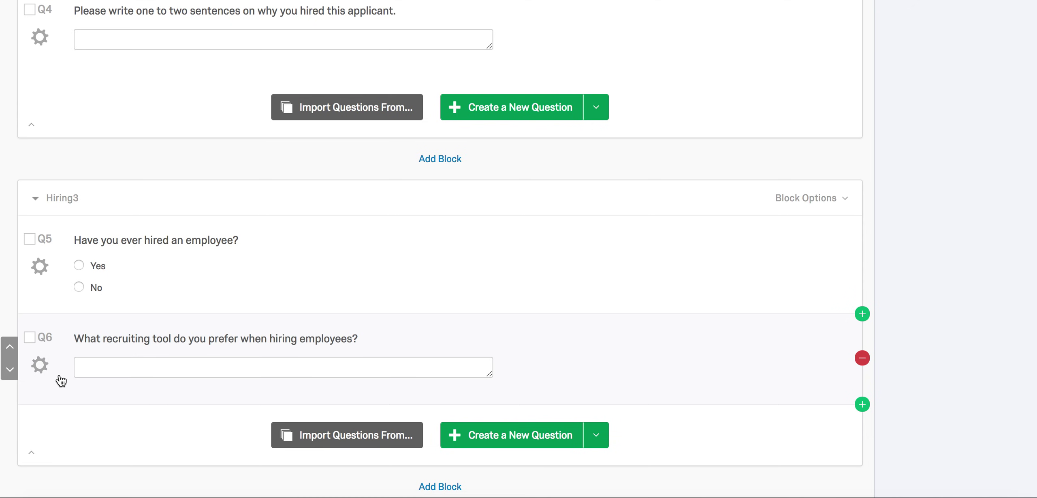
{"action": "left_click", "coordinate": [39, 364]}
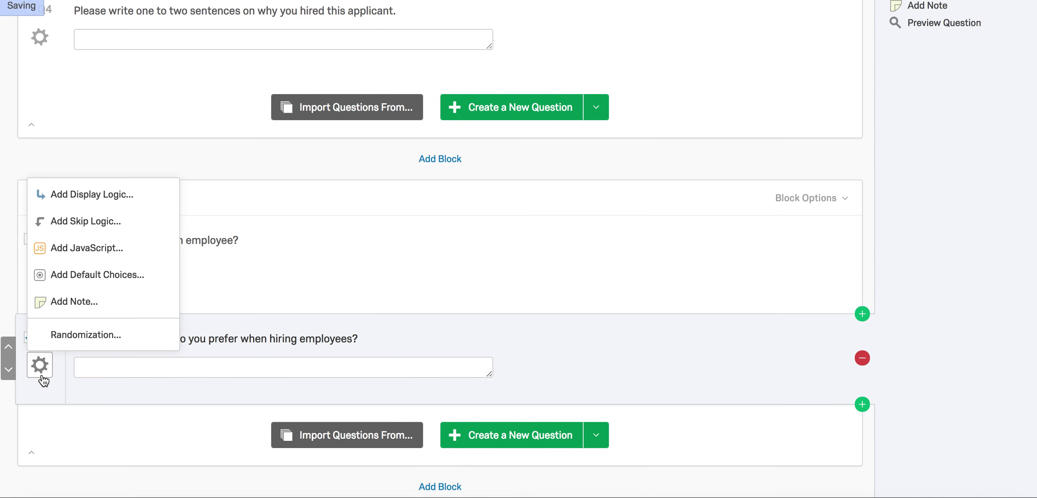
{"action": "left_click", "coordinate": [75, 195]}
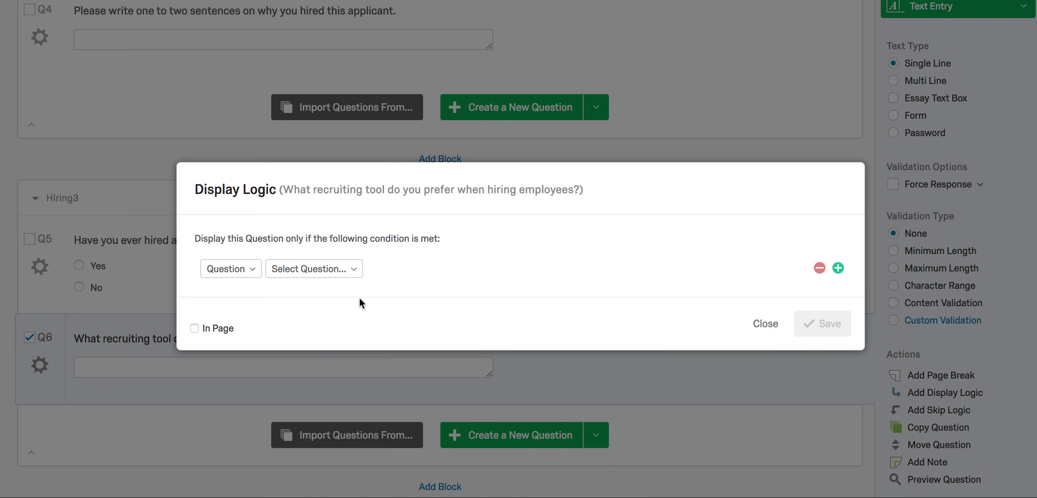
{"action": "left_click", "coordinate": [354, 269]}
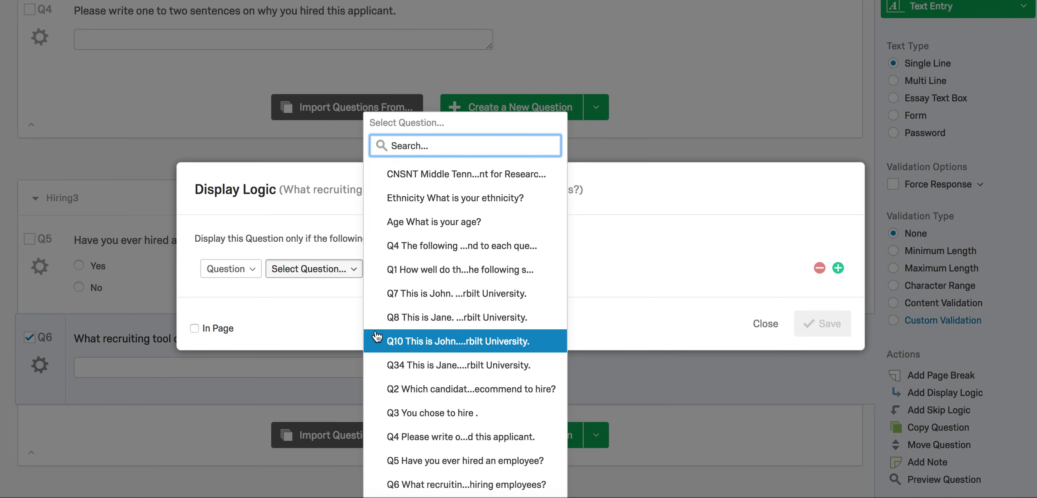
{"action": "left_click", "coordinate": [385, 462]}
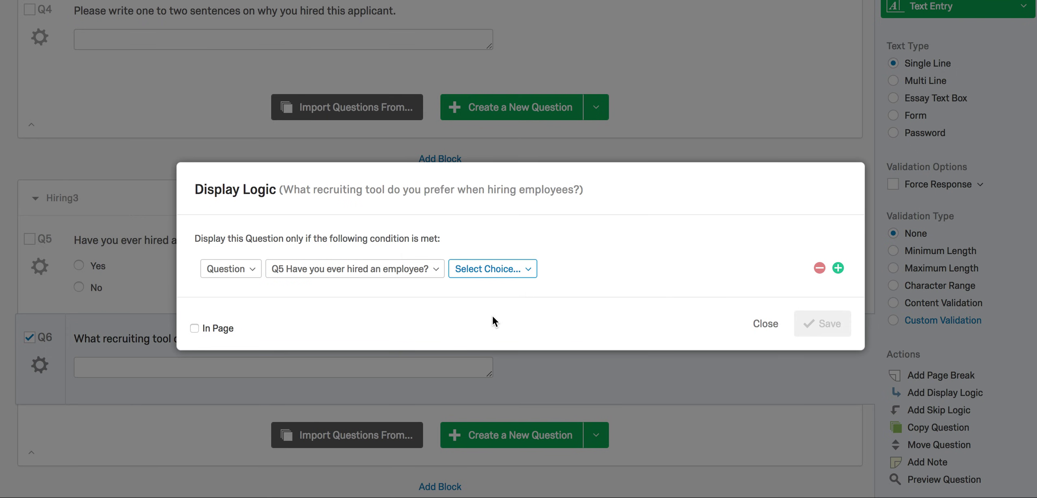
{"action": "left_click", "coordinate": [515, 272]}
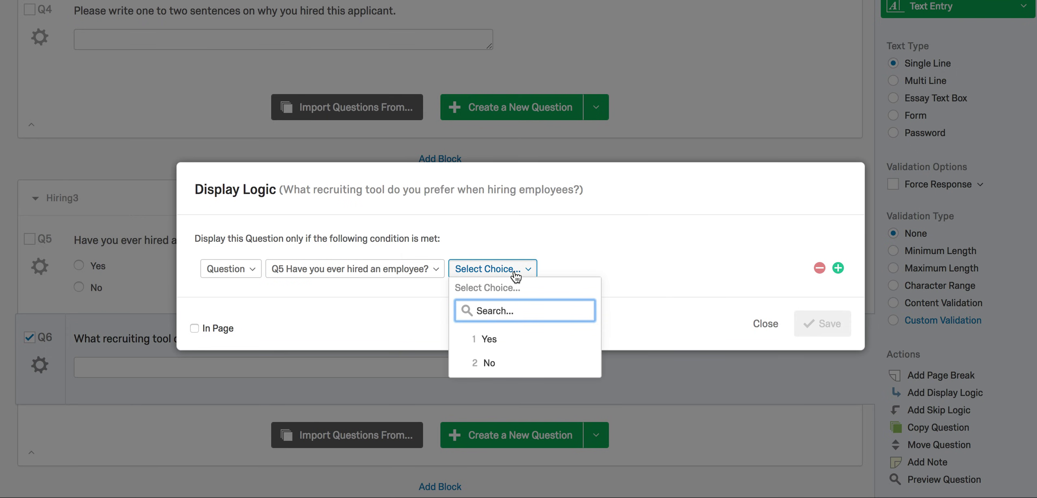
{"action": "left_click", "coordinate": [504, 339]}
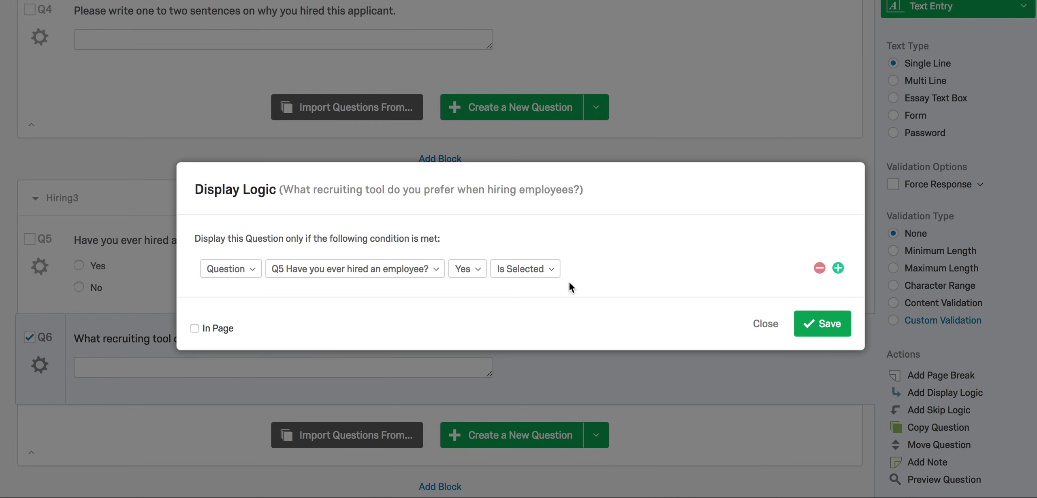
{"action": "left_click", "coordinate": [815, 319]}
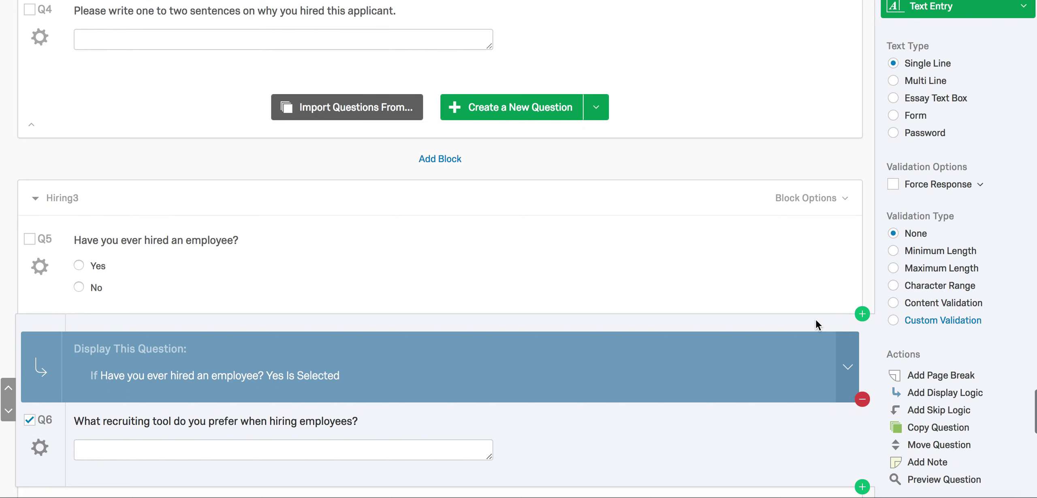
Step: Open the Survey Flow and add a Randomizer element directly below the Consent block
{"action": "scroll", "coordinate": [703, 295], "scroll_direction": "down", "scroll_amount": 2}
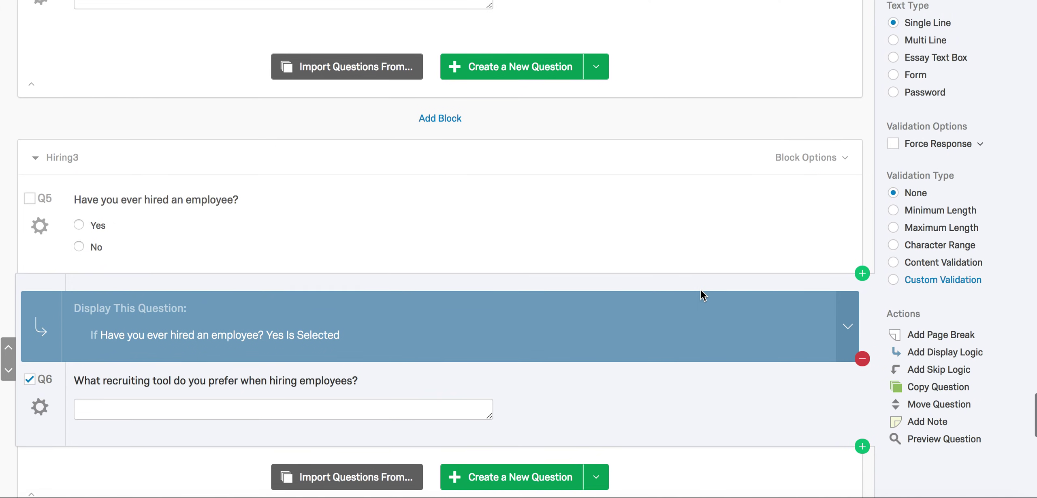
{"action": "scroll", "coordinate": [703, 294], "scroll_direction": "up", "scroll_amount": 3}
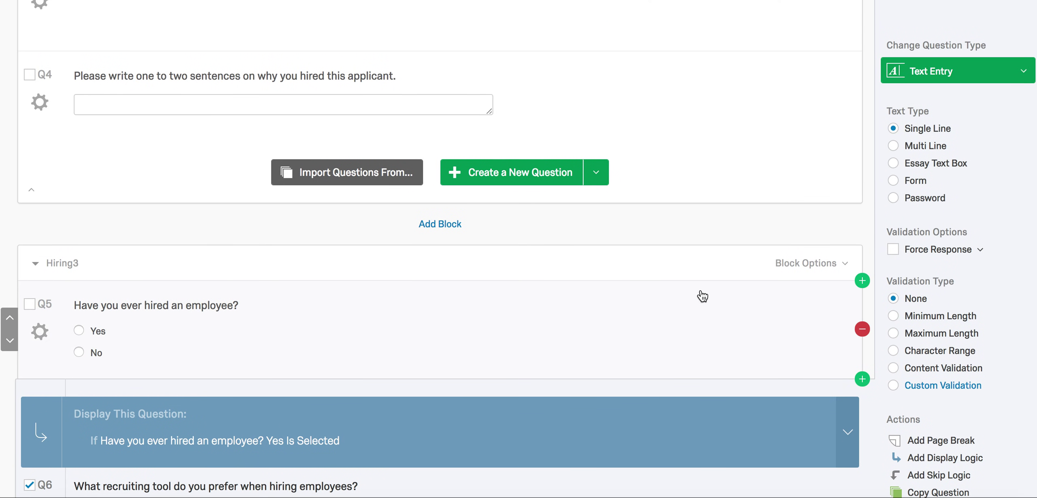
{"action": "scroll", "coordinate": [703, 296], "scroll_direction": "up", "scroll_amount": 4}
{"action": "scroll", "coordinate": [703, 295], "scroll_direction": "up", "scroll_amount": 4}
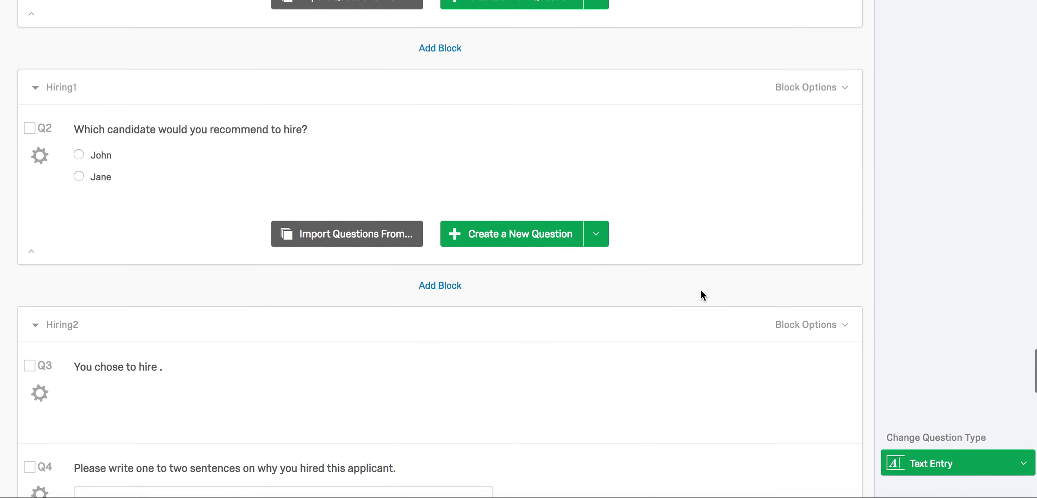
{"action": "scroll", "coordinate": [703, 295], "scroll_direction": "up", "scroll_amount": 8}
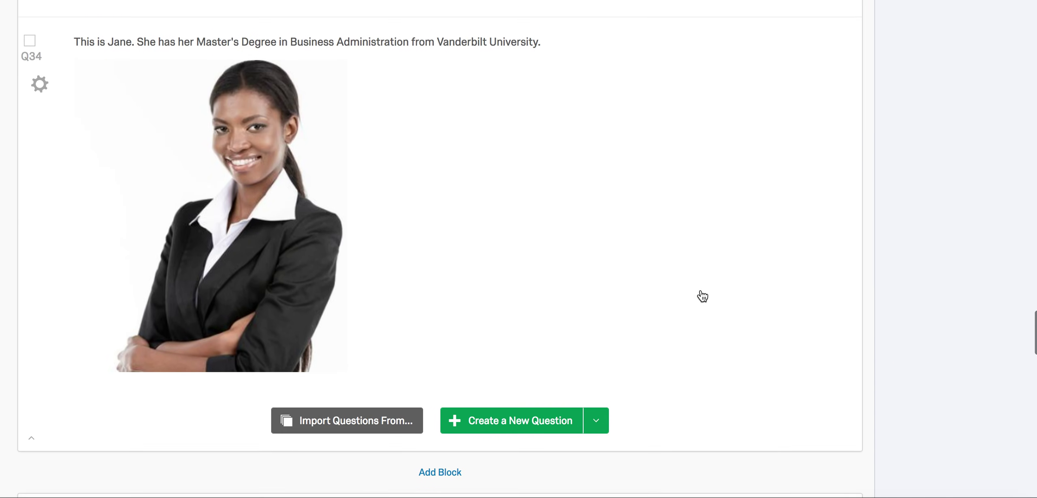
{"action": "scroll", "coordinate": [703, 295], "scroll_direction": "up", "scroll_amount": 12}
{"action": "scroll", "coordinate": [703, 296], "scroll_direction": "up", "scroll_amount": 15}
{"action": "scroll", "coordinate": [703, 295], "scroll_direction": "up", "scroll_amount": 13}
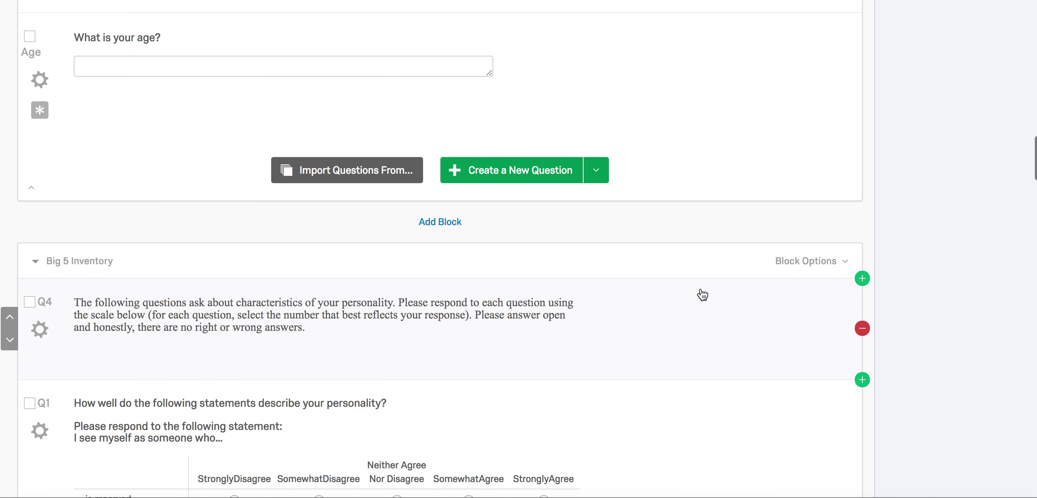
{"action": "scroll", "coordinate": [703, 294], "scroll_direction": "up", "scroll_amount": 2}
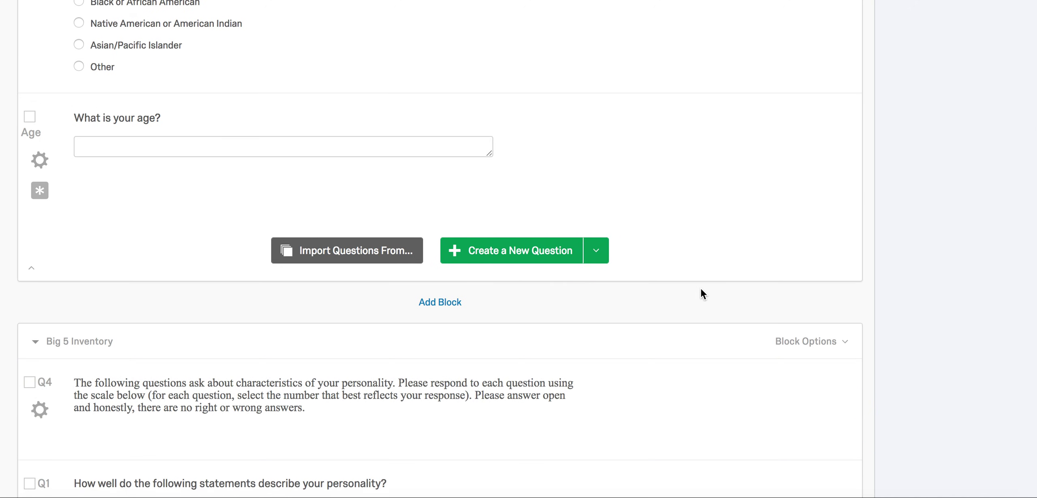
{"action": "scroll", "coordinate": [703, 293], "scroll_direction": "up", "scroll_amount": 8}
{"action": "scroll", "coordinate": [703, 295], "scroll_direction": "up", "scroll_amount": 8}
{"action": "scroll", "coordinate": [702, 294], "scroll_direction": "up", "scroll_amount": 6}
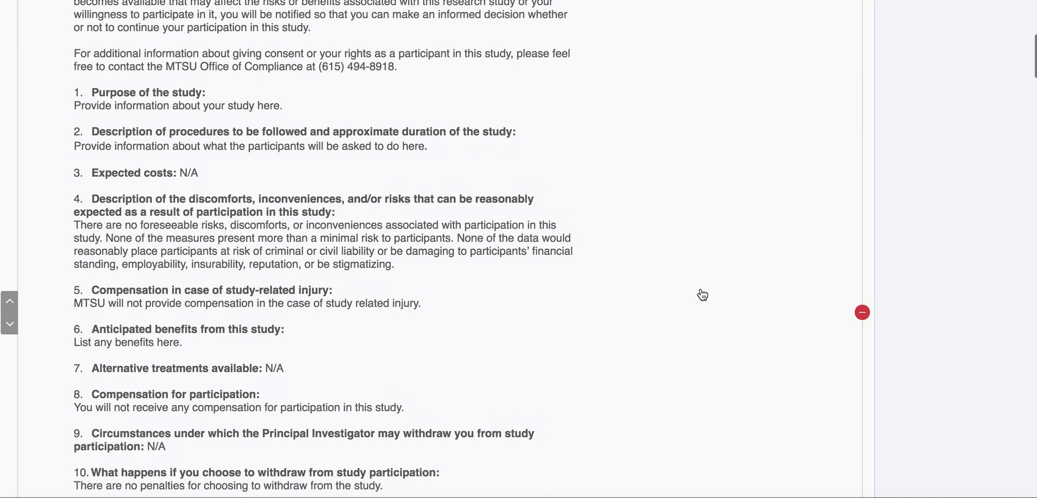
{"action": "scroll", "coordinate": [703, 295], "scroll_direction": "up", "scroll_amount": 6}
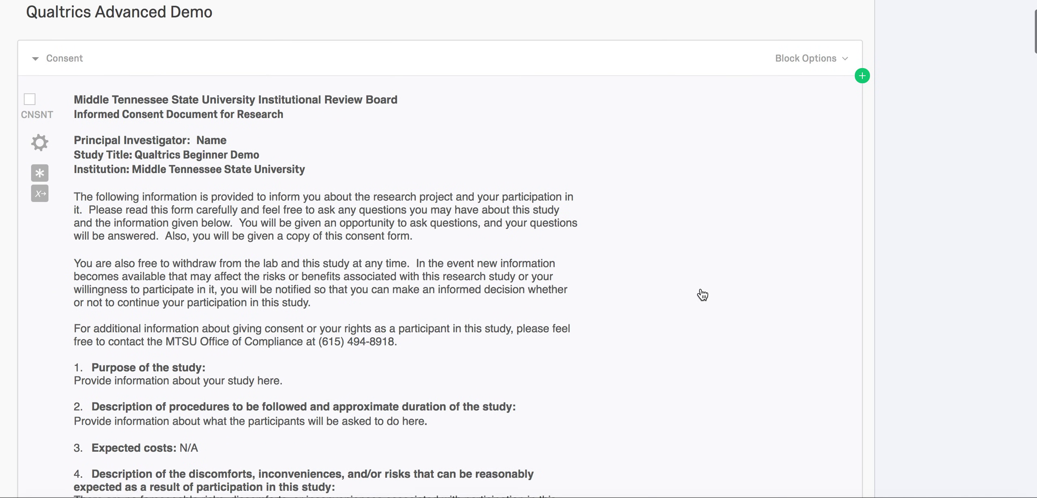
{"action": "scroll", "coordinate": [703, 294], "scroll_direction": "up", "scroll_amount": 3}
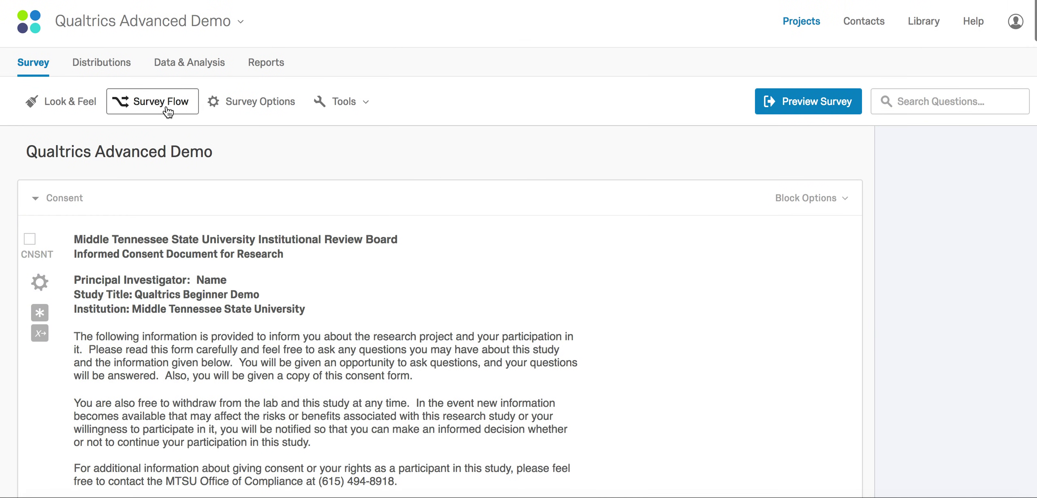
{"action": "left_click", "coordinate": [132, 108]}
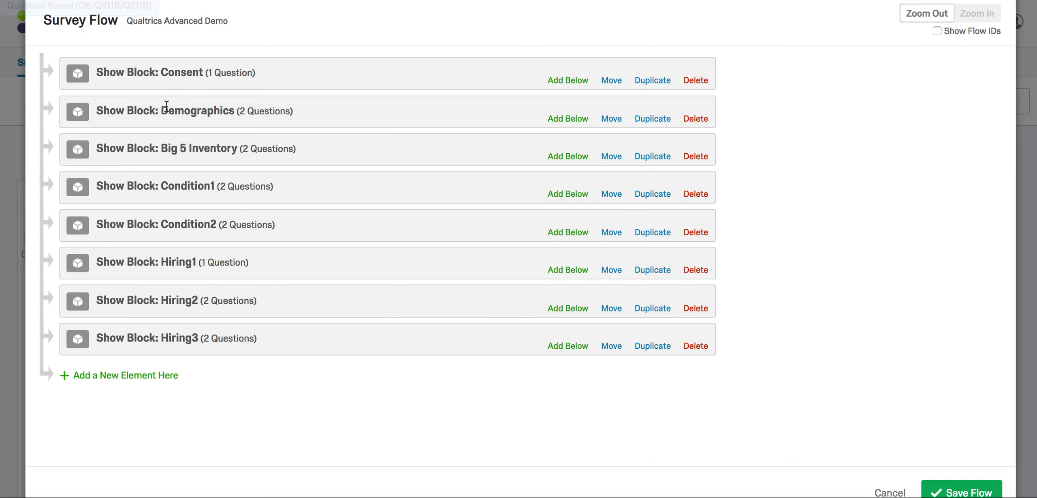
{"action": "left_click", "coordinate": [556, 81]}
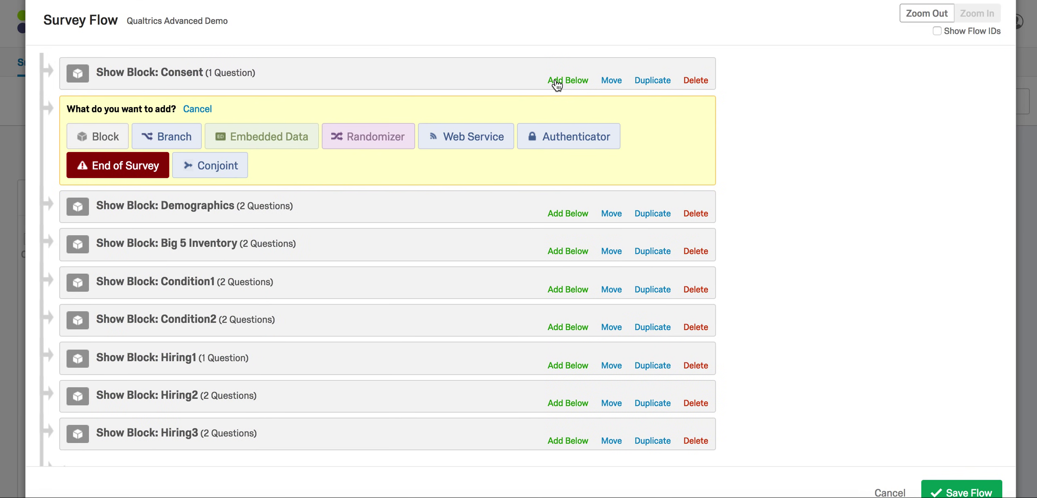
{"action": "left_click", "coordinate": [379, 139]}
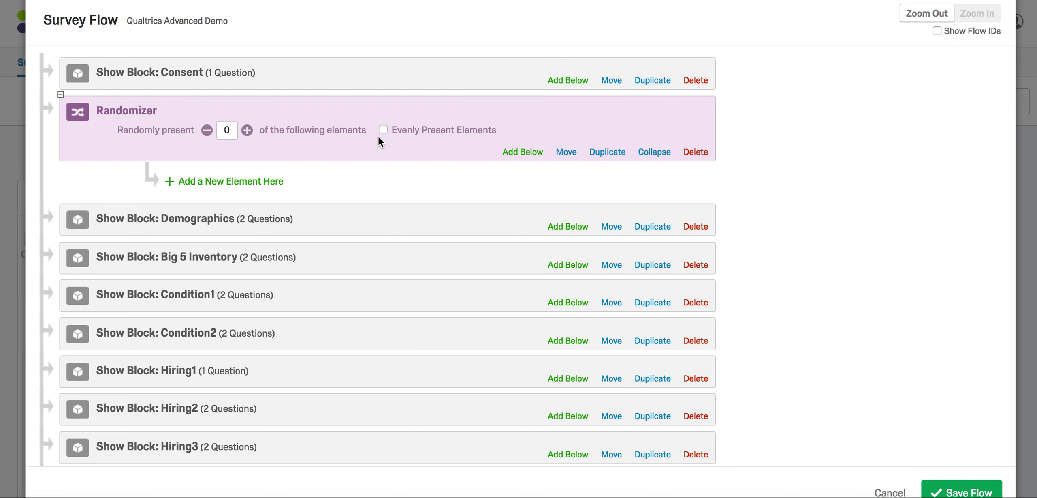
Step: Add an Embedded Data element inside the Randomizer with the field Condition set to 1
{"action": "left_click", "coordinate": [265, 183]}
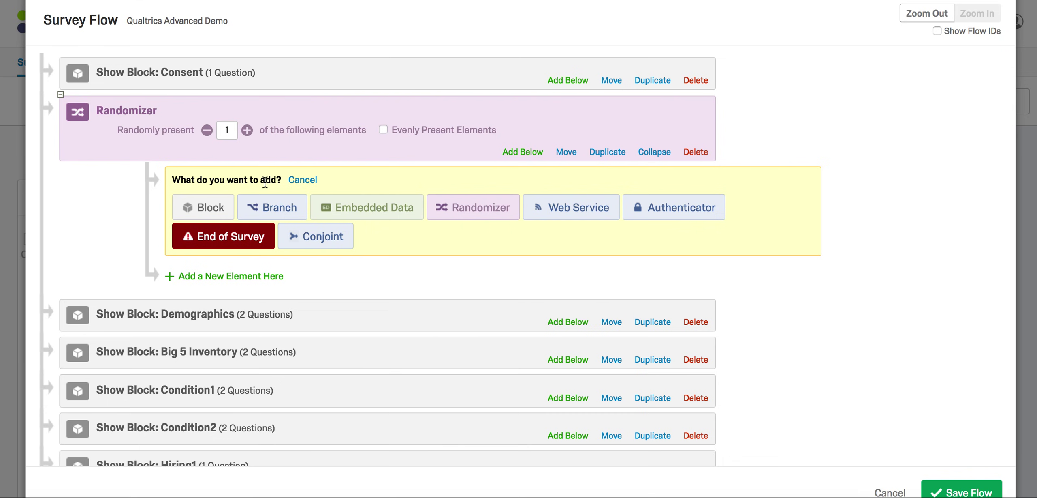
{"action": "left_click", "coordinate": [366, 210]}
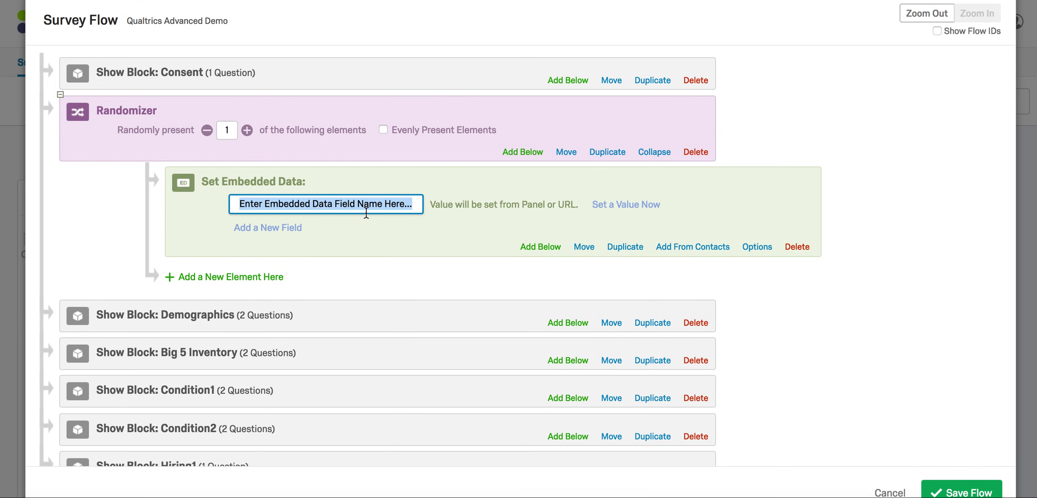
{"action": "type", "text": "Cond"}
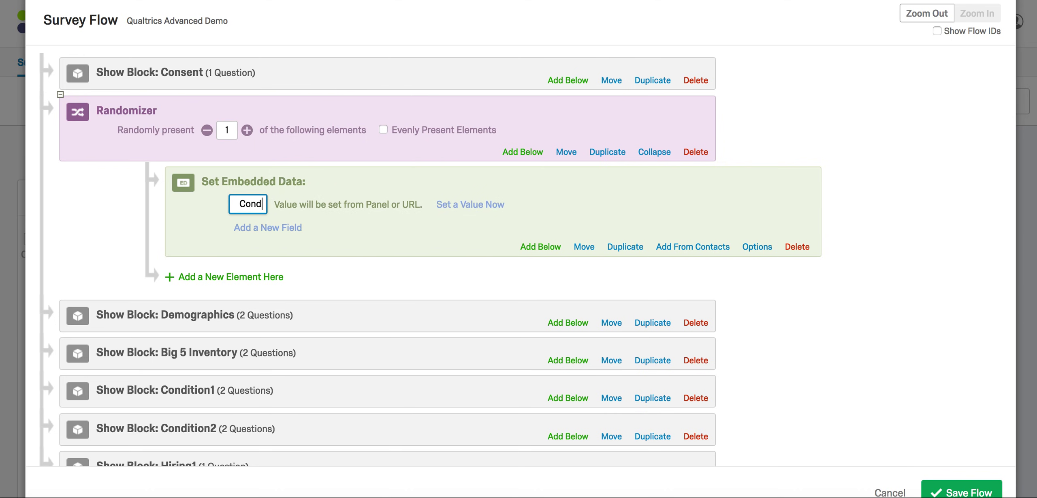
{"action": "type", "text": "ition"}
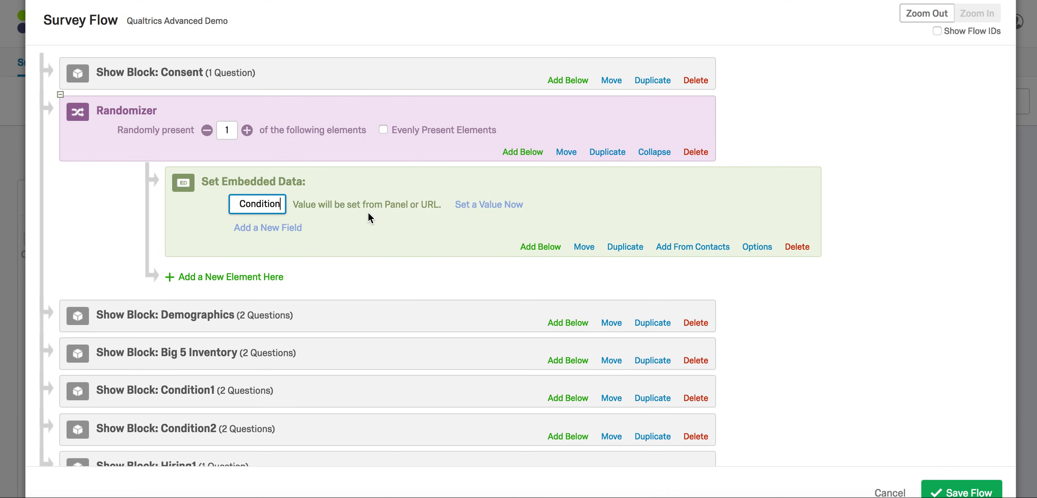
{"action": "left_click", "coordinate": [496, 204]}
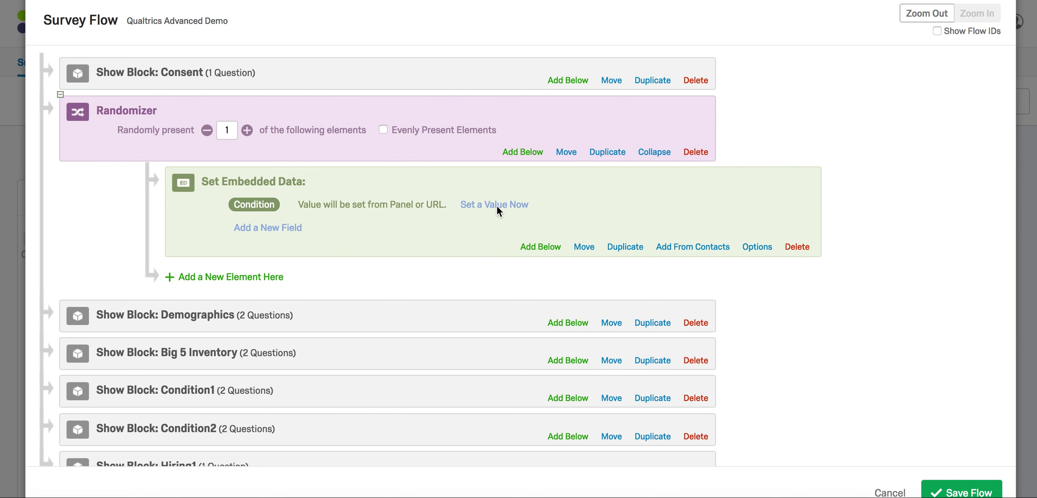
{"action": "type", "text": "1"}
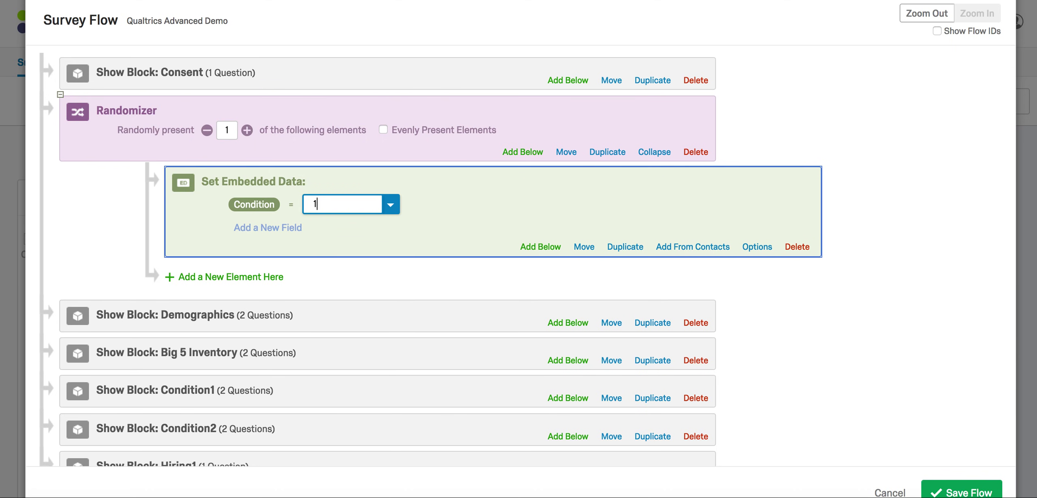
{"action": "key", "text": "Return"}
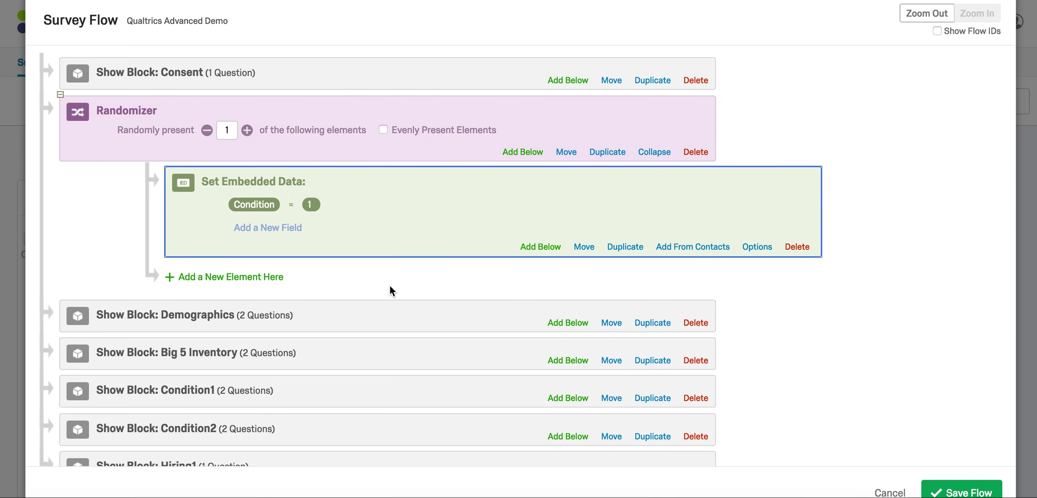
Step: Add a second Embedded Data element inside the Randomizer with the field Condition set to 2
{"action": "left_click", "coordinate": [279, 279]}
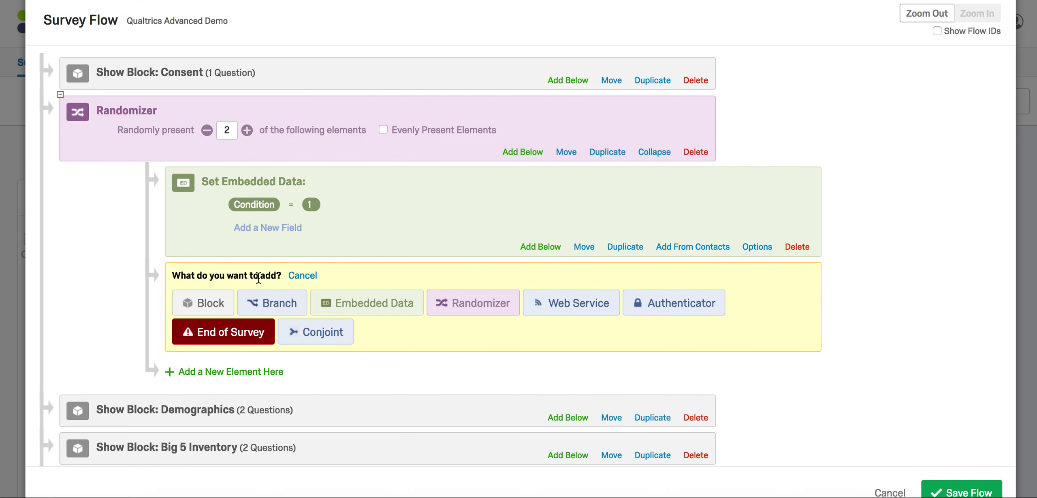
{"action": "left_click", "coordinate": [347, 302]}
{"action": "type", "text": "C"}
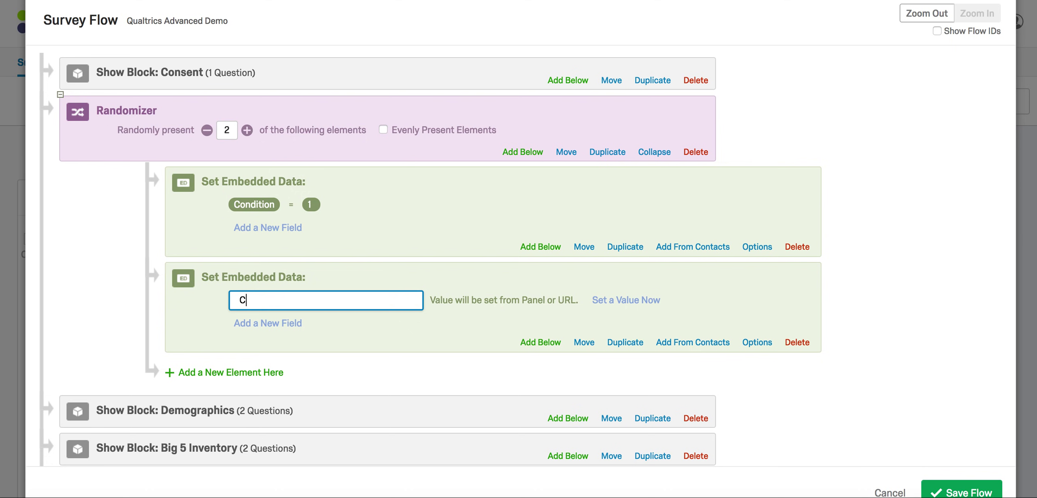
{"action": "type", "text": "ondition"}
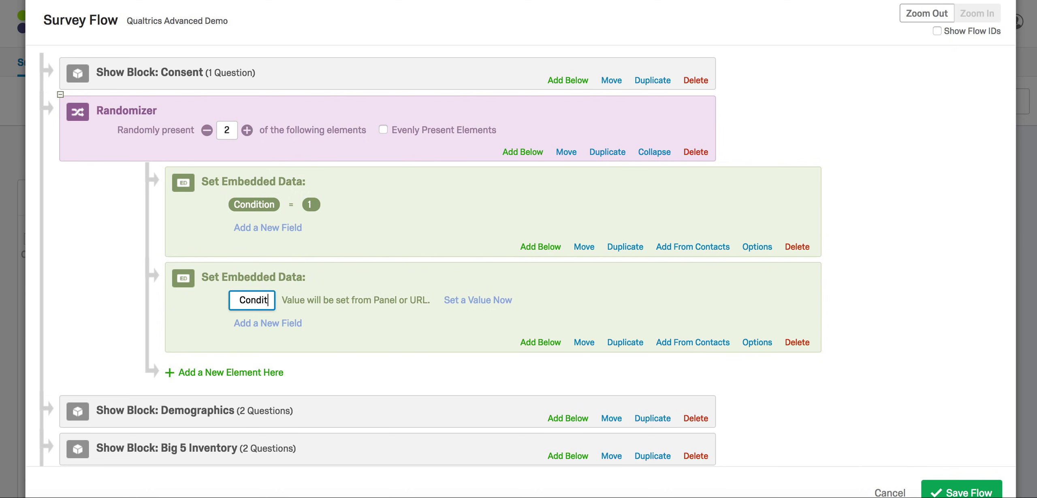
{"action": "left_click", "coordinate": [487, 298]}
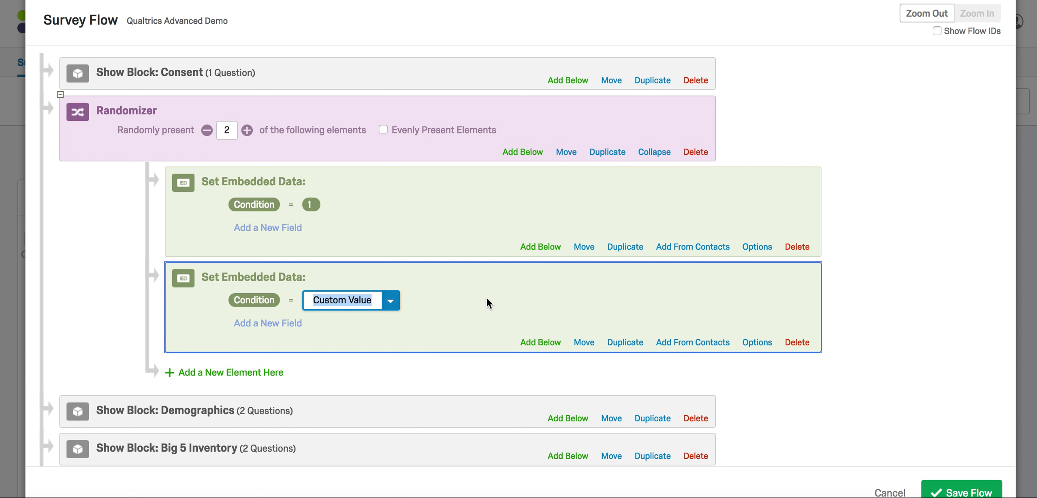
{"action": "type", "text": "2"}
{"action": "left_click", "coordinate": [473, 313]}
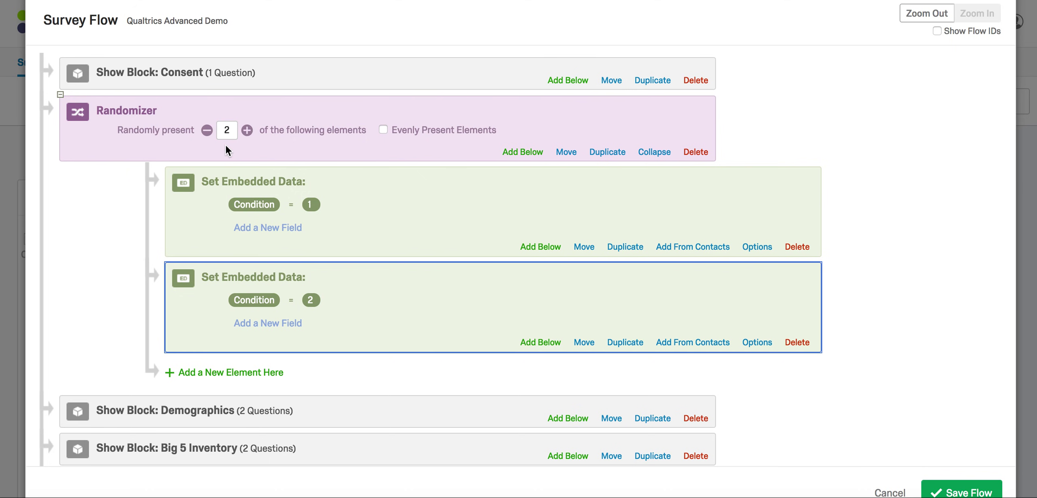
Step: Set the Randomizer to randomly present 1 element with Evenly Present Elements enabled, and move it above the Consent block
{"action": "left_click", "coordinate": [207, 130]}
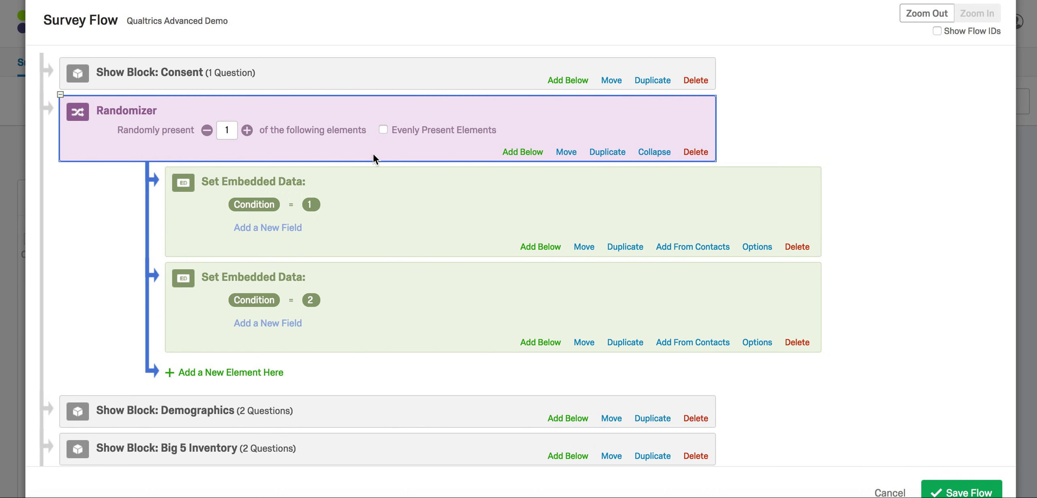
{"action": "left_click", "coordinate": [383, 130]}
{"action": "left_click", "coordinate": [569, 153]}
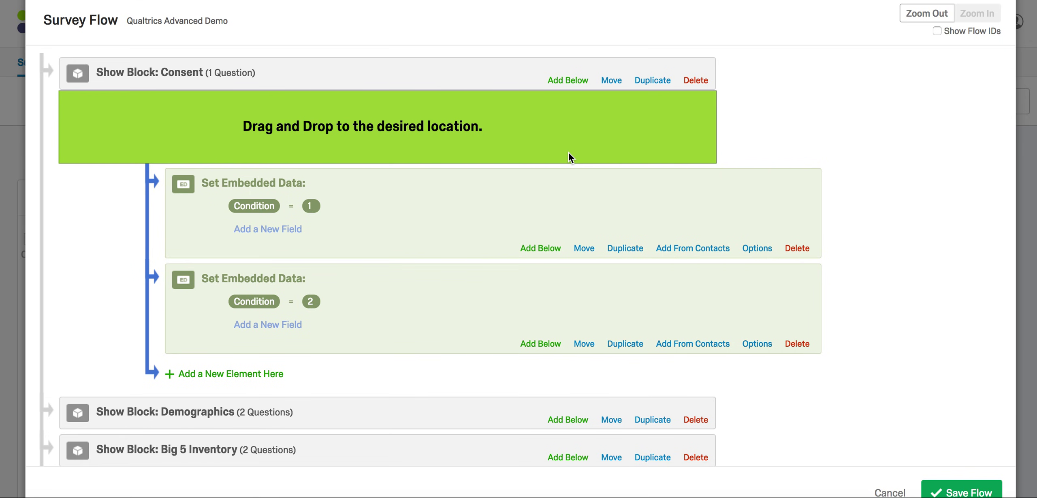
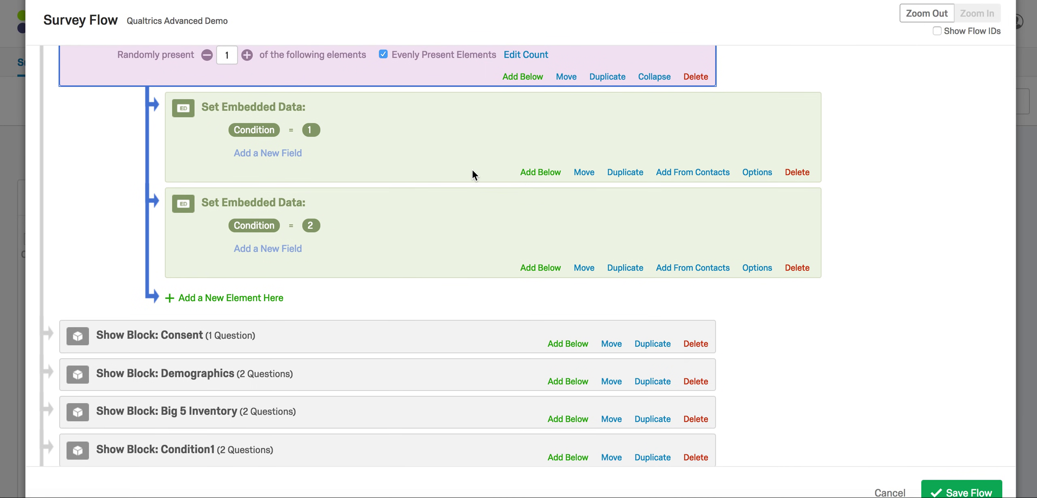
Step: Add a Branch below the Big 5 Inventory block with the condition Embedded Data Condition Is Equal to 1
{"action": "scroll", "coordinate": [472, 173], "scroll_direction": "down", "scroll_amount": 1}
{"action": "scroll", "coordinate": [472, 171], "scroll_direction": "down", "scroll_amount": 7}
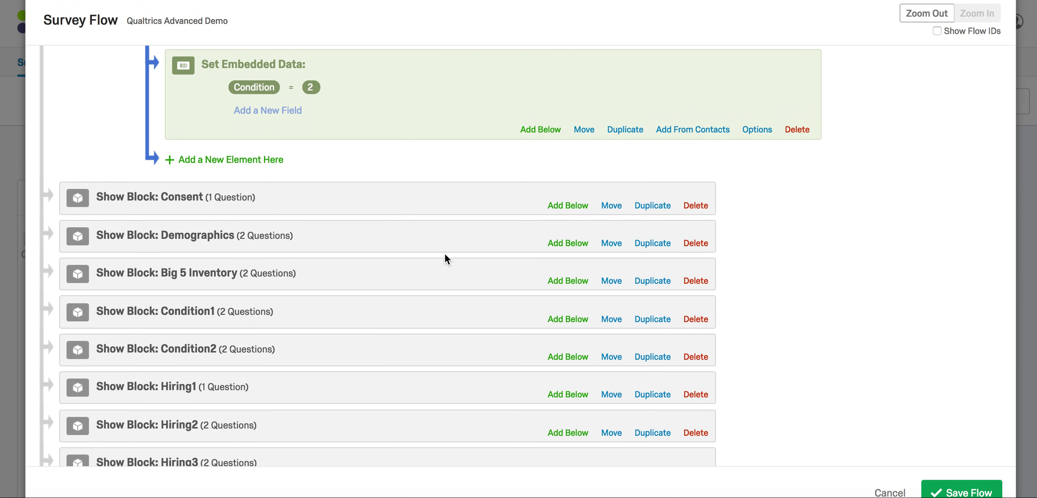
{"action": "scroll", "coordinate": [446, 272], "scroll_direction": "down", "scroll_amount": 1}
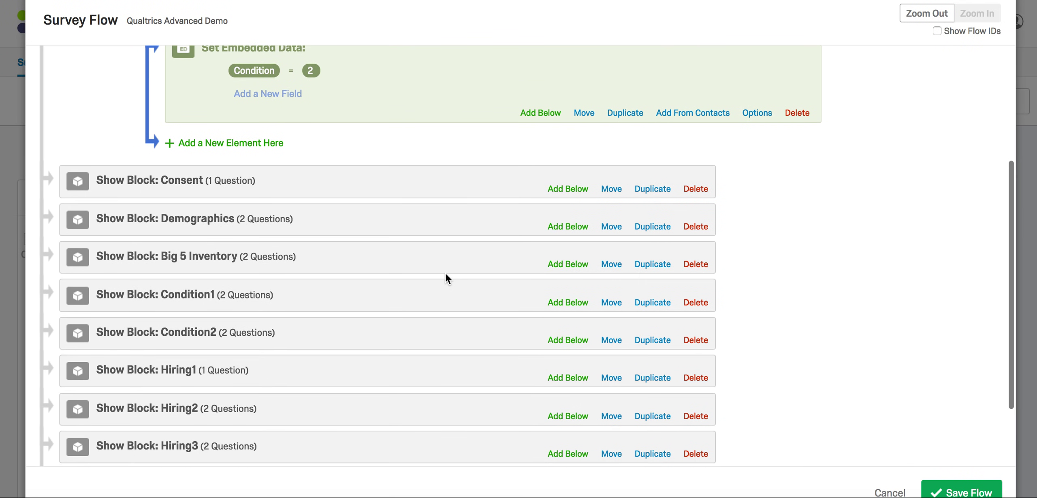
{"action": "left_click", "coordinate": [556, 266]}
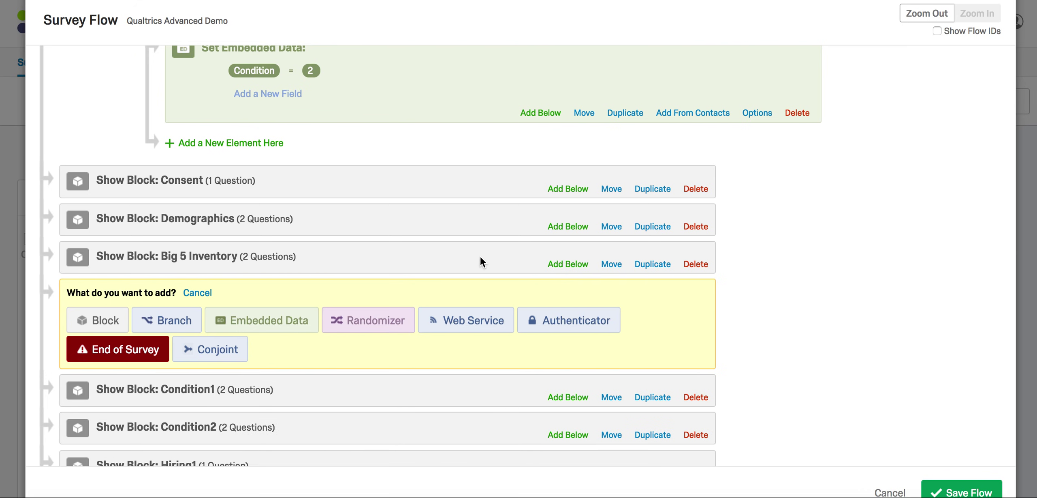
{"action": "left_click", "coordinate": [180, 319]}
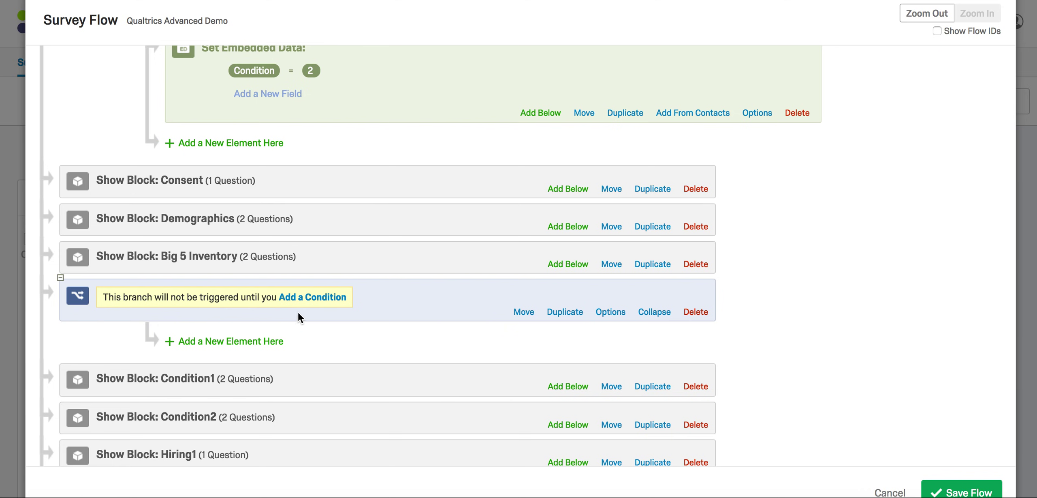
{"action": "left_click", "coordinate": [307, 301]}
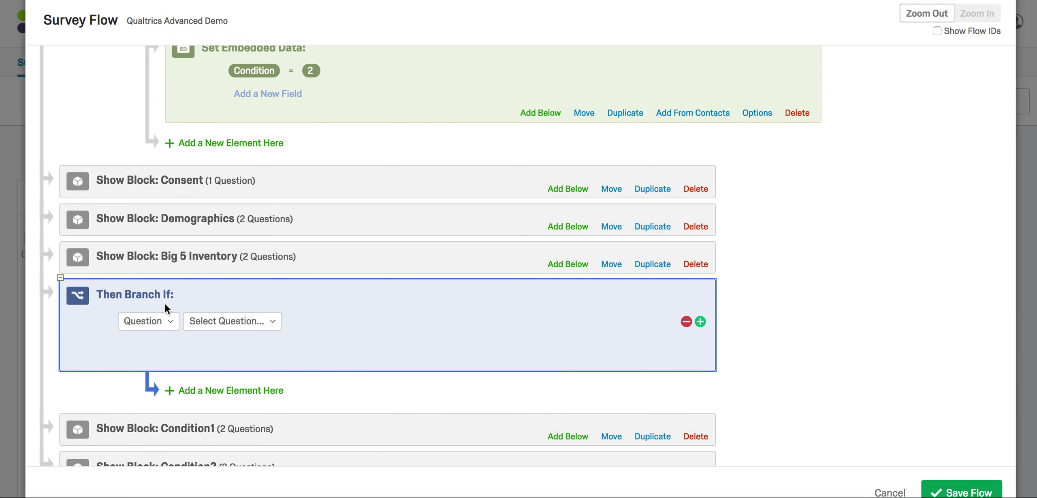
{"action": "left_click", "coordinate": [167, 321]}
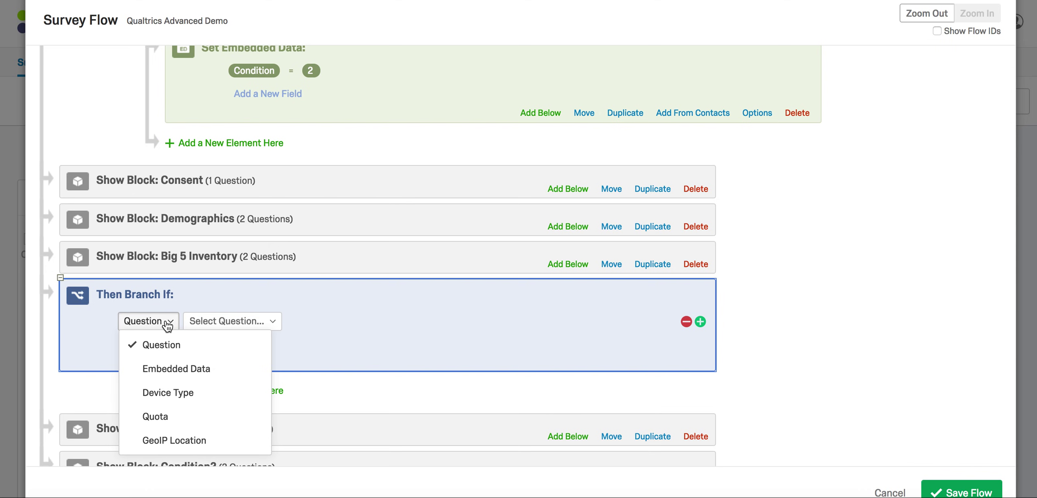
{"action": "left_click", "coordinate": [162, 365]}
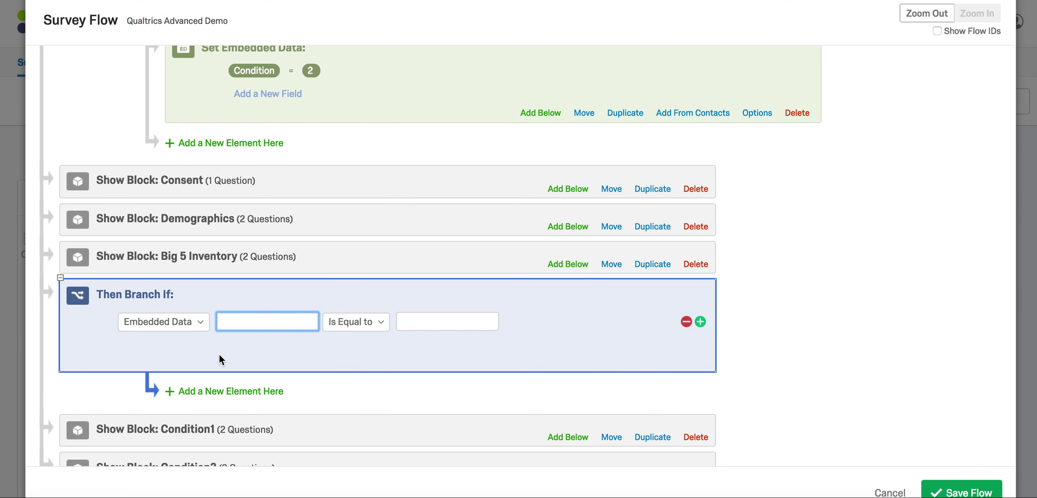
{"action": "type", "text": "Condition"}
{"action": "left_click", "coordinate": [405, 324]}
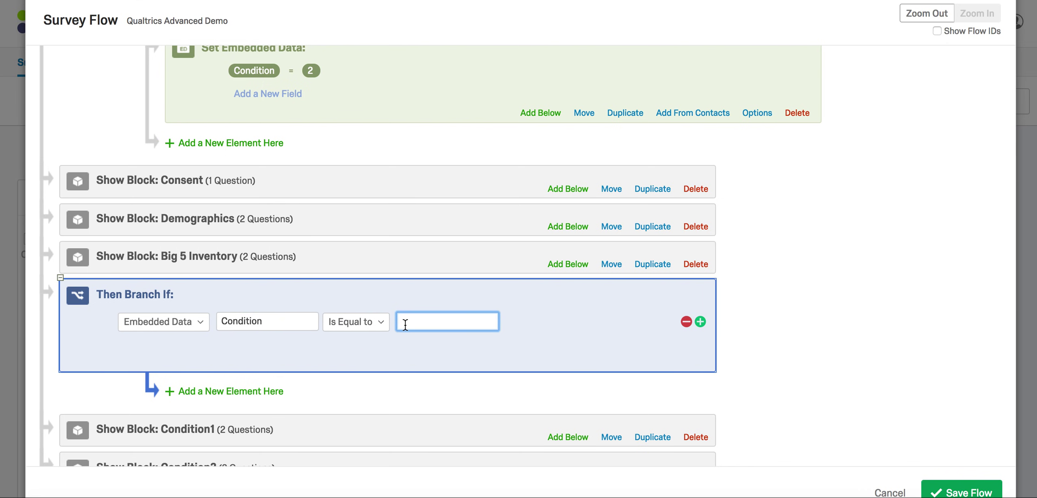
{"action": "type", "text": "1"}
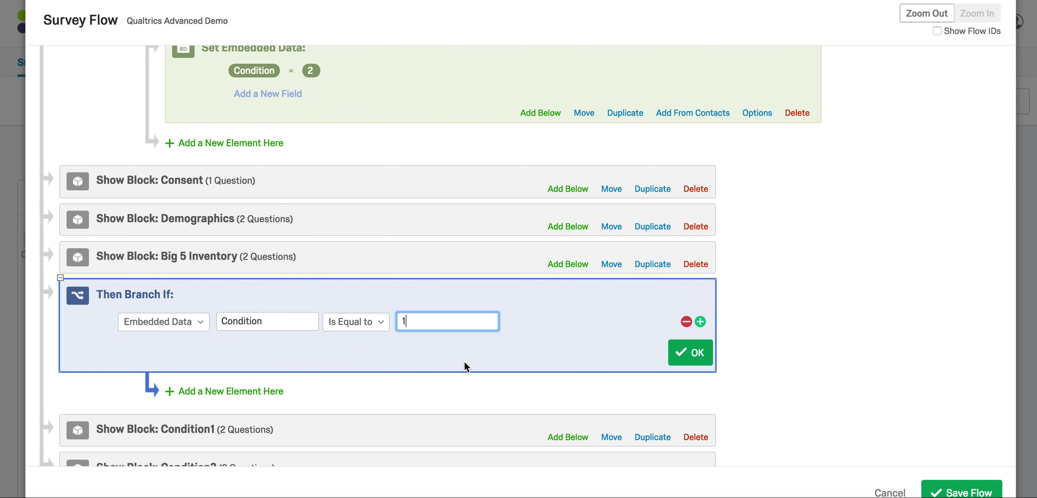
{"action": "left_click", "coordinate": [678, 354]}
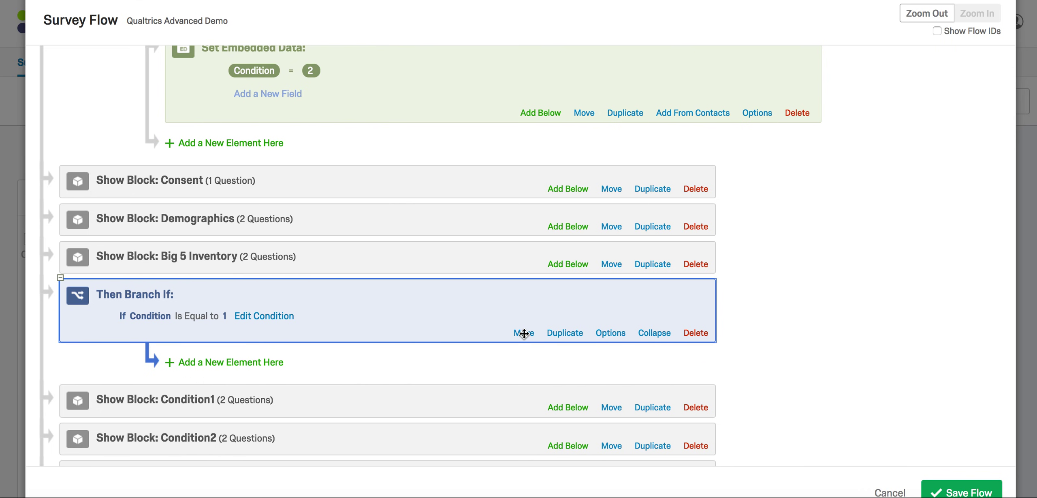
Step: Move the Condition1 block inside the branch for Condition equal to 1
{"action": "left_click", "coordinate": [610, 406]}
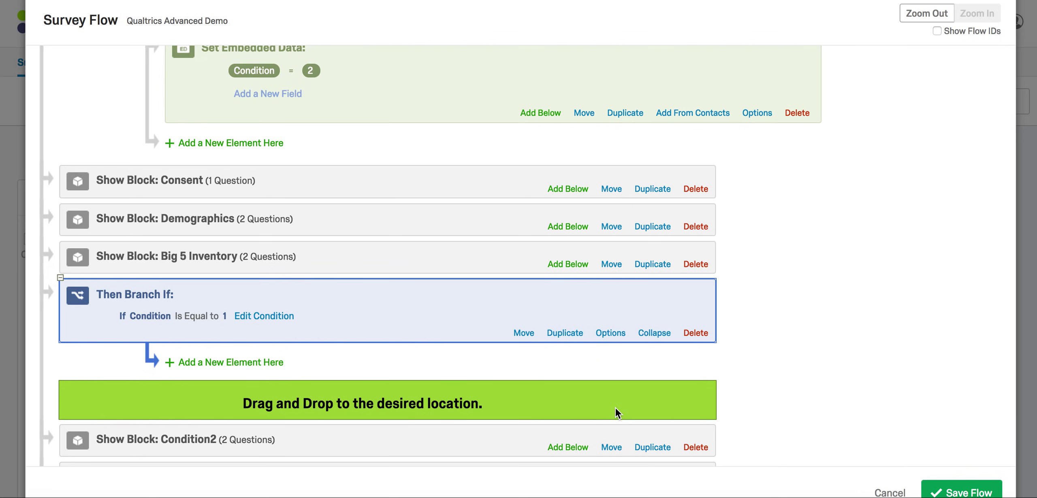
{"action": "left_click_drag", "start_coordinate": [615, 408], "coordinate": [596, 367]}
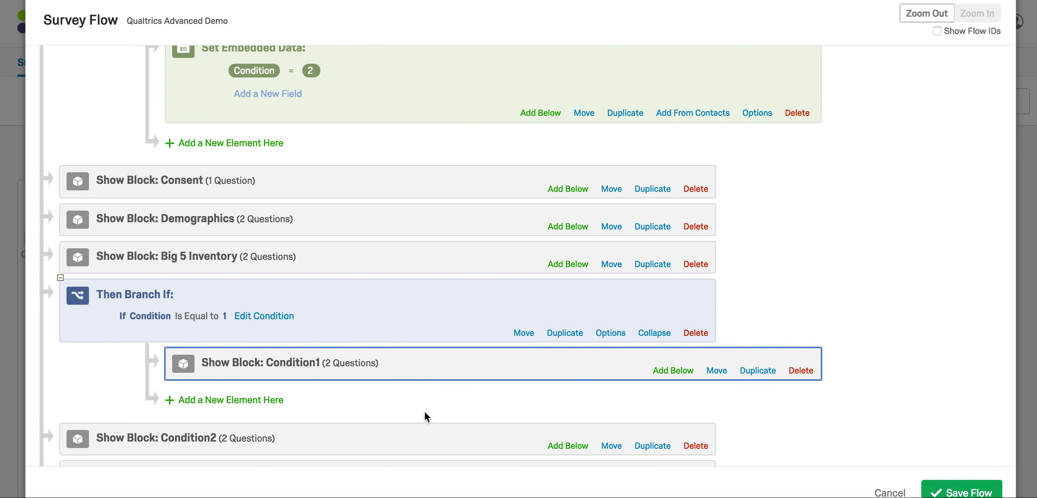
Step: Add a Branch below the Condition2 block with the condition Embedded Data Condition Is Equal to 2
{"action": "scroll", "coordinate": [424, 411], "scroll_direction": "down", "scroll_amount": 3}
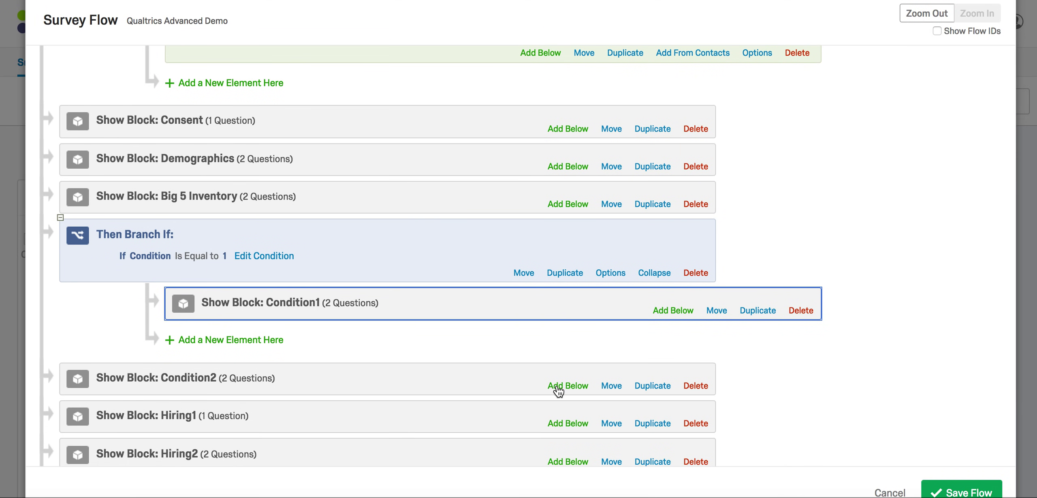
{"action": "left_click", "coordinate": [558, 389]}
{"action": "scroll", "coordinate": [558, 390], "scroll_direction": "down", "scroll_amount": 3}
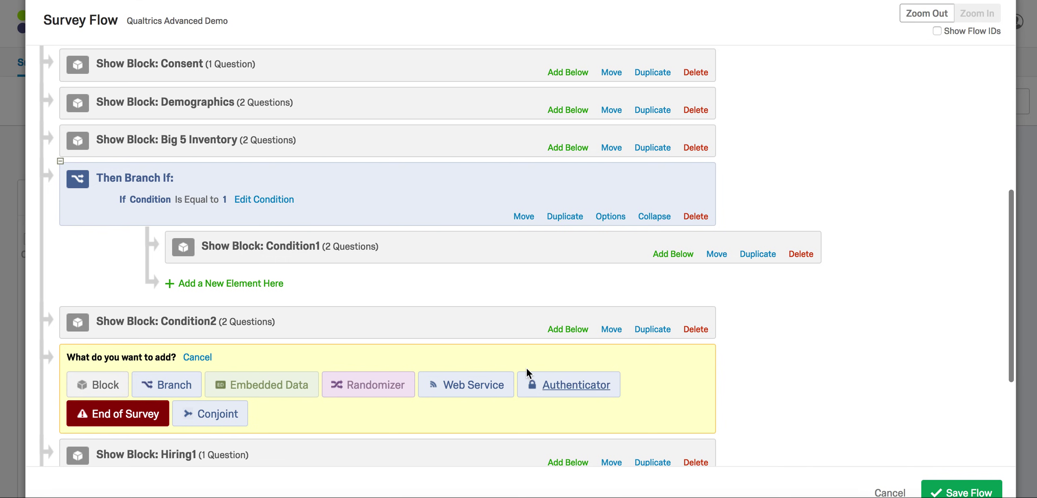
{"action": "left_click", "coordinate": [182, 383]}
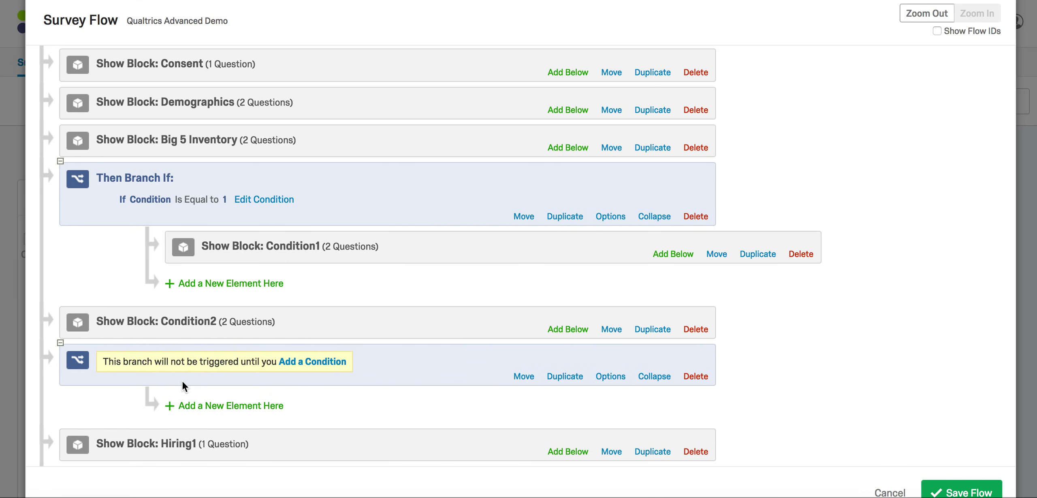
{"action": "left_click", "coordinate": [304, 362]}
{"action": "left_click", "coordinate": [162, 387]}
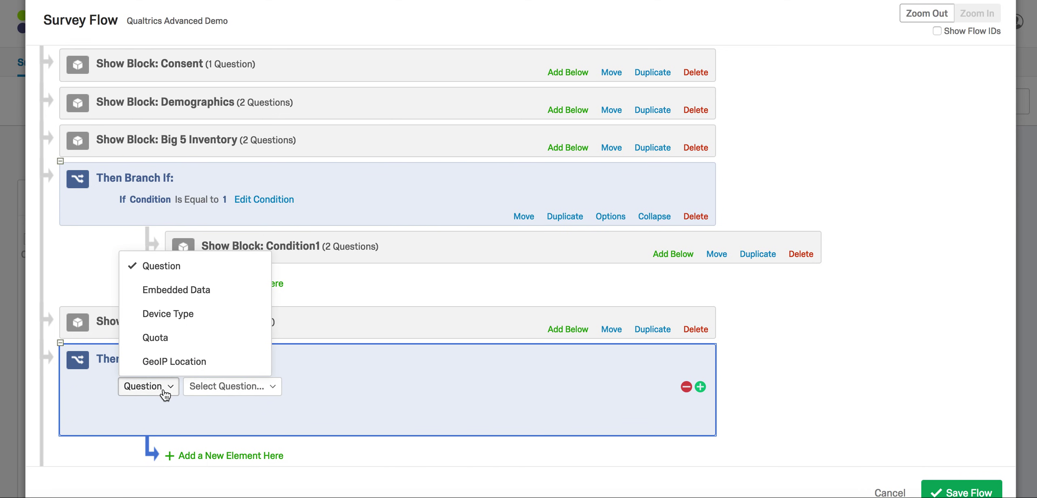
{"action": "left_click", "coordinate": [195, 290]}
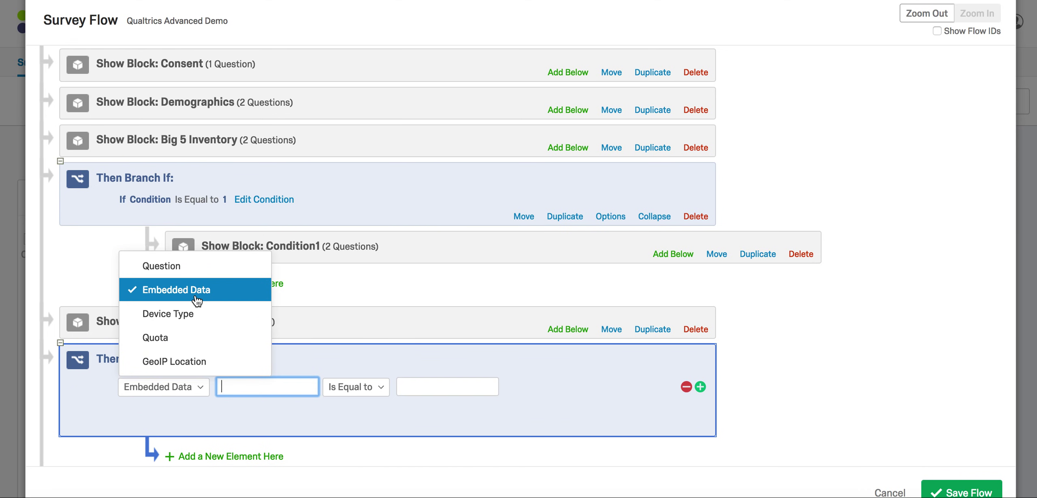
{"action": "type", "text": "Condition"}
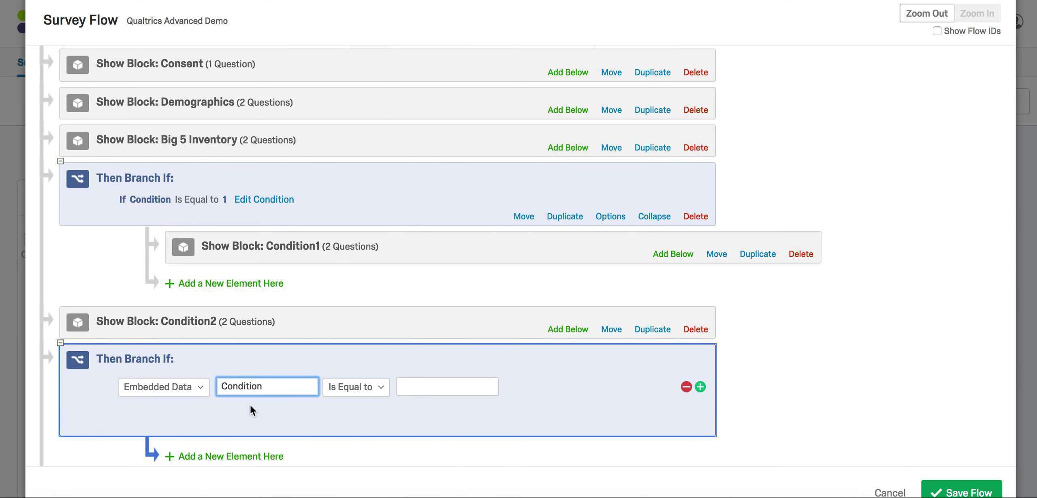
{"action": "left_click", "coordinate": [409, 387]}
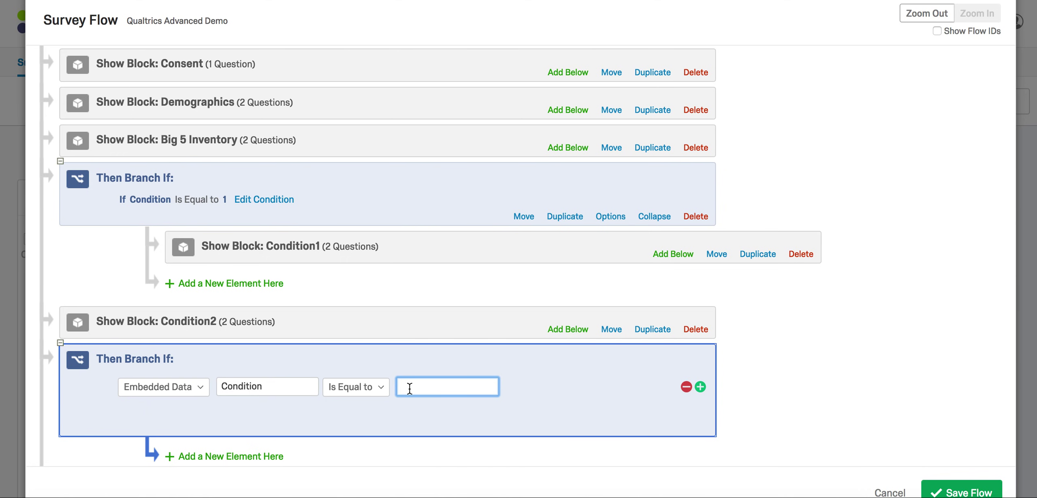
{"action": "type", "text": "2"}
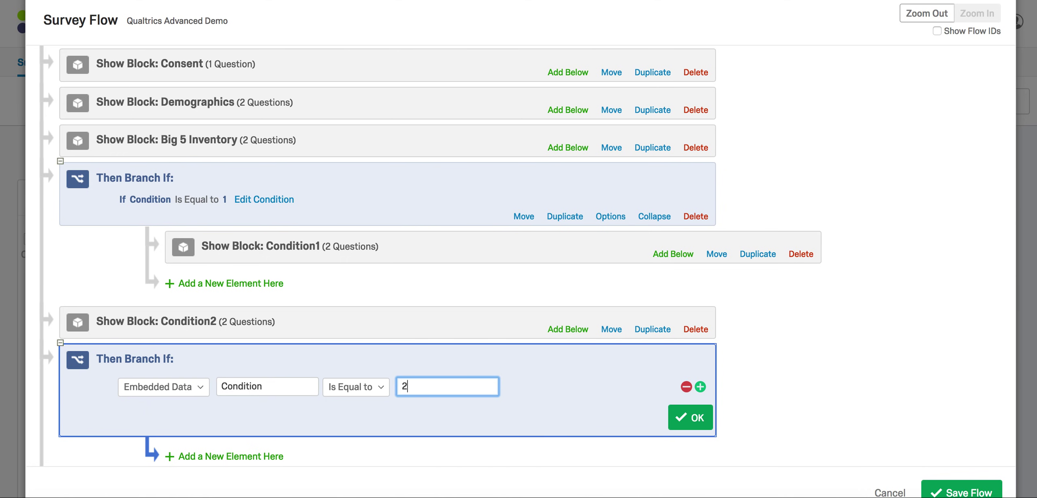
{"action": "left_click", "coordinate": [691, 428]}
Step: Move the Condition2 block inside the branch for Condition equal to 2 and save the survey flow
{"action": "scroll", "coordinate": [300, 411], "scroll_direction": "down", "scroll_amount": 2}
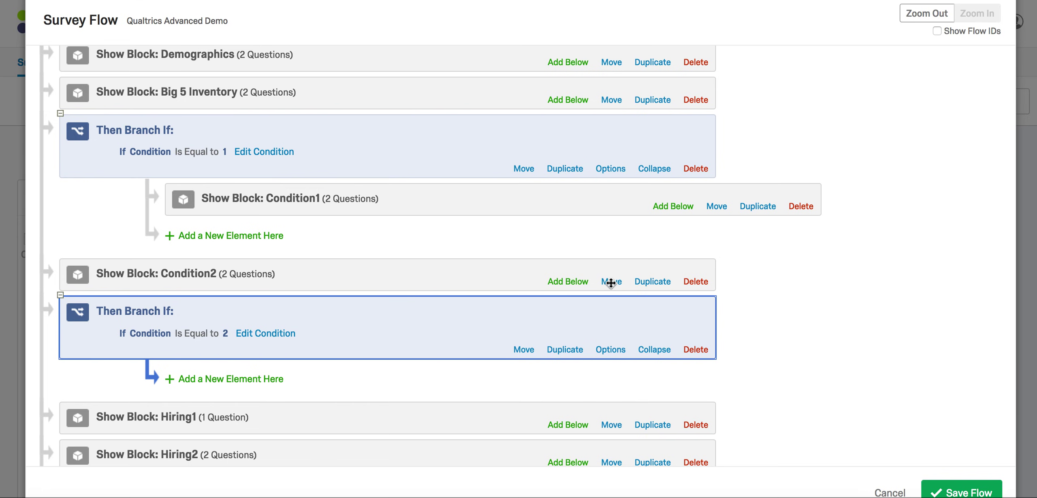
{"action": "left_click_drag", "start_coordinate": [611, 283], "coordinate": [612, 367]}
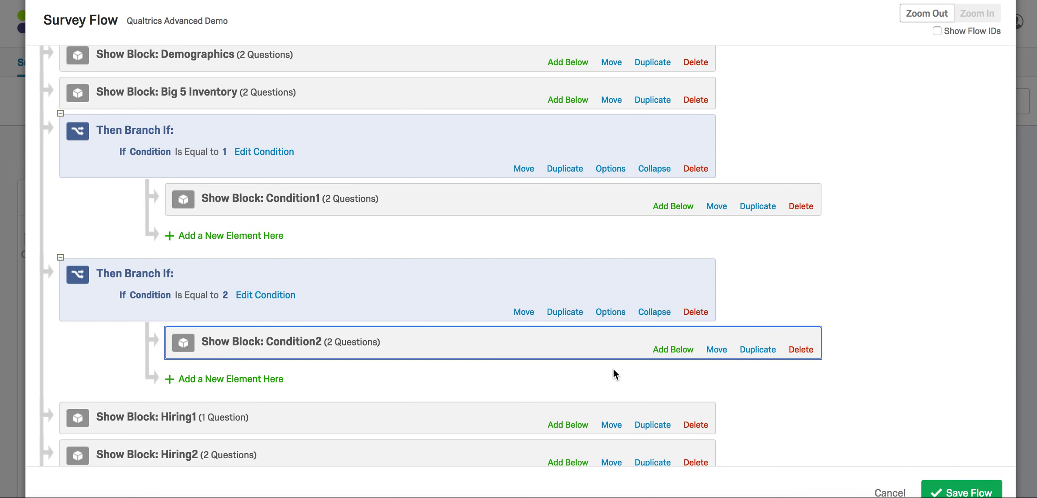
{"action": "scroll", "coordinate": [614, 370], "scroll_direction": "down", "scroll_amount": 1}
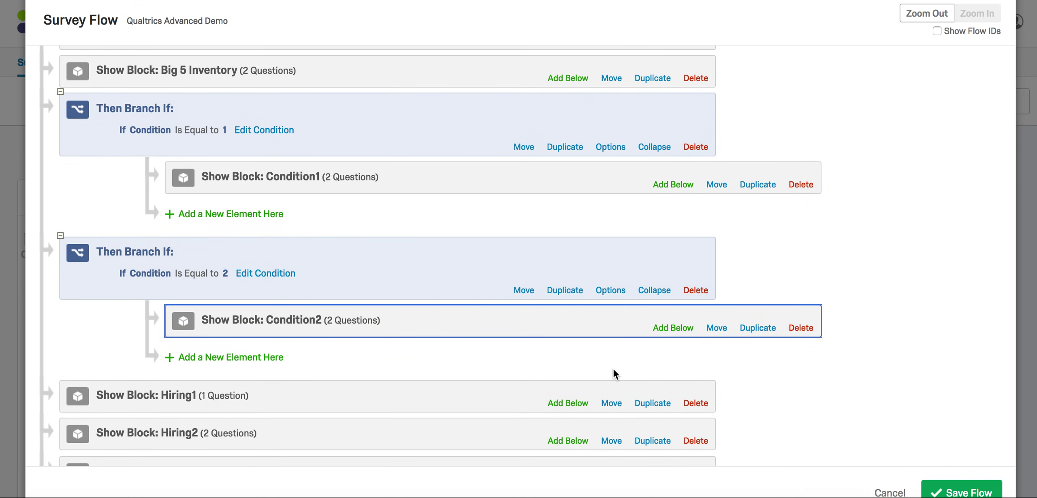
{"action": "scroll", "coordinate": [613, 367], "scroll_direction": "down", "scroll_amount": 3}
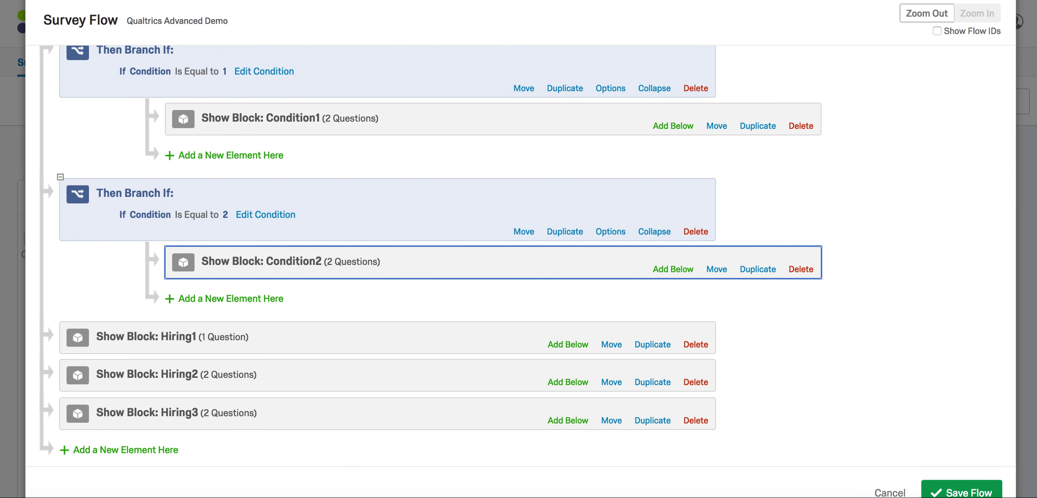
{"action": "left_click", "coordinate": [950, 488]}
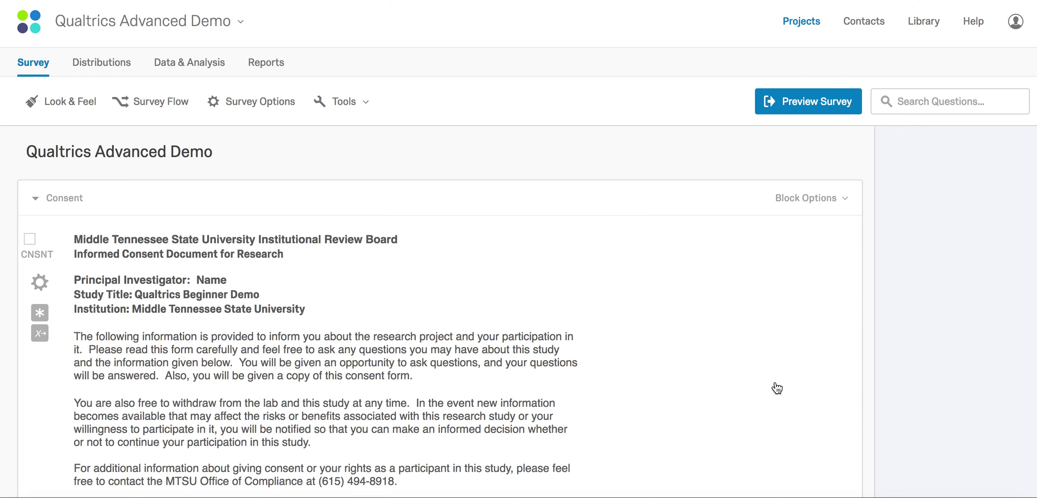
Step: In Hiring2 question Q3, insert piped text before the period, using the Selected Choices of Q2 "Which candidate would you recommend to hire?"
{"action": "scroll", "coordinate": [777, 388], "scroll_direction": "down", "scroll_amount": 2}
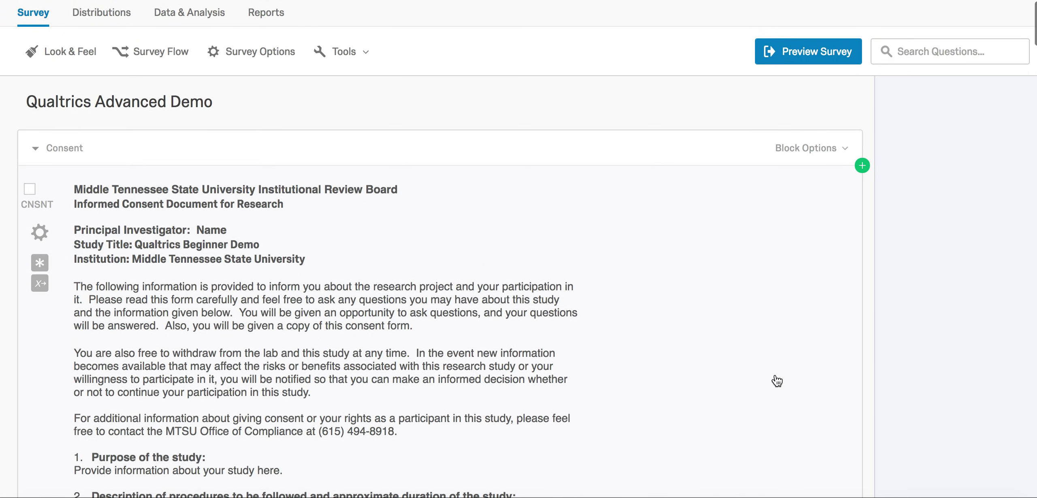
{"action": "scroll", "coordinate": [792, 244], "scroll_direction": "down", "scroll_amount": 15}
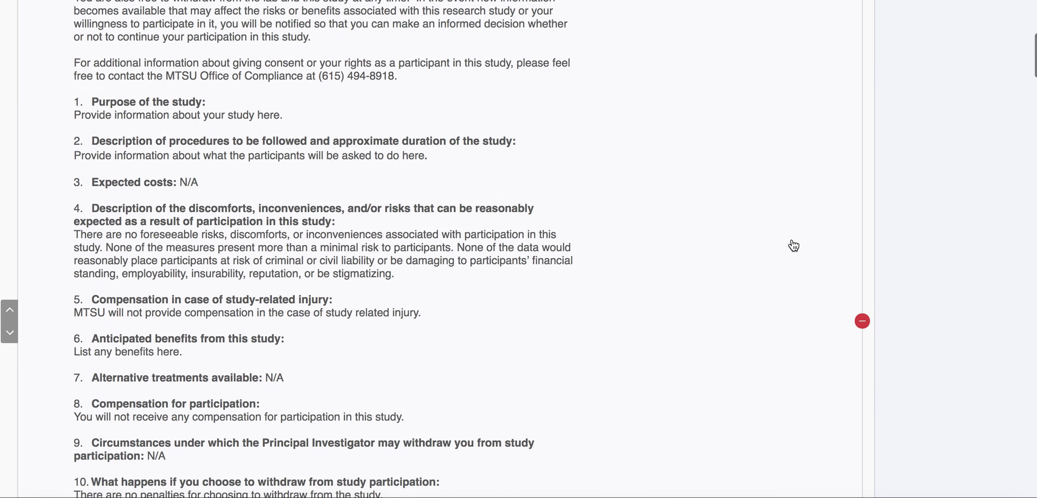
{"action": "scroll", "coordinate": [797, 225], "scroll_direction": "down", "scroll_amount": 20}
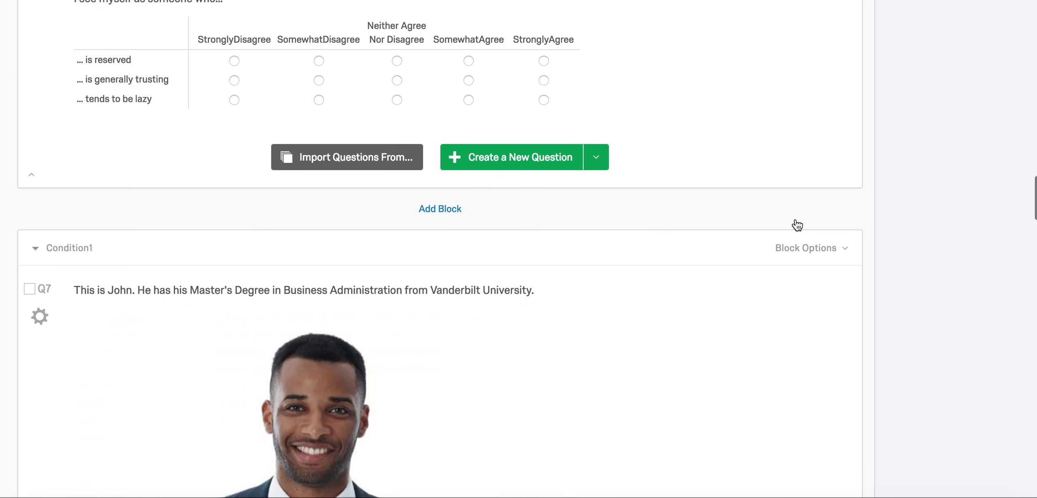
{"action": "scroll", "coordinate": [795, 215], "scroll_direction": "up", "scroll_amount": 20}
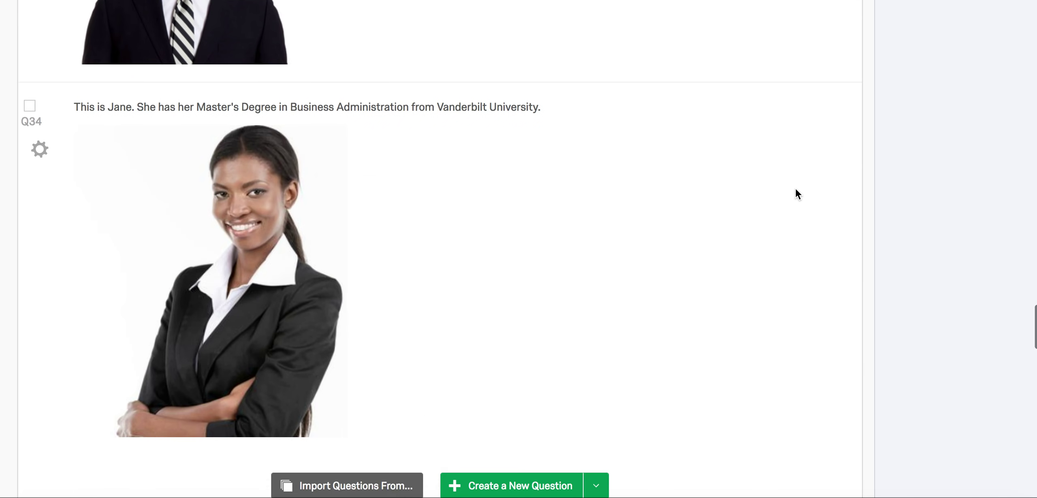
{"action": "scroll", "coordinate": [797, 175], "scroll_direction": "down", "scroll_amount": 8}
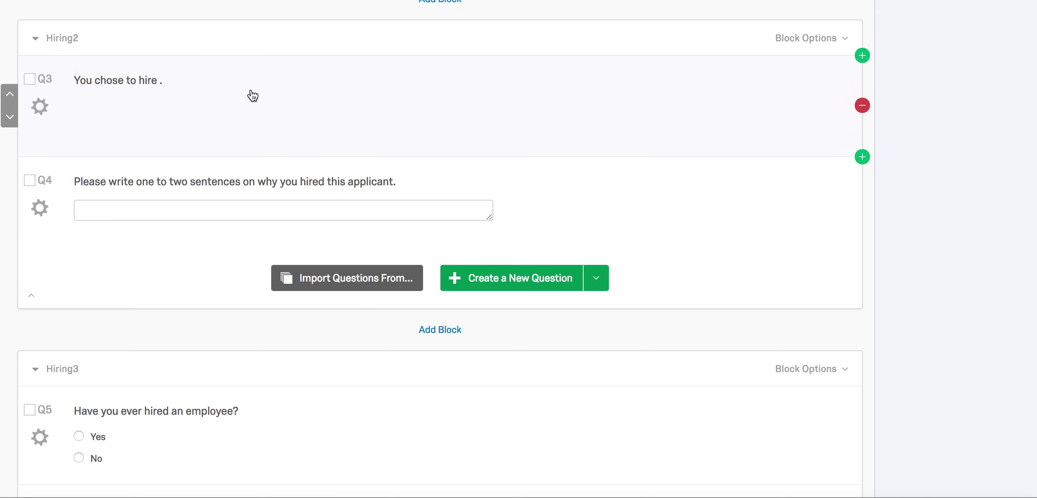
{"action": "left_click", "coordinate": [178, 90]}
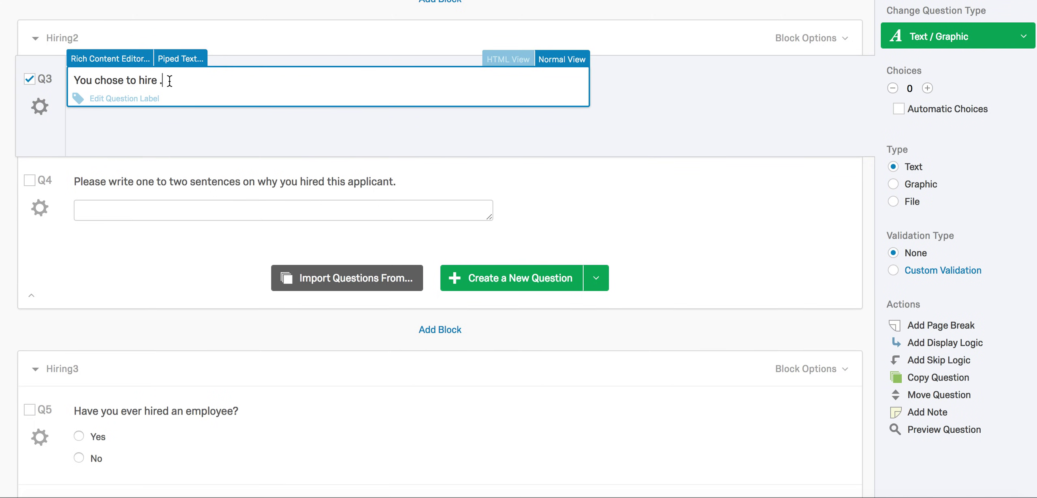
{"action": "key", "text": "Left"}
{"action": "left_click", "coordinate": [200, 61]}
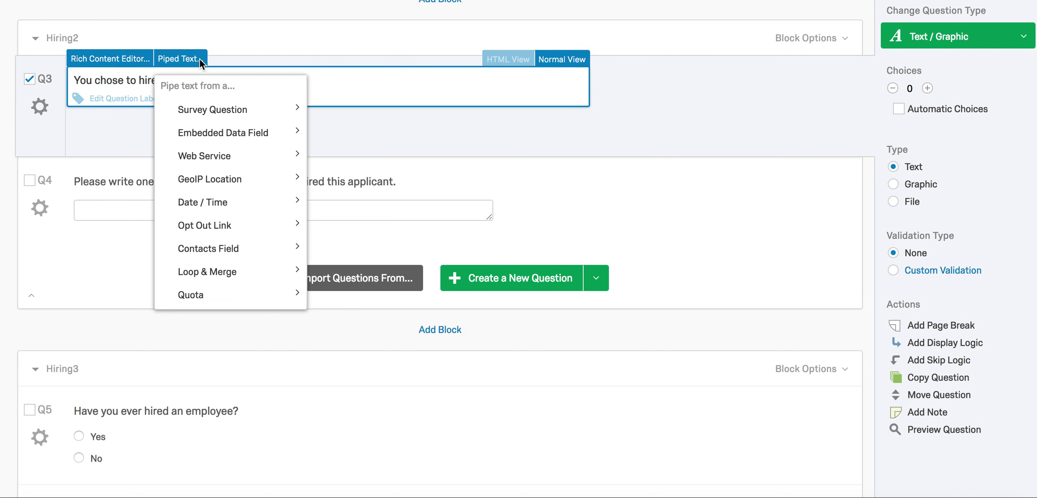
{"action": "mouse_move", "coordinate": [211, 109]}
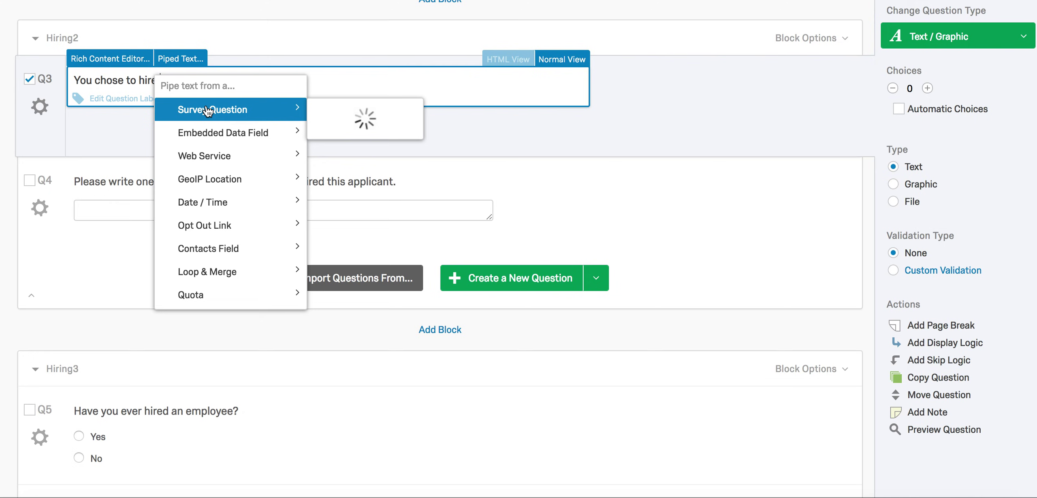
{"action": "mouse_move", "coordinate": [329, 131]}
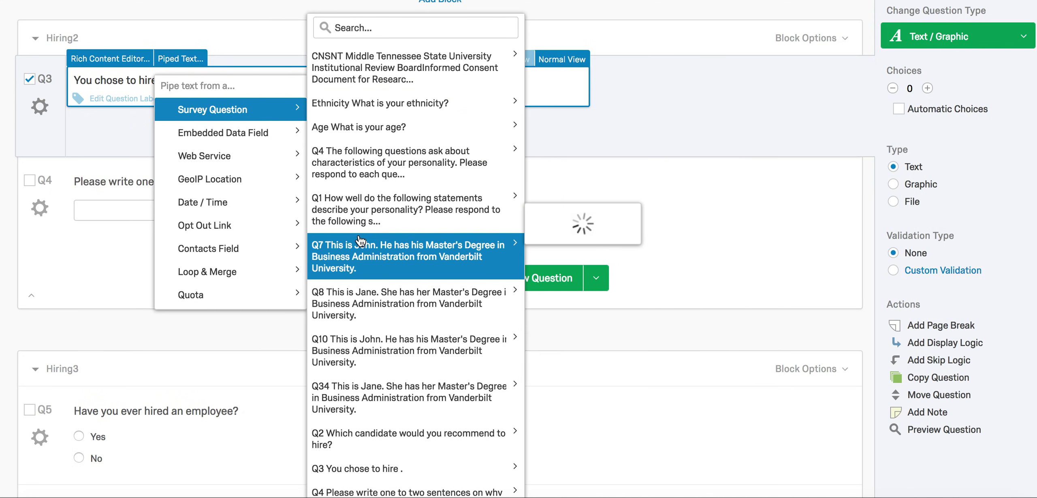
{"action": "mouse_move", "coordinate": [375, 318]}
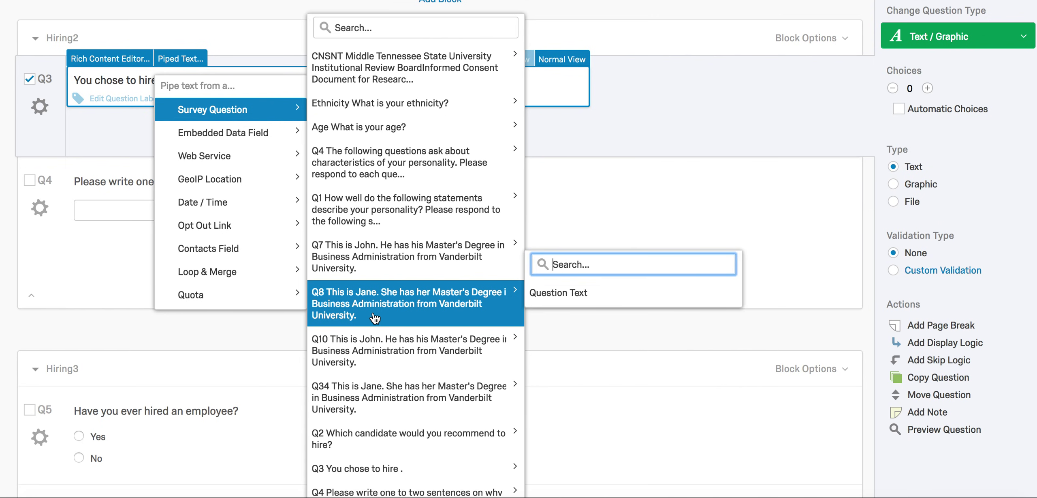
{"action": "scroll", "coordinate": [375, 318], "scroll_direction": "down", "scroll_amount": 1}
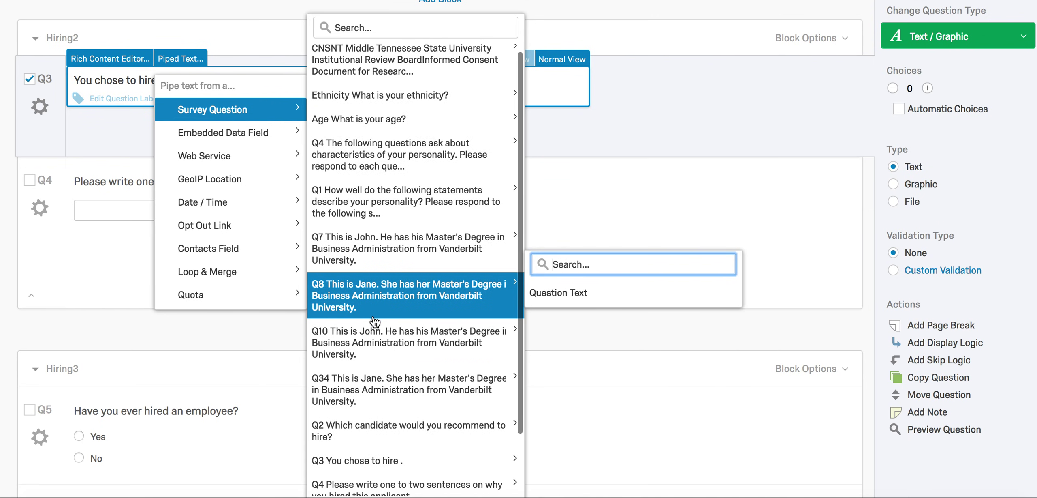
{"action": "mouse_move", "coordinate": [381, 423]}
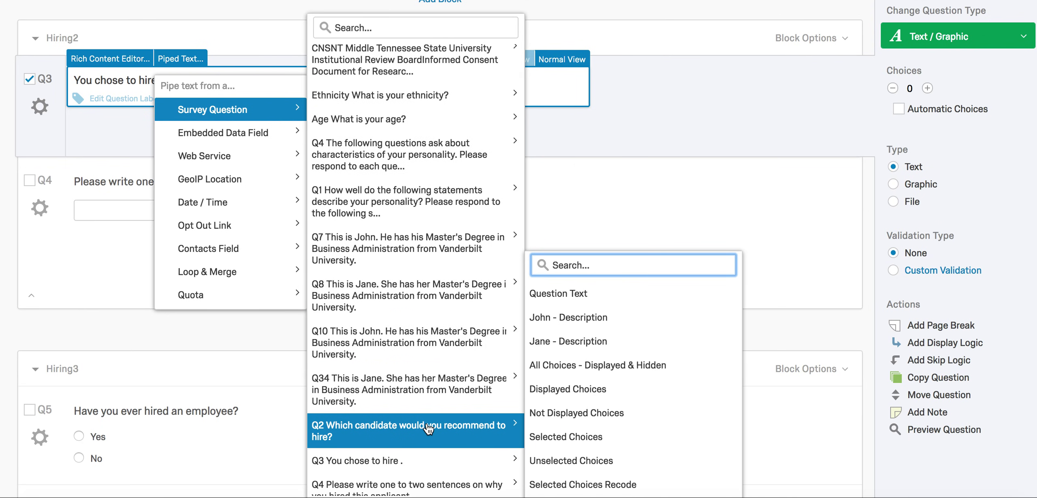
{"action": "left_click", "coordinate": [536, 437]}
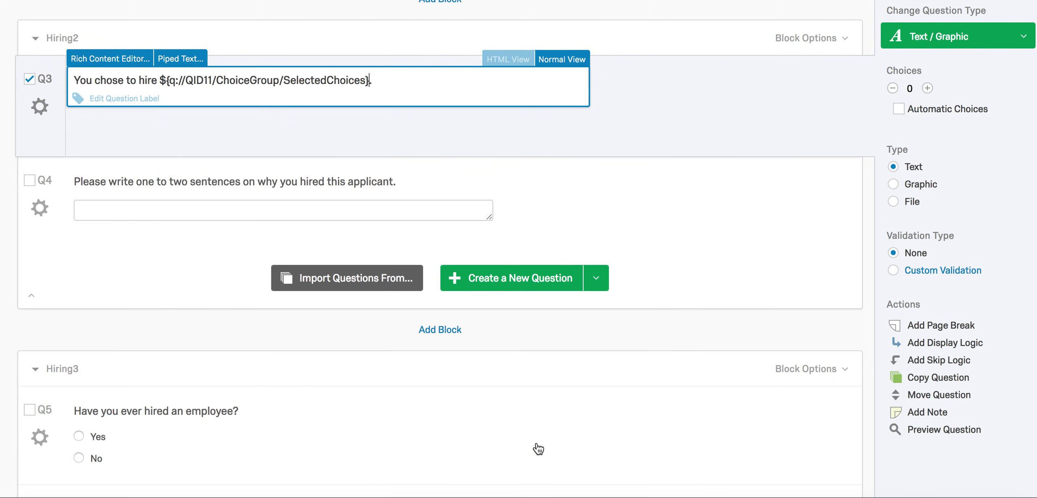
{"action": "scroll", "coordinate": [507, 283], "scroll_direction": "up", "scroll_amount": 2}
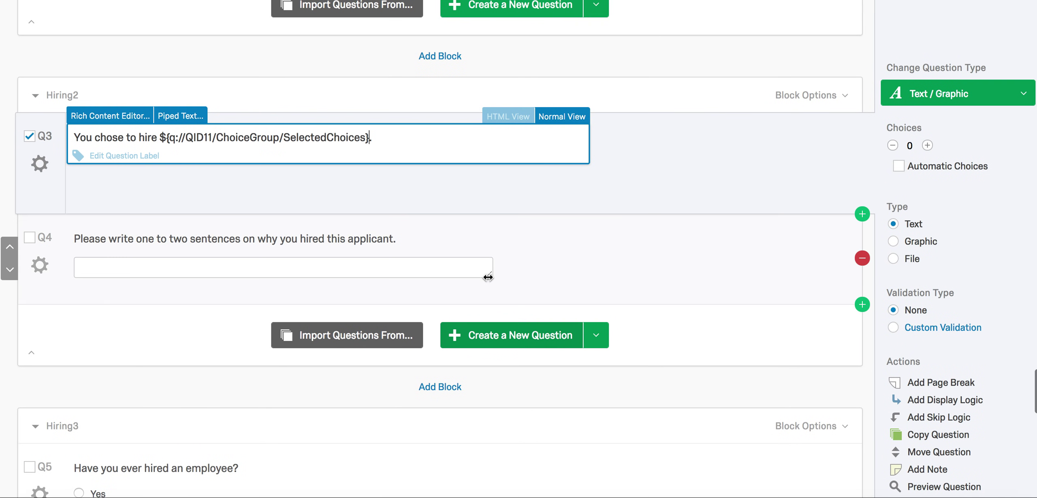
{"action": "left_click", "coordinate": [640, 171]}
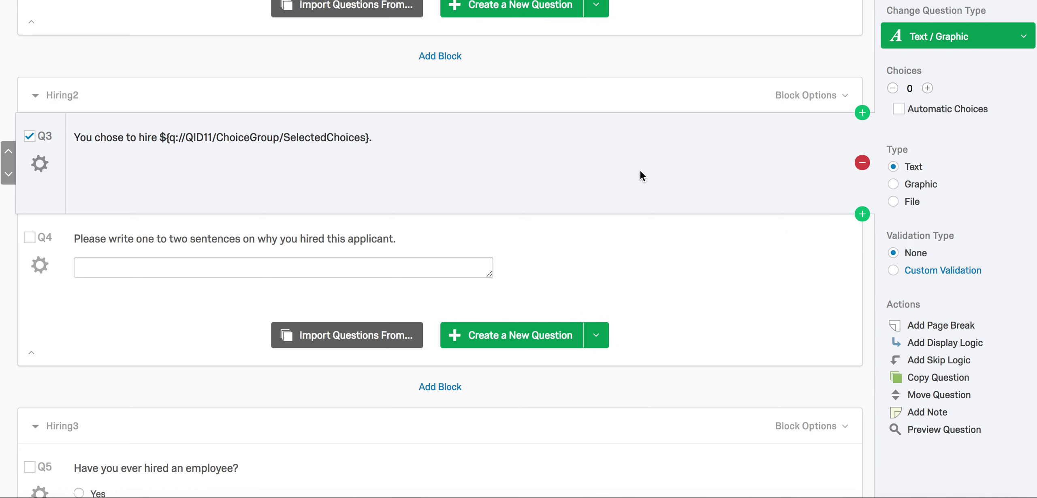
Step: Open a preview of the Qualtrics Advanced Demo survey
{"action": "scroll", "coordinate": [641, 174], "scroll_direction": "up", "scroll_amount": 10}
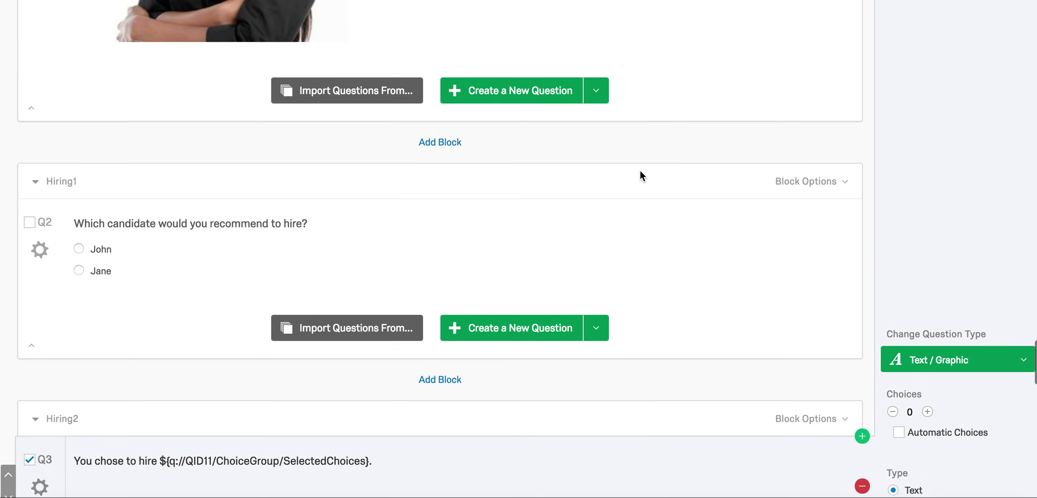
{"action": "scroll", "coordinate": [640, 171], "scroll_direction": "up", "scroll_amount": 15}
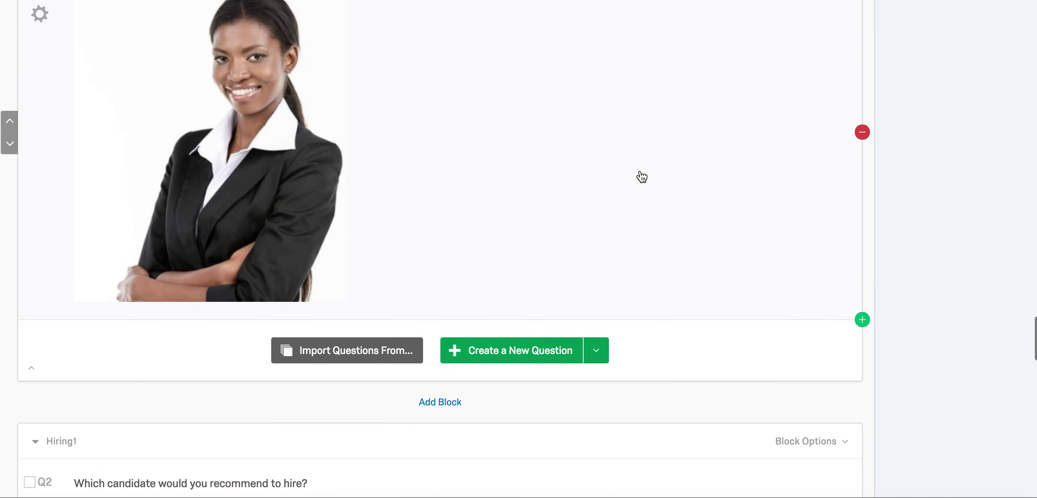
{"action": "scroll", "coordinate": [642, 176], "scroll_direction": "up", "scroll_amount": 20}
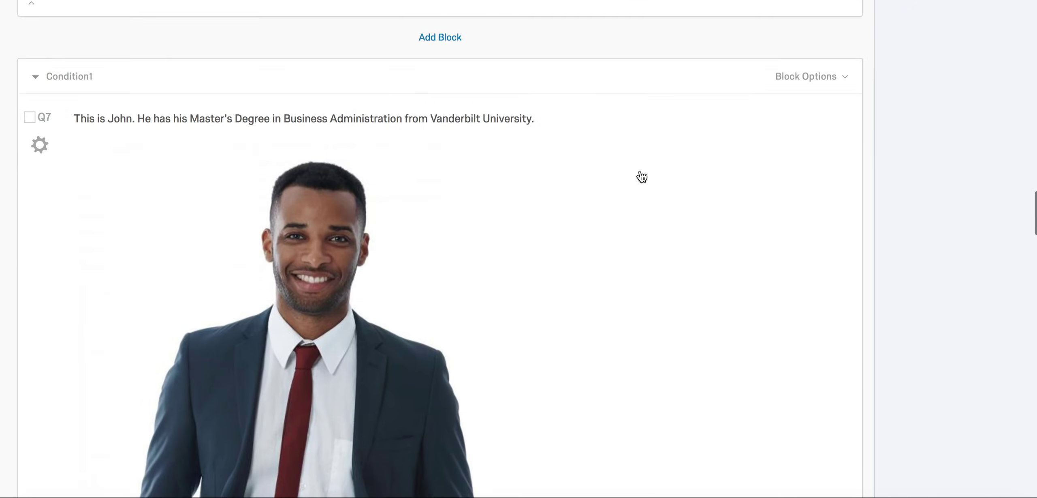
{"action": "scroll", "coordinate": [641, 176], "scroll_direction": "up", "scroll_amount": 20}
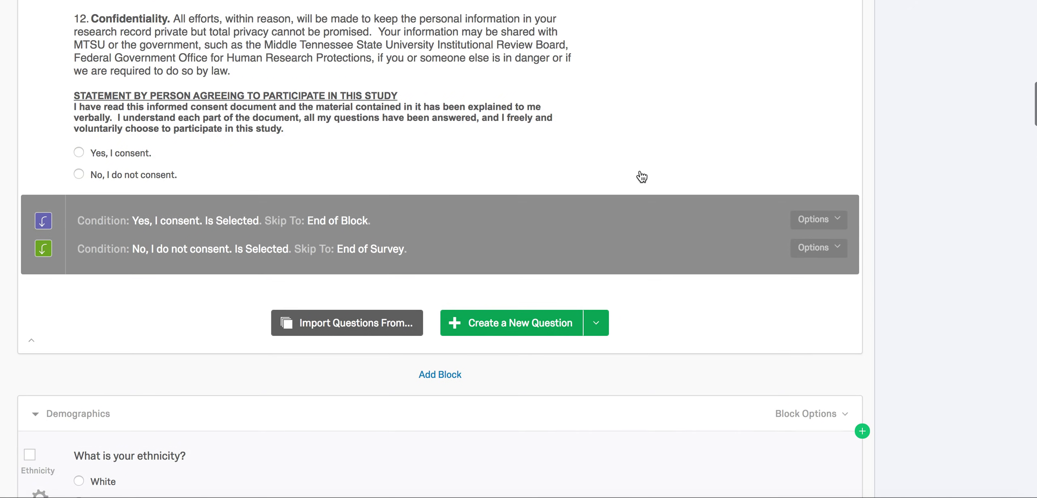
{"action": "scroll", "coordinate": [642, 177], "scroll_direction": "up", "scroll_amount": 20}
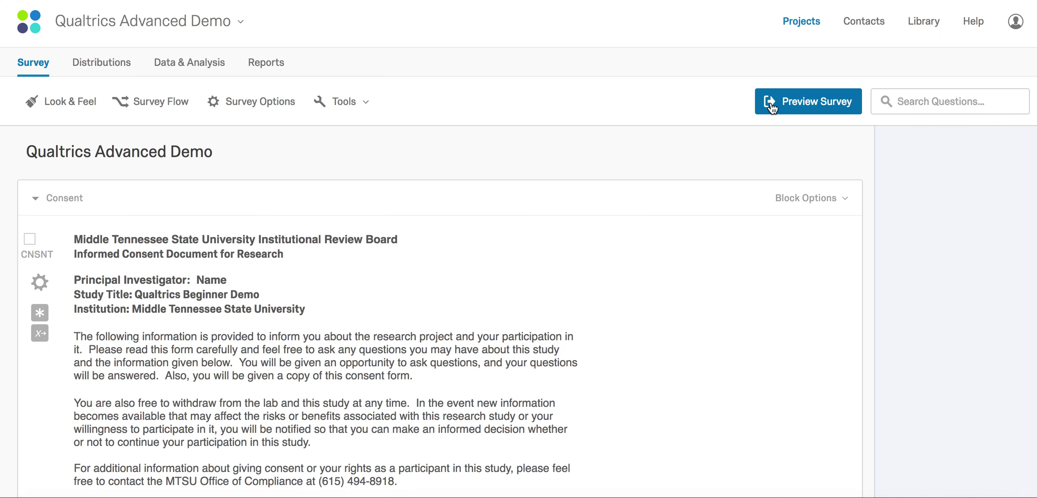
{"action": "left_click", "coordinate": [773, 107]}
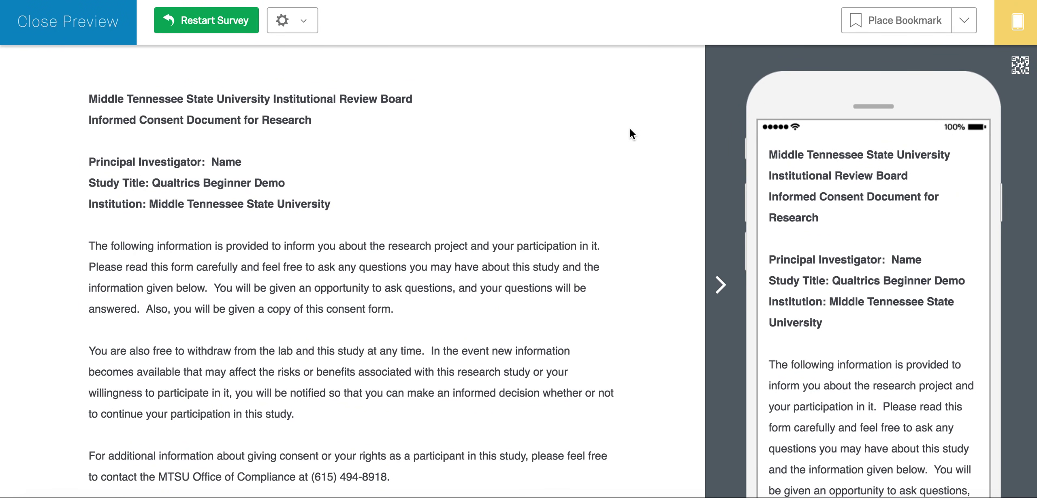
Step: Answer the informed consent question in the preview with "Yes, I consent." and continue to the demographics page
{"action": "scroll", "coordinate": [631, 121], "scroll_direction": "down", "scroll_amount": 10}
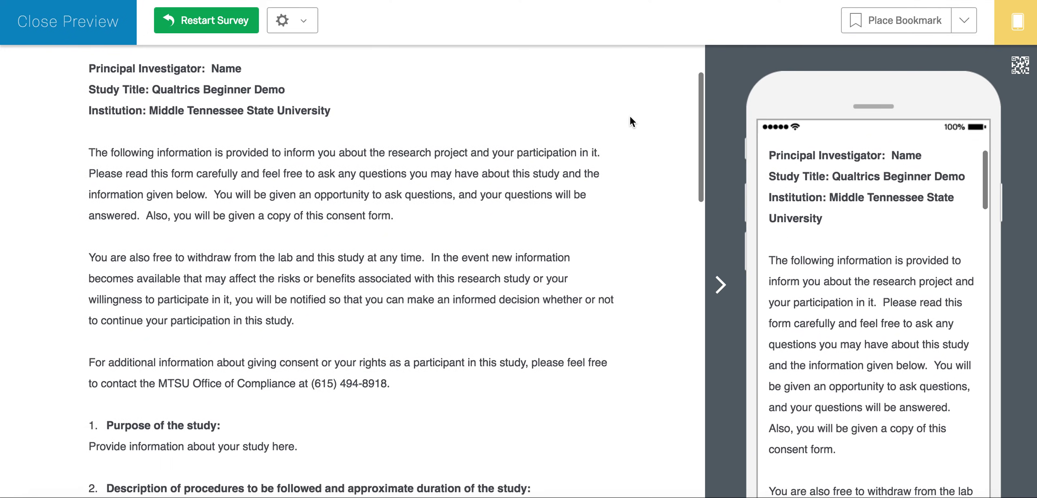
{"action": "scroll", "coordinate": [631, 118], "scroll_direction": "down", "scroll_amount": 20}
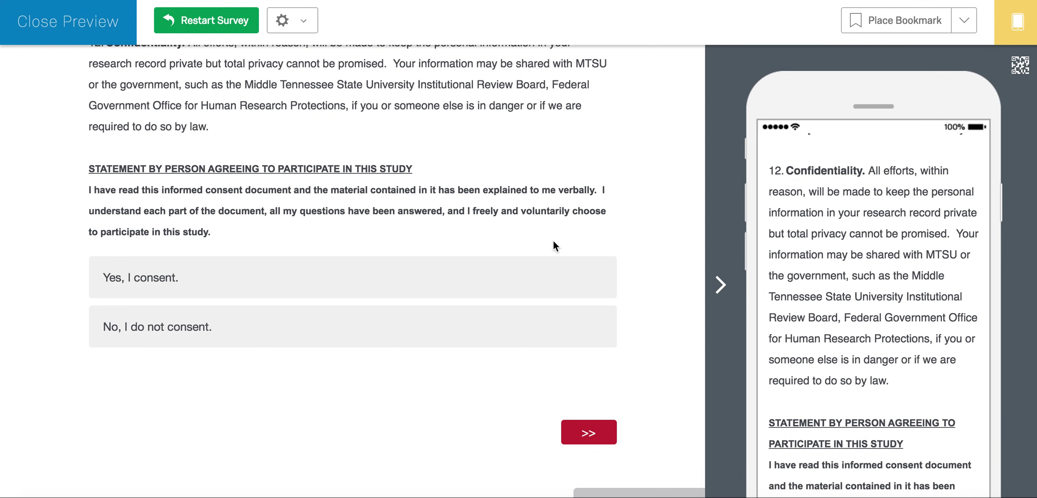
{"action": "left_click", "coordinate": [547, 273]}
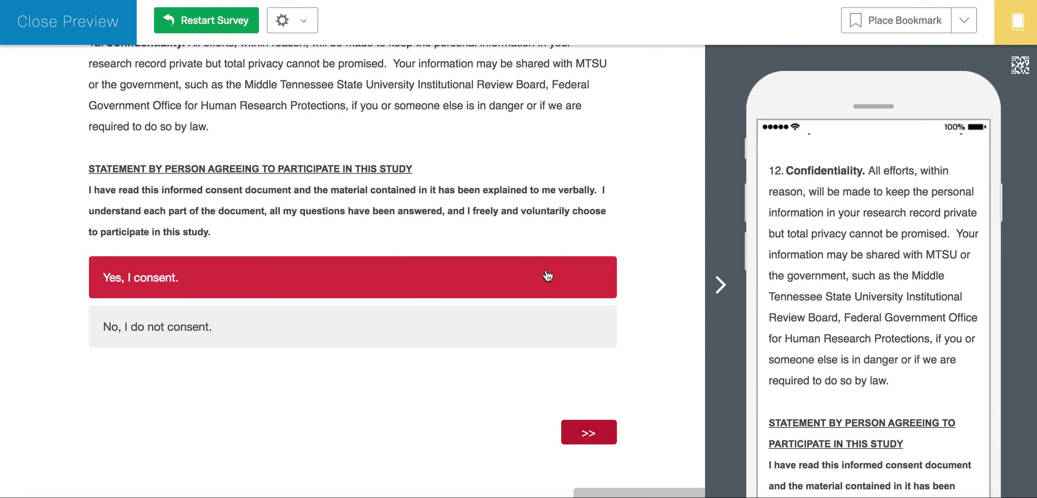
{"action": "left_click", "coordinate": [582, 434]}
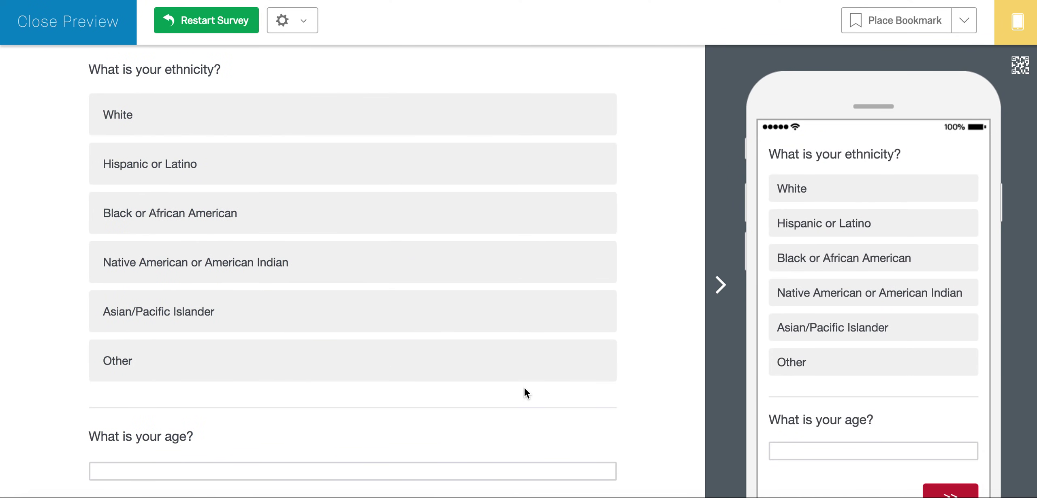
Step: Answer the demographics questions with ethnicity Other and age 25, and submit the page
{"action": "left_click", "coordinate": [519, 373]}
{"action": "scroll", "coordinate": [519, 373], "scroll_direction": "down", "scroll_amount": 2}
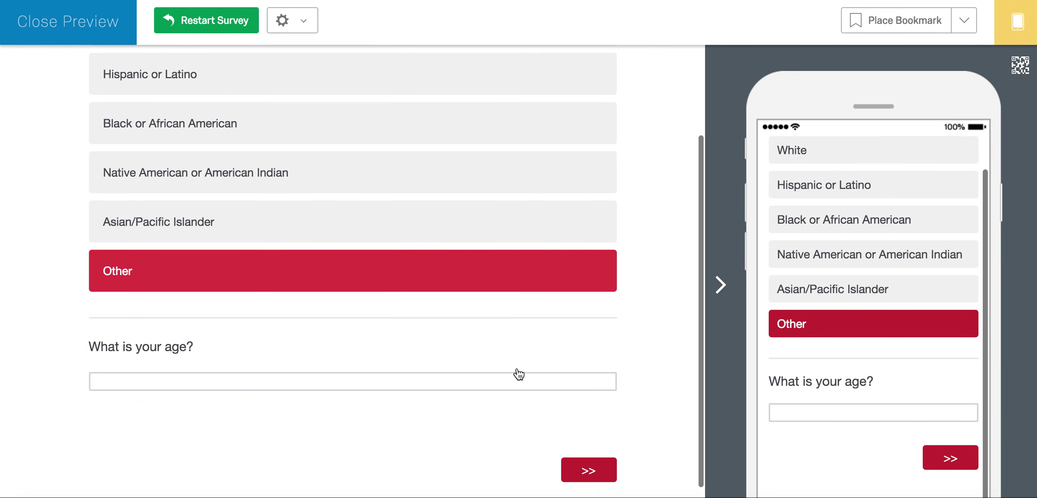
{"action": "left_click", "coordinate": [518, 368]}
{"action": "type", "text": "25"}
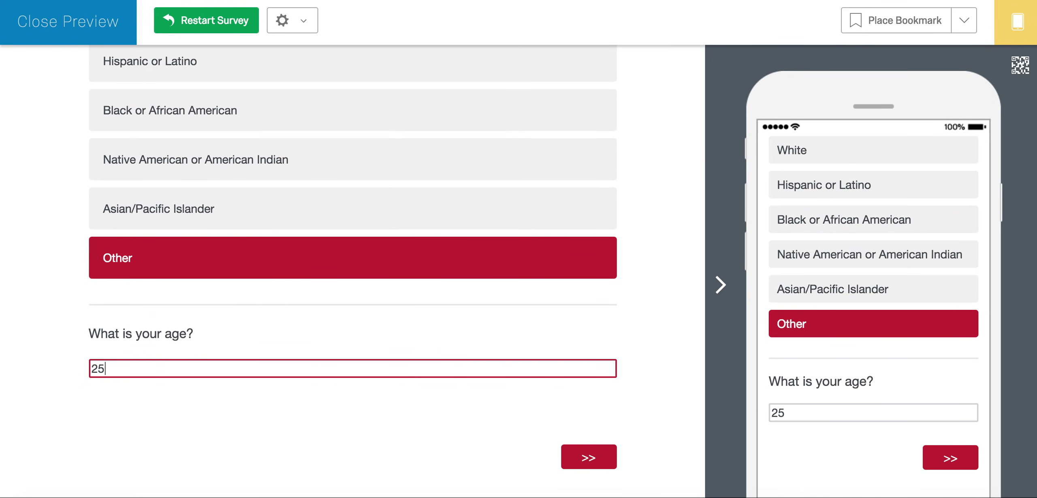
{"action": "left_click", "coordinate": [567, 465]}
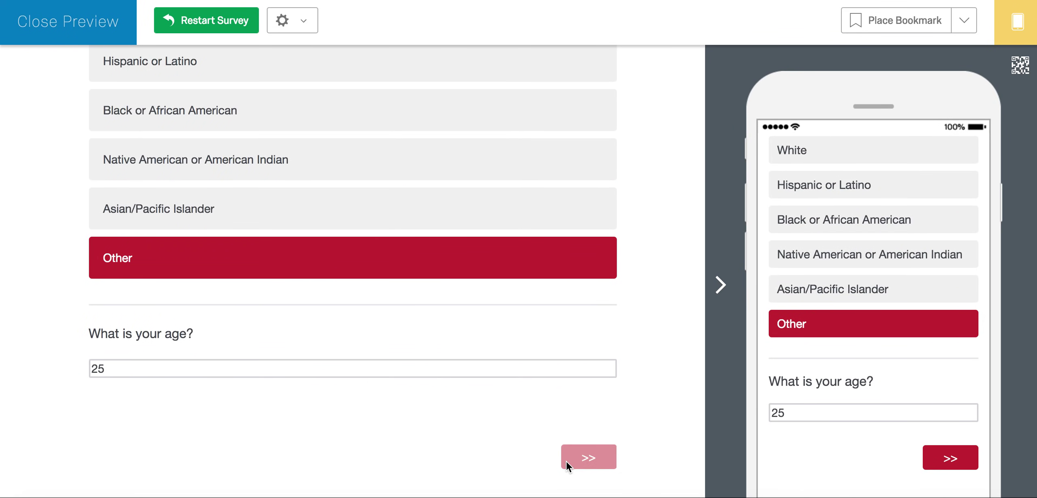
Step: Rate all three personality statements as Neither Agree Nor Disagree and submit the page
{"action": "scroll", "coordinate": [515, 299], "scroll_direction": "down", "scroll_amount": 3}
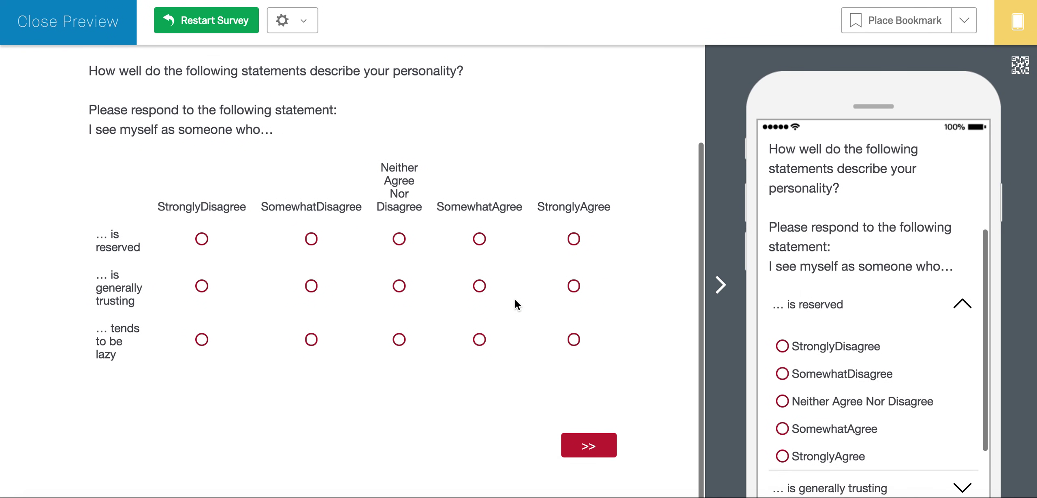
{"action": "left_click", "coordinate": [399, 230]}
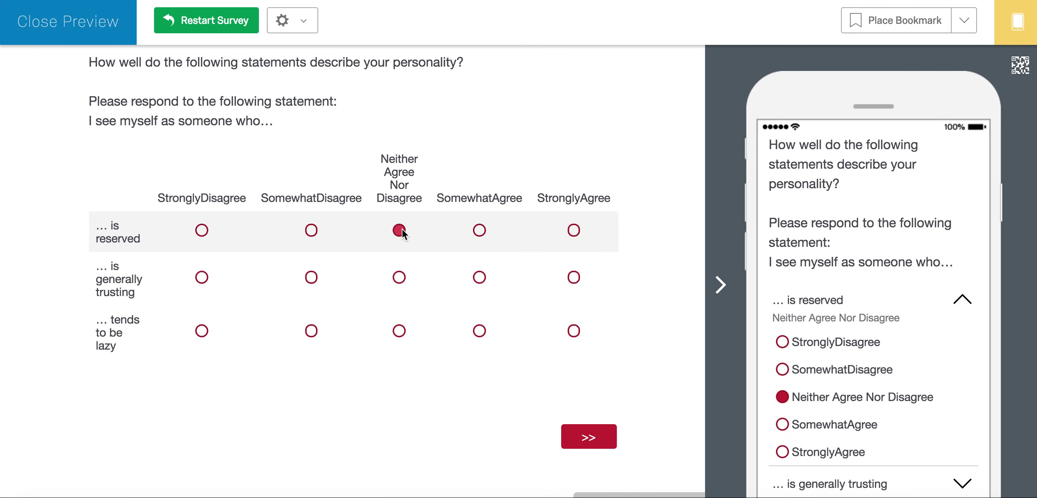
{"action": "left_click", "coordinate": [399, 276]}
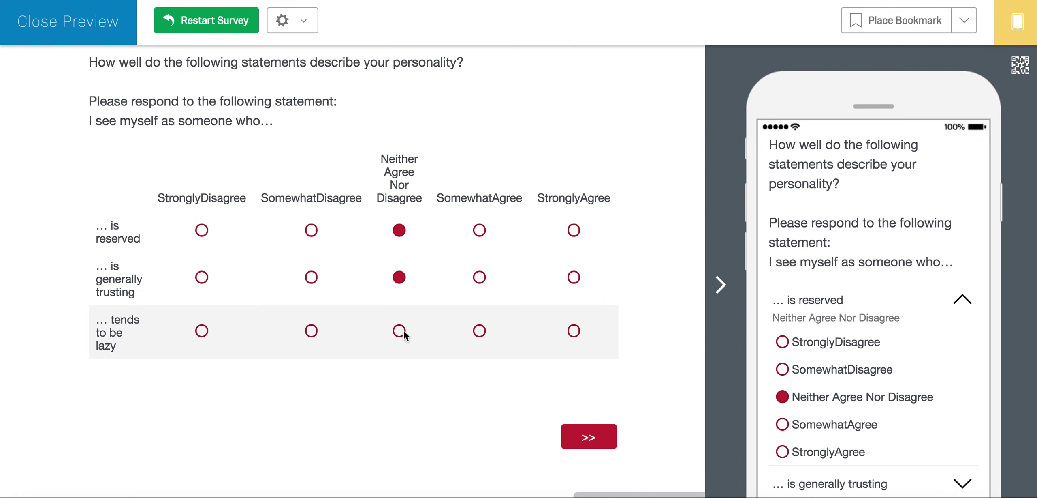
{"action": "left_click", "coordinate": [399, 331]}
{"action": "left_click", "coordinate": [564, 439]}
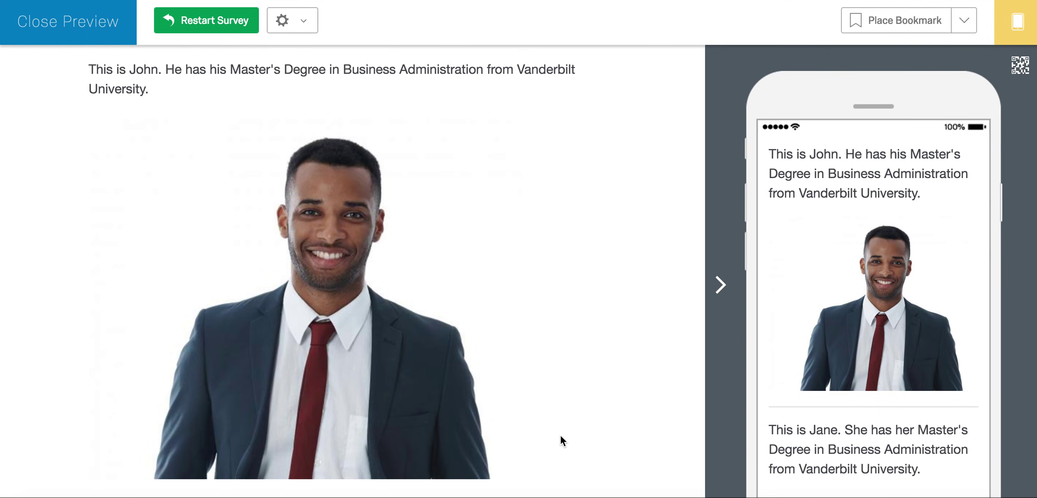
Step: Review both candidate profiles, and recommend the second listed candidate for hire on the following page
{"action": "scroll", "coordinate": [560, 434], "scroll_direction": "down", "scroll_amount": 3}
{"action": "scroll", "coordinate": [560, 429], "scroll_direction": "down", "scroll_amount": 5}
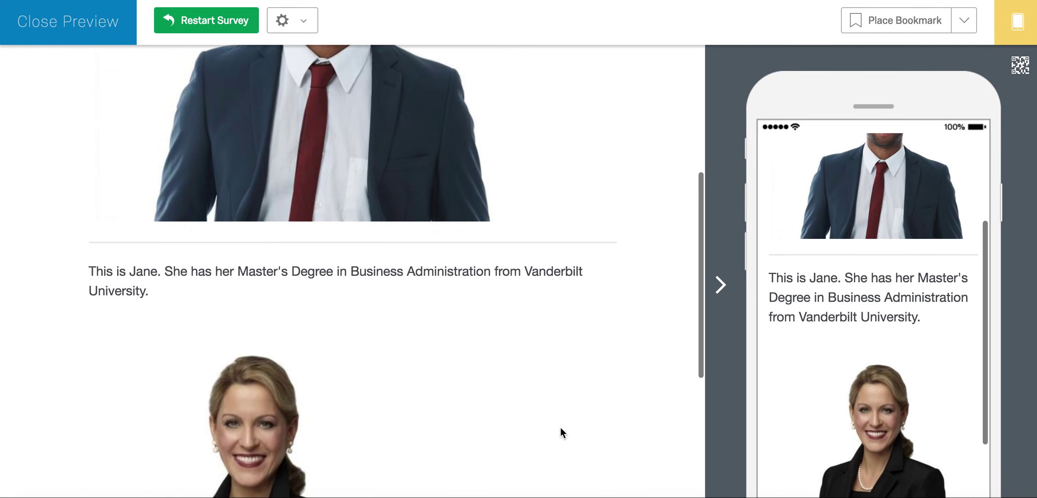
{"action": "scroll", "coordinate": [561, 428], "scroll_direction": "down", "scroll_amount": 4}
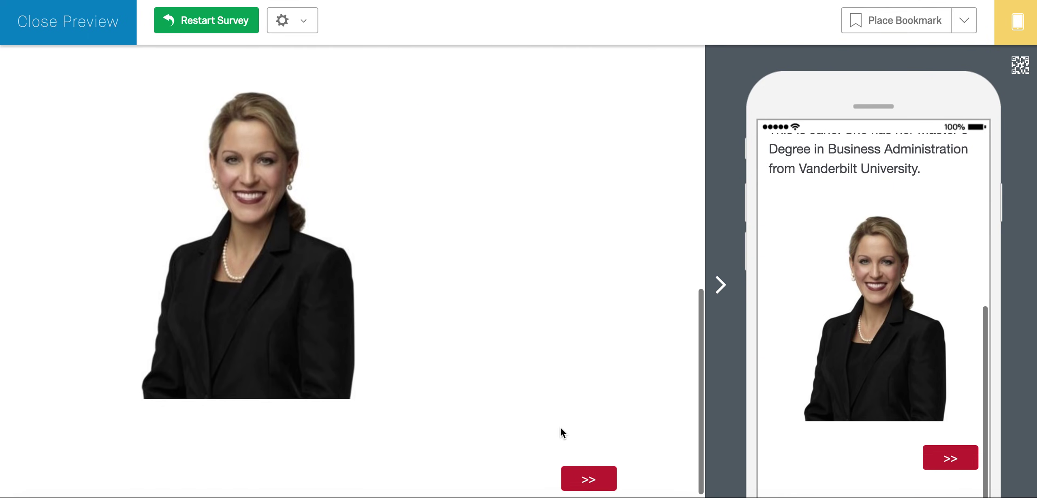
{"action": "left_click", "coordinate": [569, 436]}
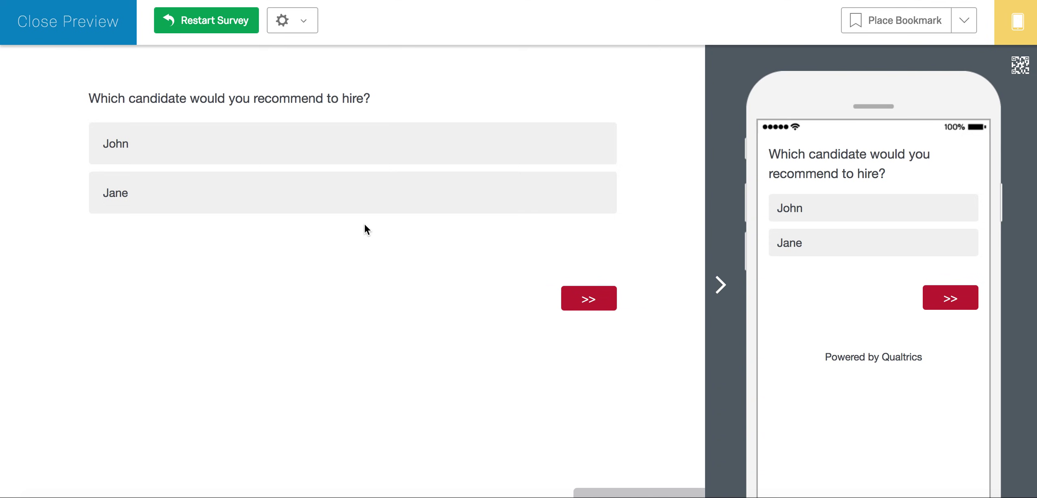
{"action": "left_click", "coordinate": [365, 206]}
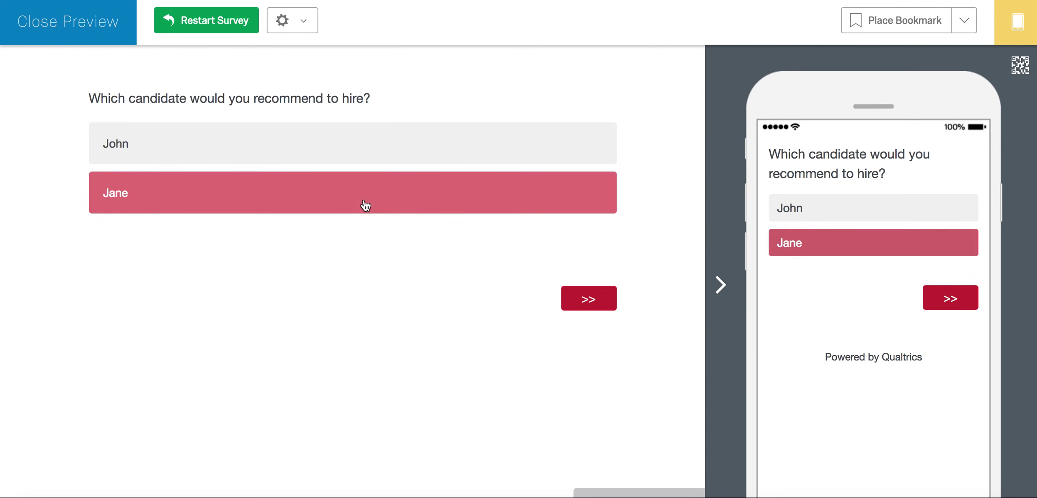
{"action": "left_click", "coordinate": [568, 301]}
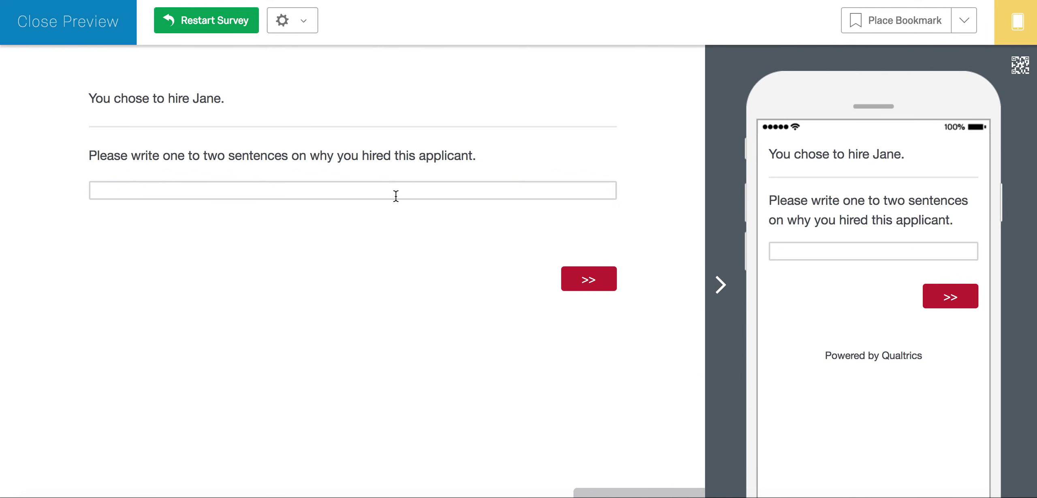
Step: Give "She seems nice" as the hiring reason, and finish the survey by answering No to having ever hired an employee
{"action": "left_click", "coordinate": [396, 195]}
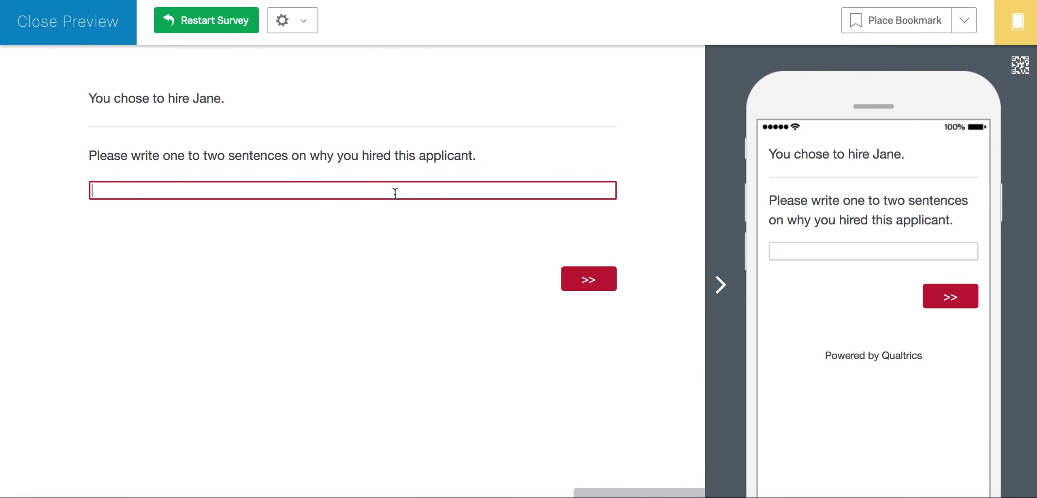
{"action": "type", "text": "She se"}
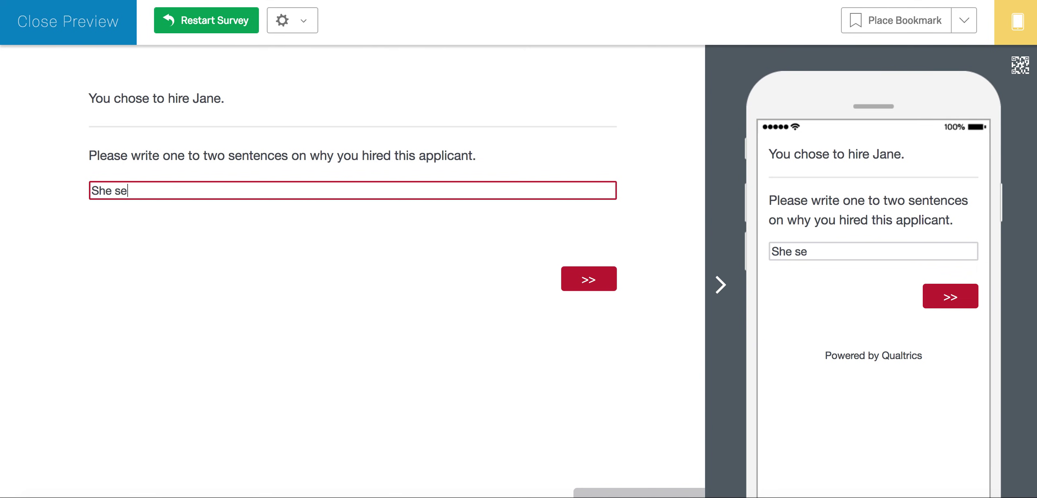
{"action": "type", "text": "ems nice"}
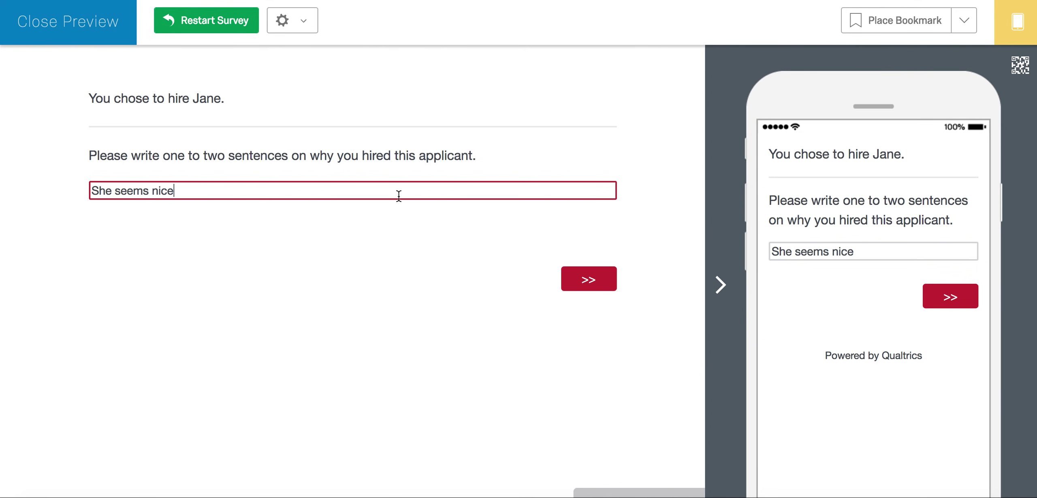
{"action": "left_click", "coordinate": [580, 281]}
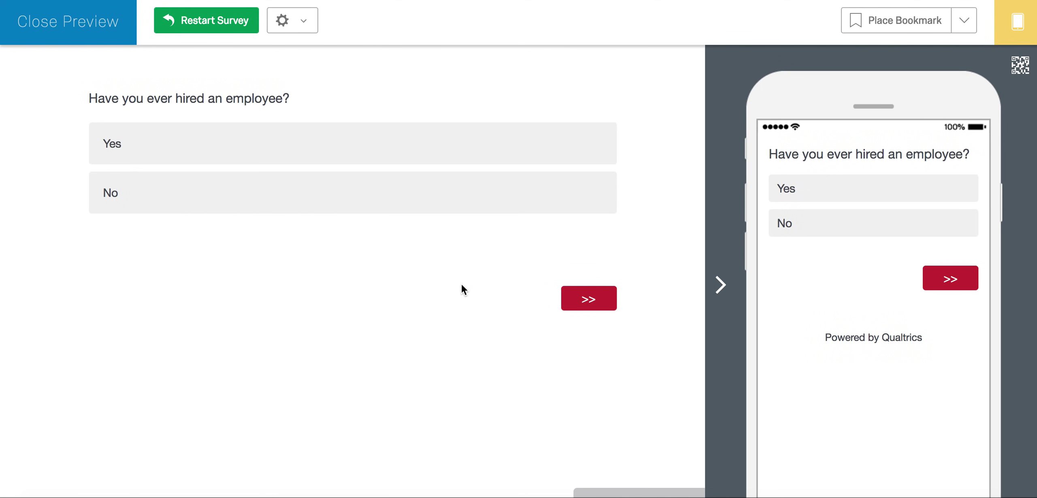
{"action": "left_click", "coordinate": [443, 204]}
{"action": "left_click", "coordinate": [580, 301]}
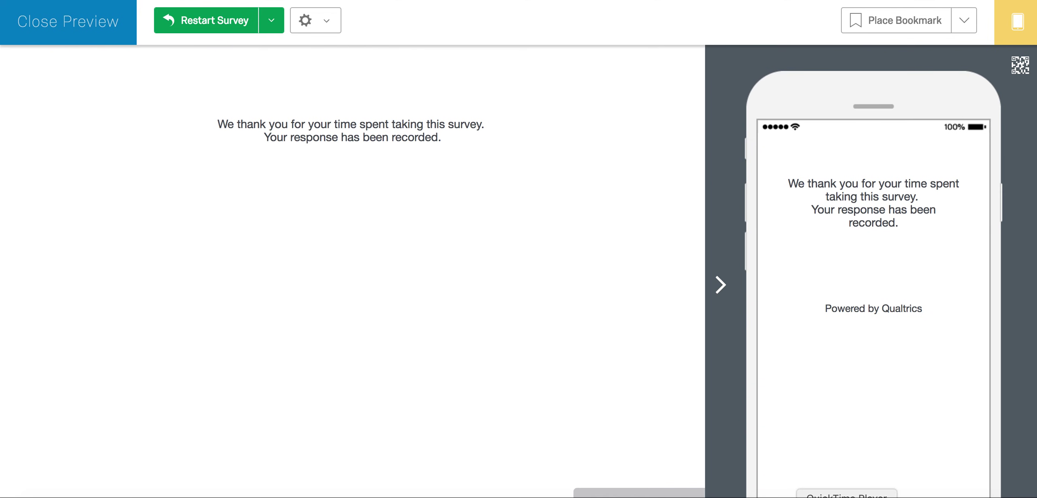
{"action": "right_click", "coordinate": [847, 497]}
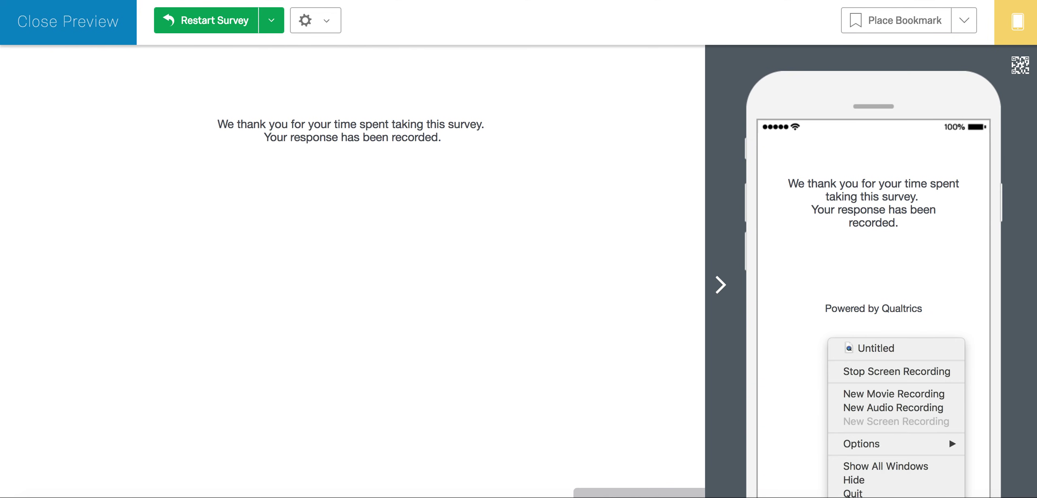